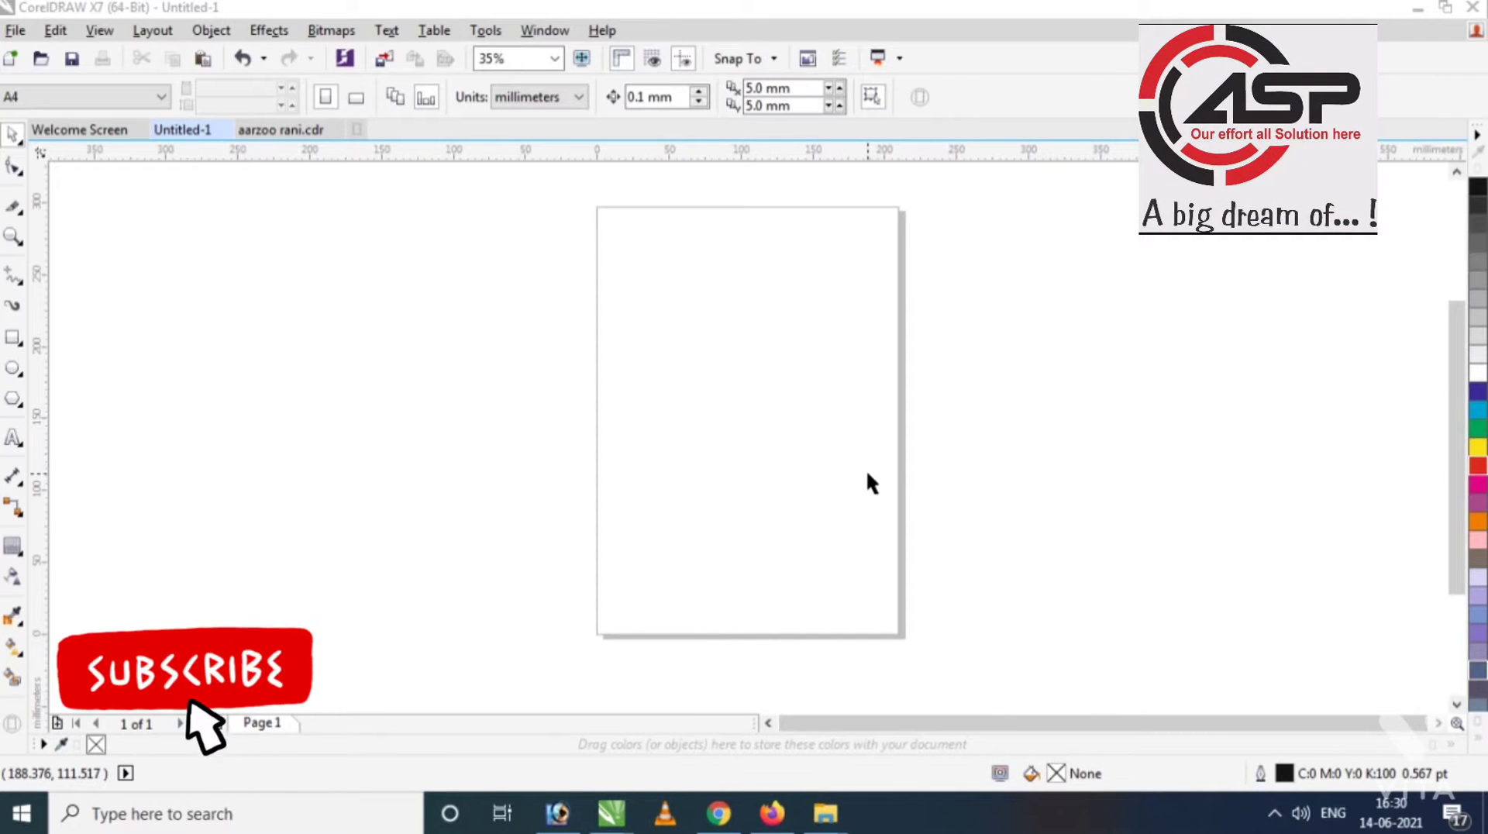
# Add the two-word name as Arial artistic text and scale it from 24 pt to about 69 pt.
pyautogui.scroll(-2, 591, 367)
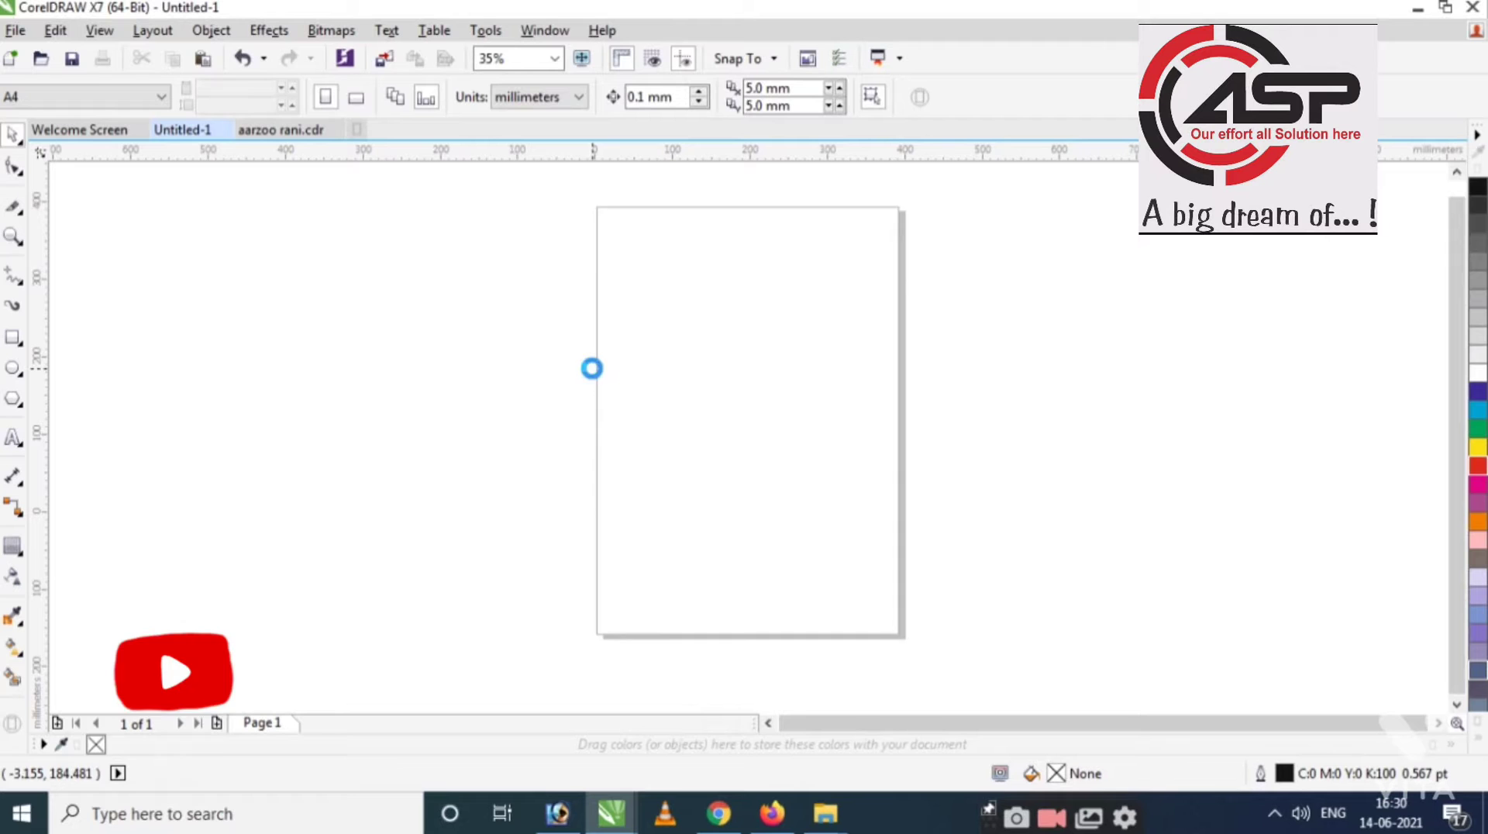
pyautogui.moveTo(769, 406); pyautogui.dragTo(880, 390)
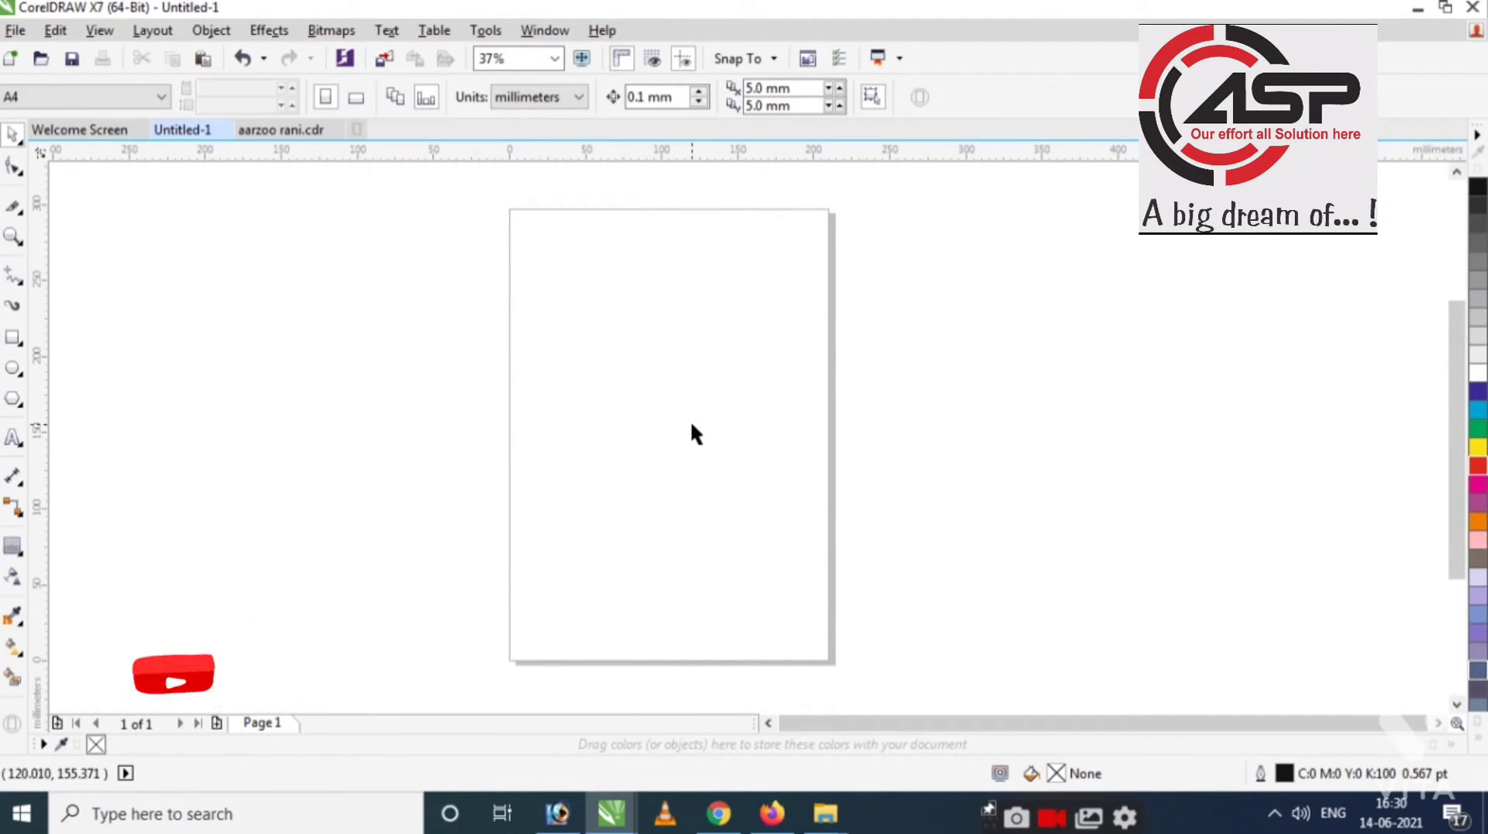
pyautogui.press('F8')
pyautogui.click(569, 376)
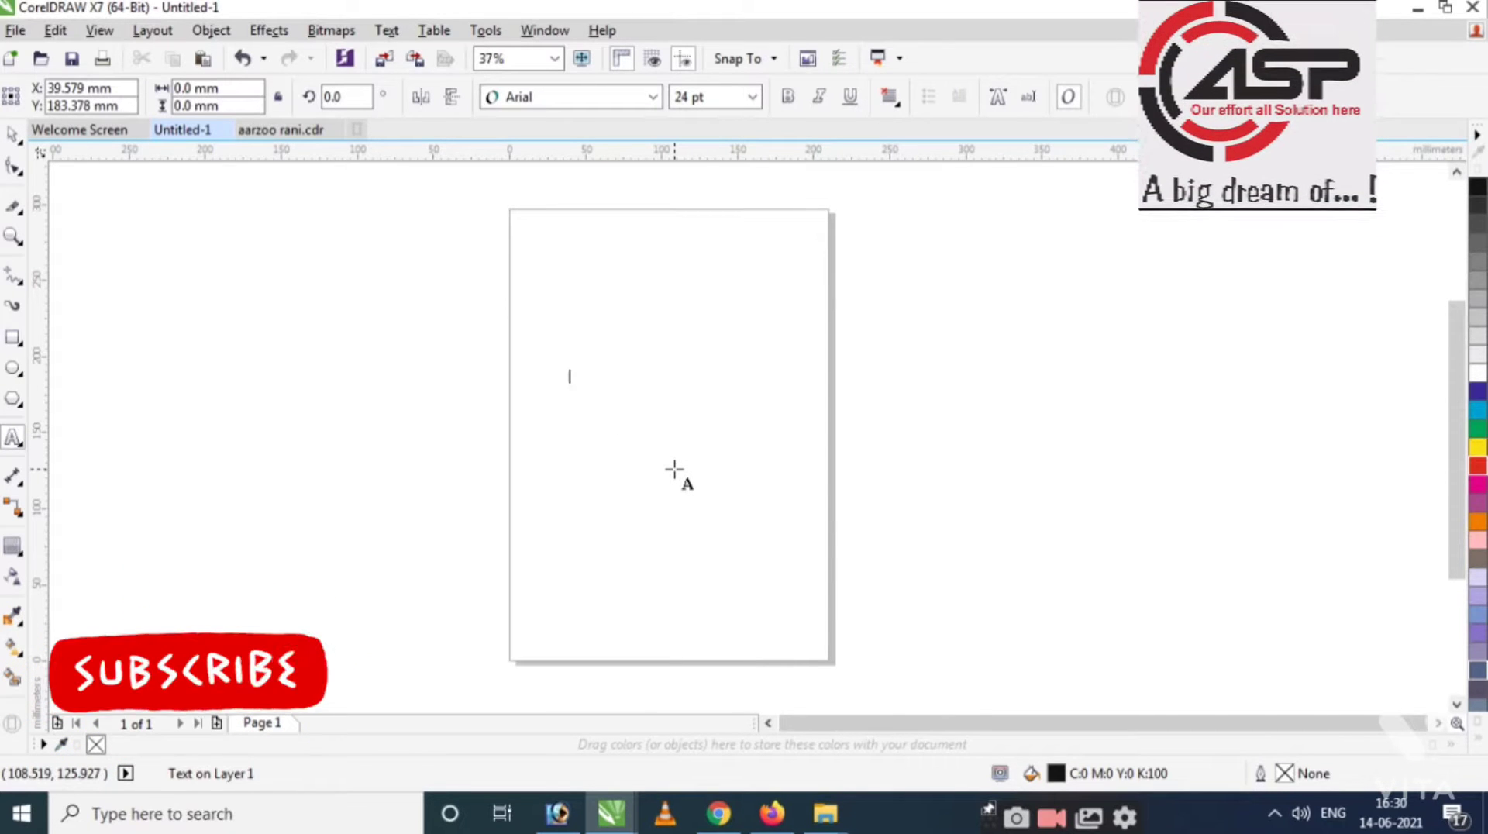
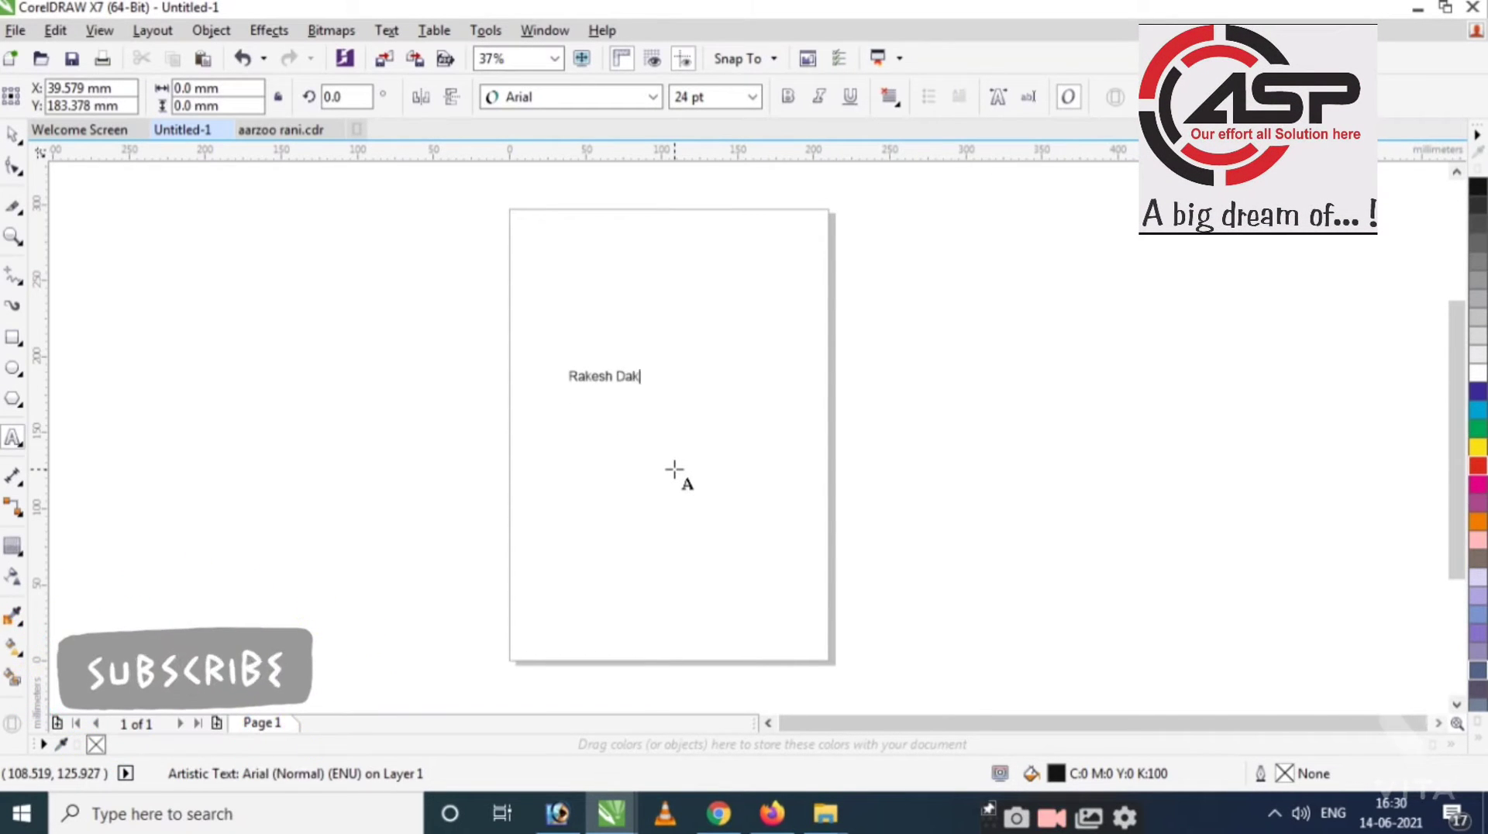
pyautogui.write('sh')
pyautogui.hotkey('ctrl', 'space')
pyautogui.moveTo(663, 359); pyautogui.dragTo(810, 333)
pyautogui.scroll(3, 985, 466)
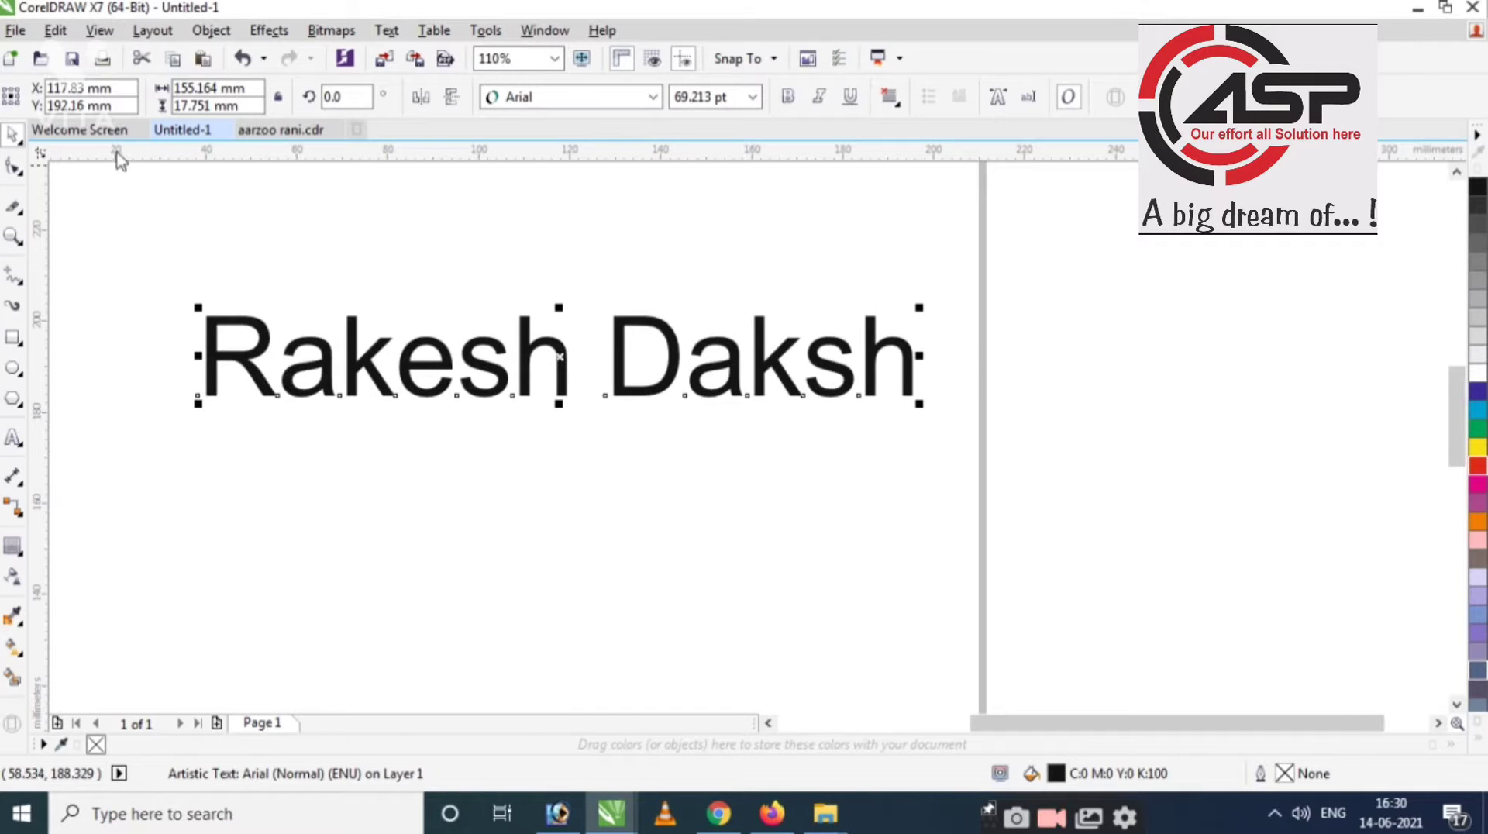
# Widen the name's letter and word spacing with two spacing-handle drags, then delete the text.
pyautogui.click(16, 173)
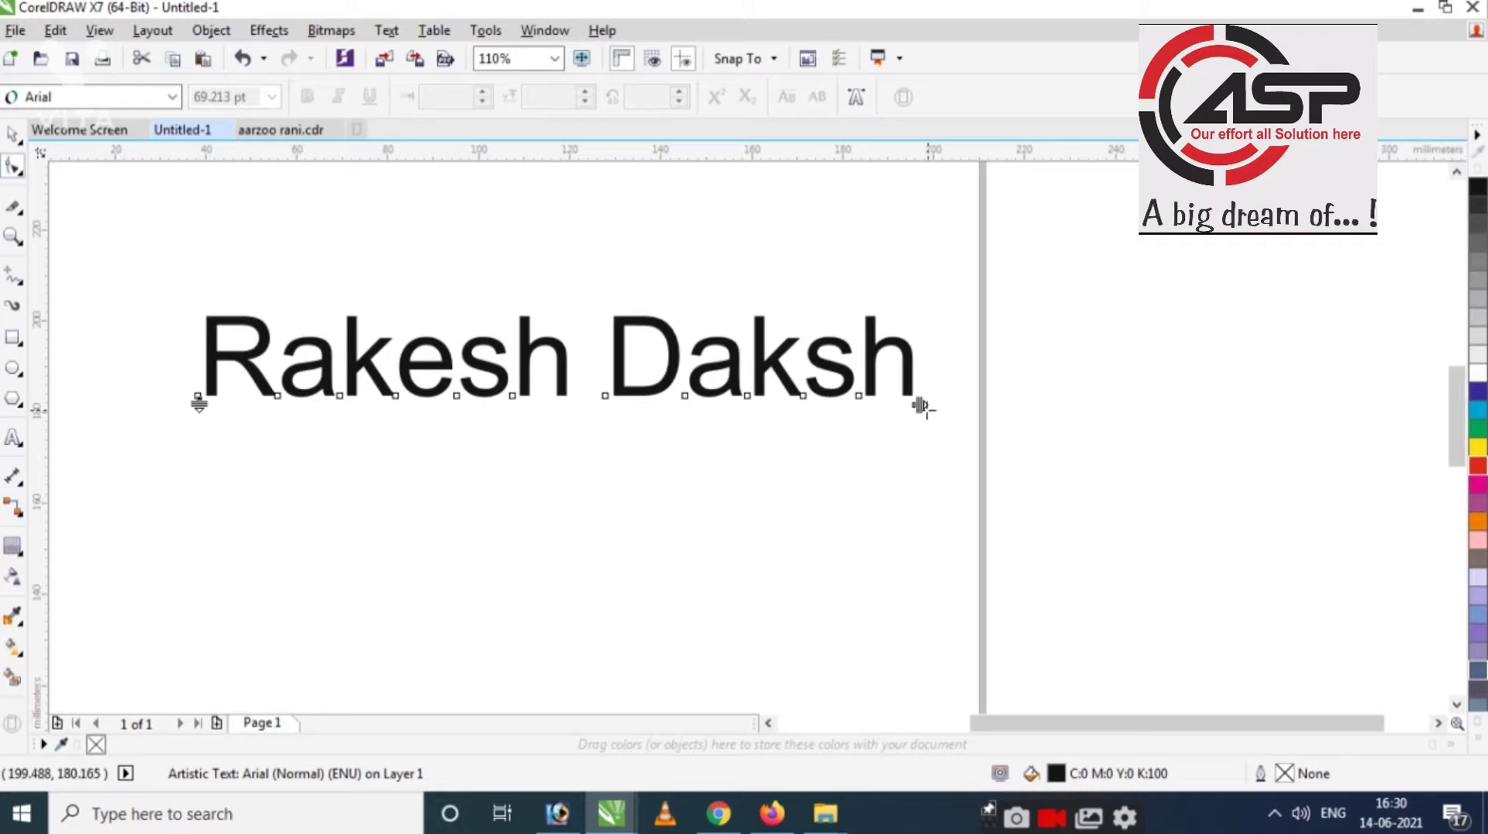
pyautogui.moveTo(920, 405); pyautogui.dragTo(939, 463)
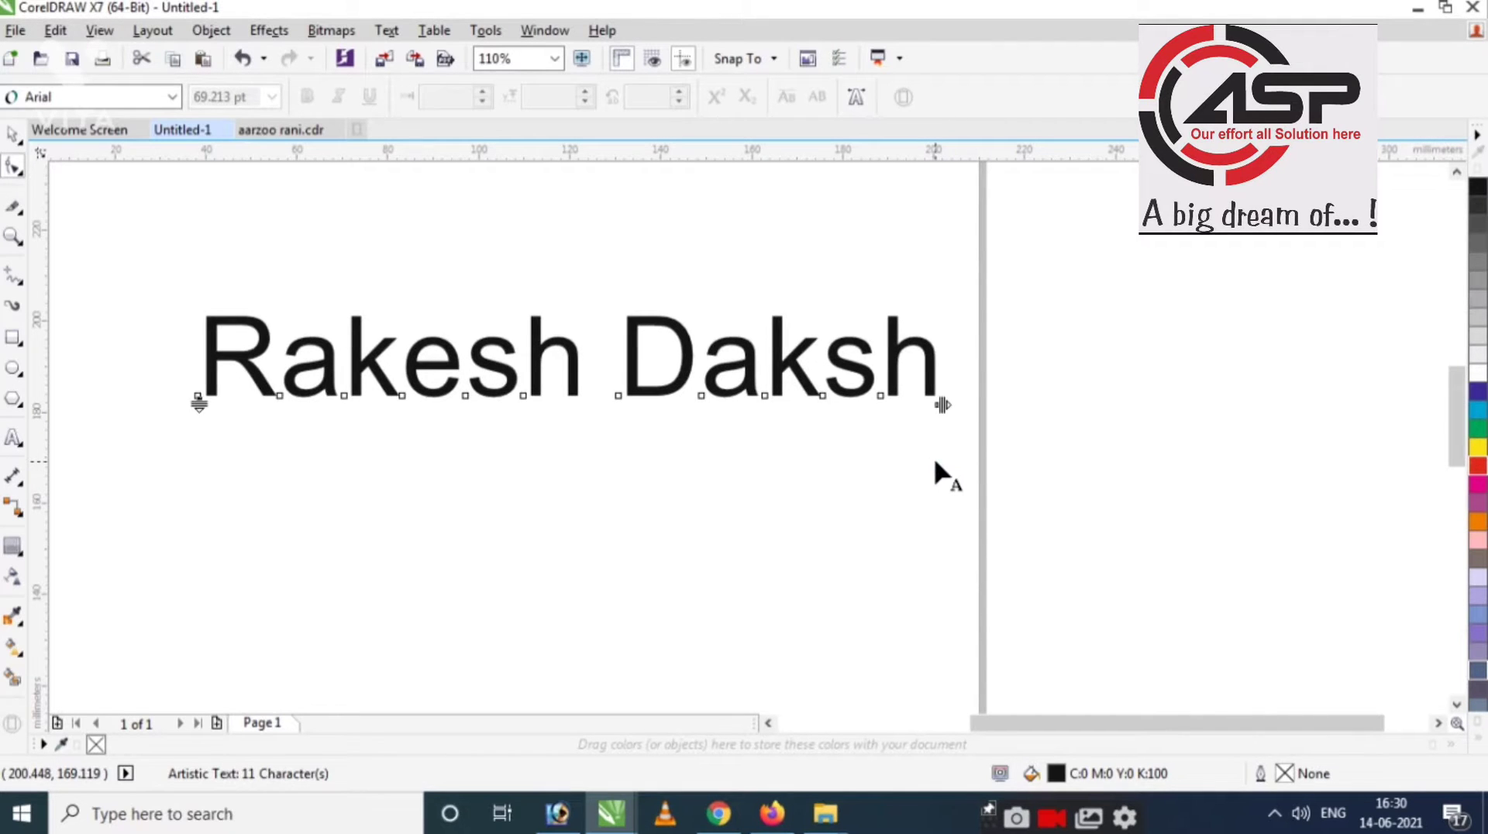
pyautogui.press('space')
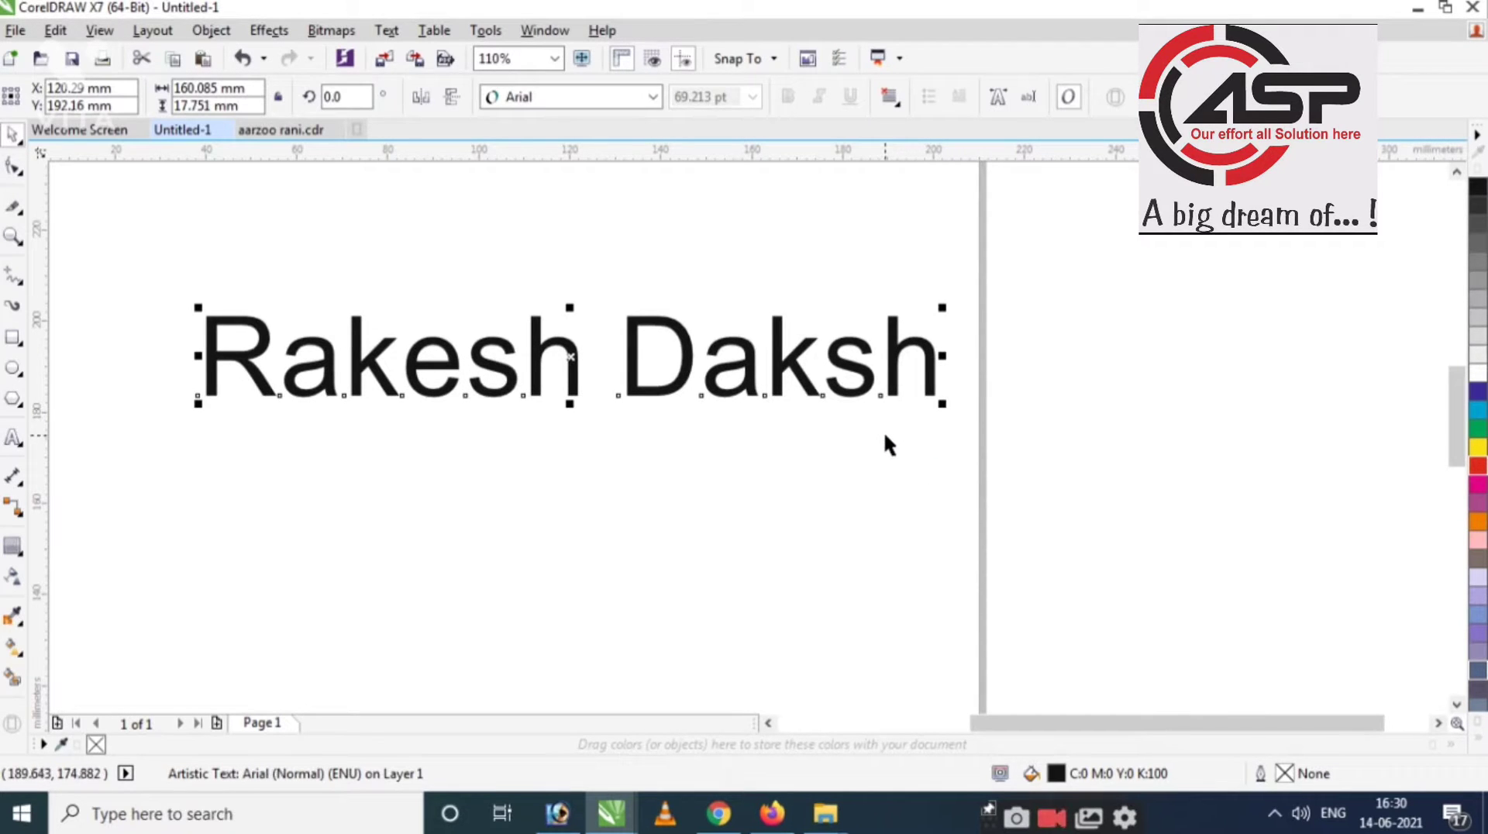
pyautogui.click(13, 169)
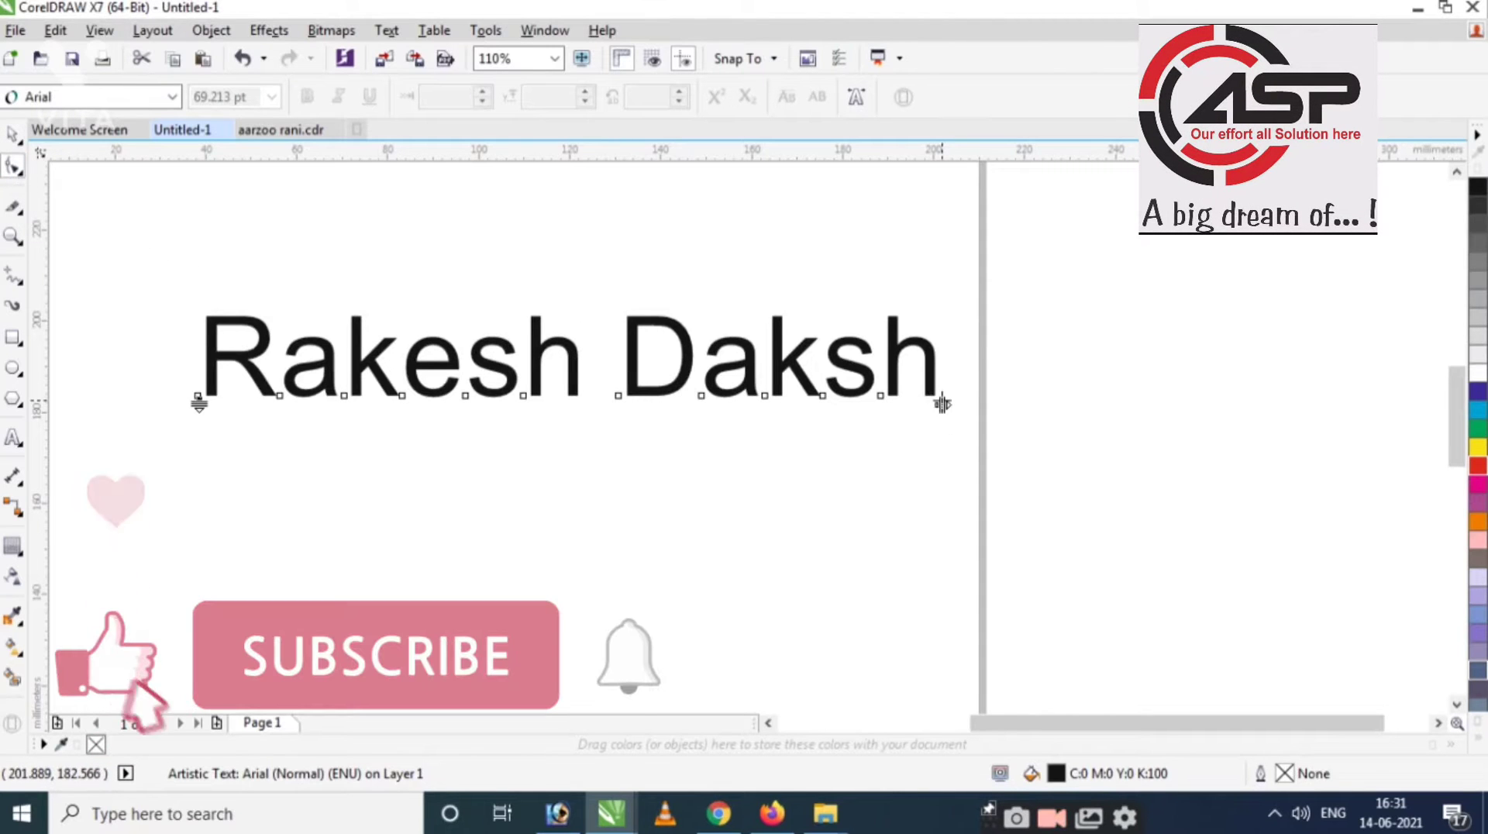
pyautogui.moveTo(942, 404)
pyautogui.mouseDown()
pyautogui.moveTo(1083, 398)
pyautogui.moveTo(928, 398)
pyautogui.moveTo(954, 402)
pyautogui.mouseUp()
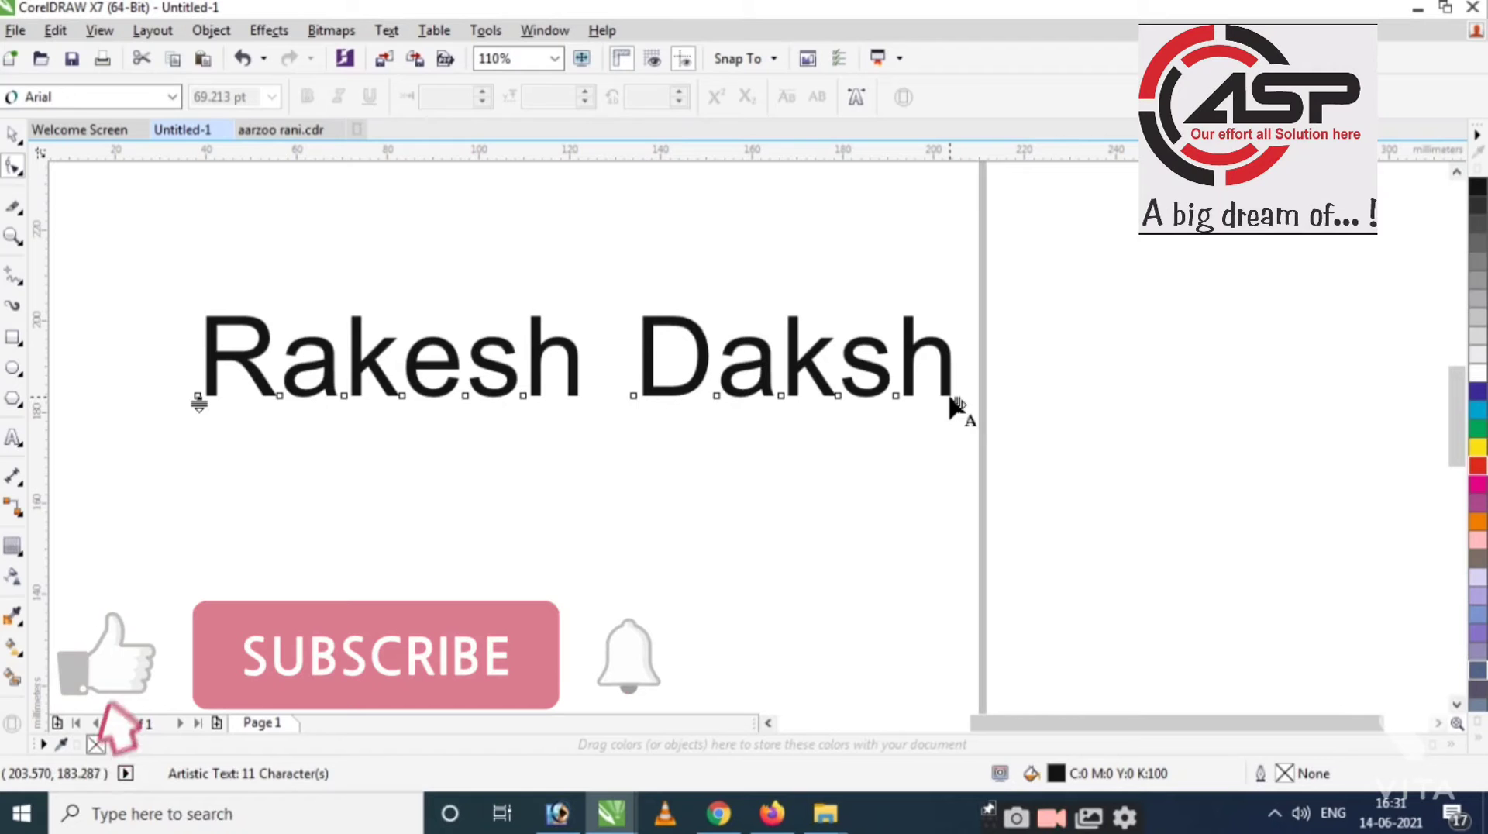
pyautogui.press('space')
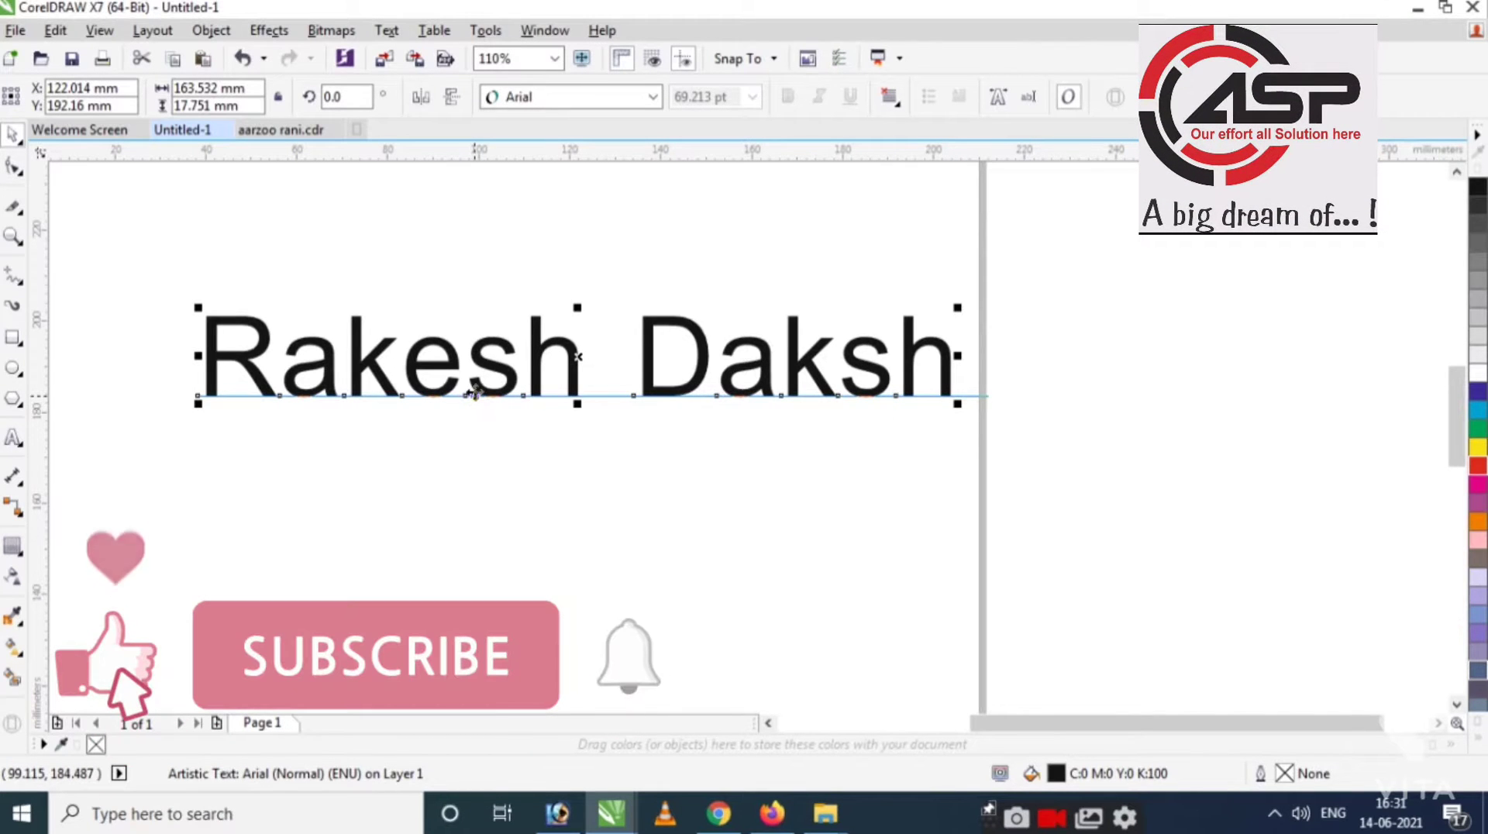
pyautogui.press('Delete')
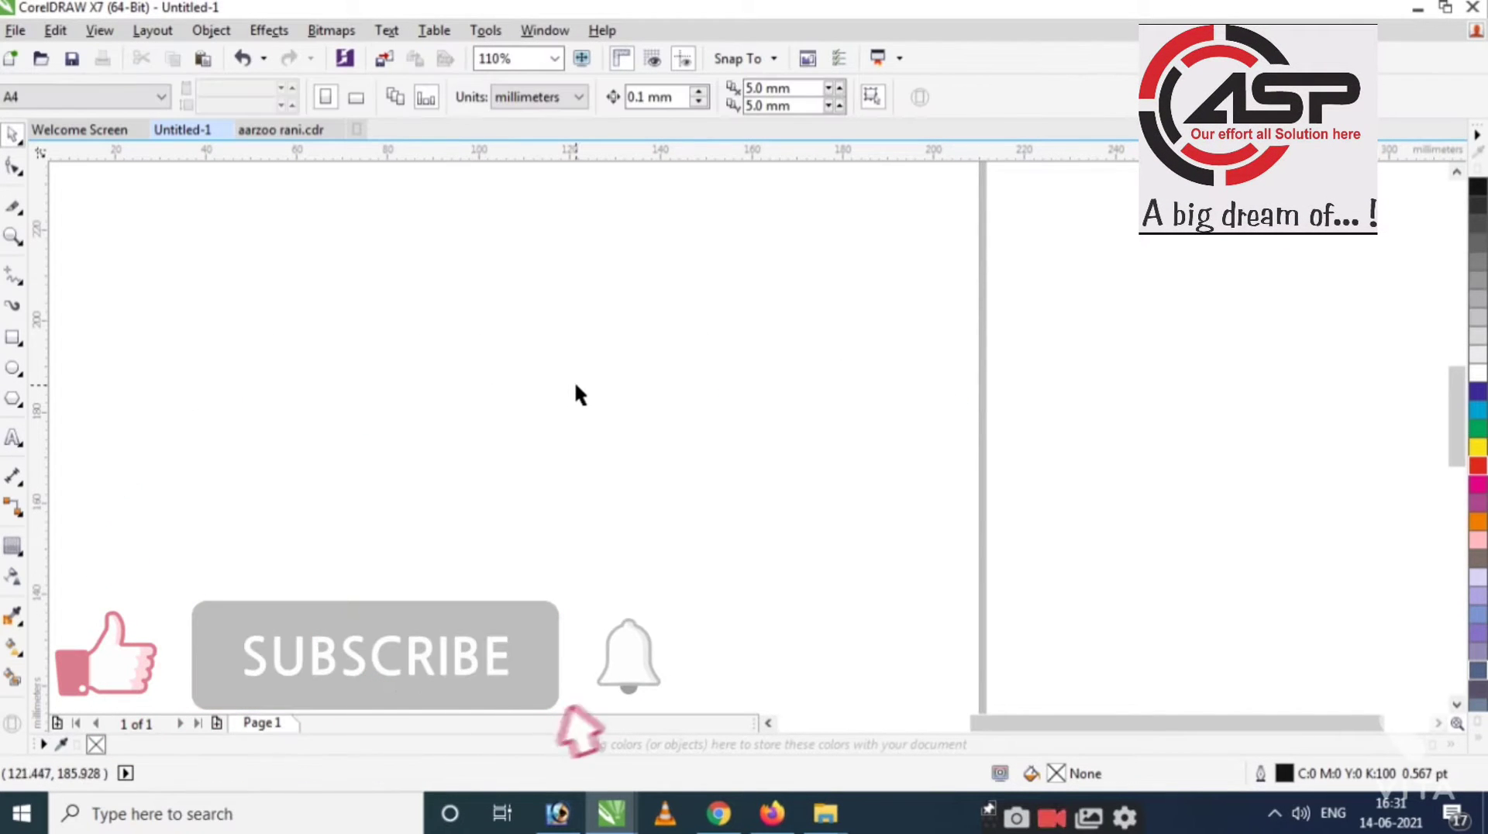
# Add the Devanagari word क्रय as new text in the AAText font.
pyautogui.scroll(-2, 575, 380)
pyautogui.press('F8')
pyautogui.scroll(1, 482, 442)
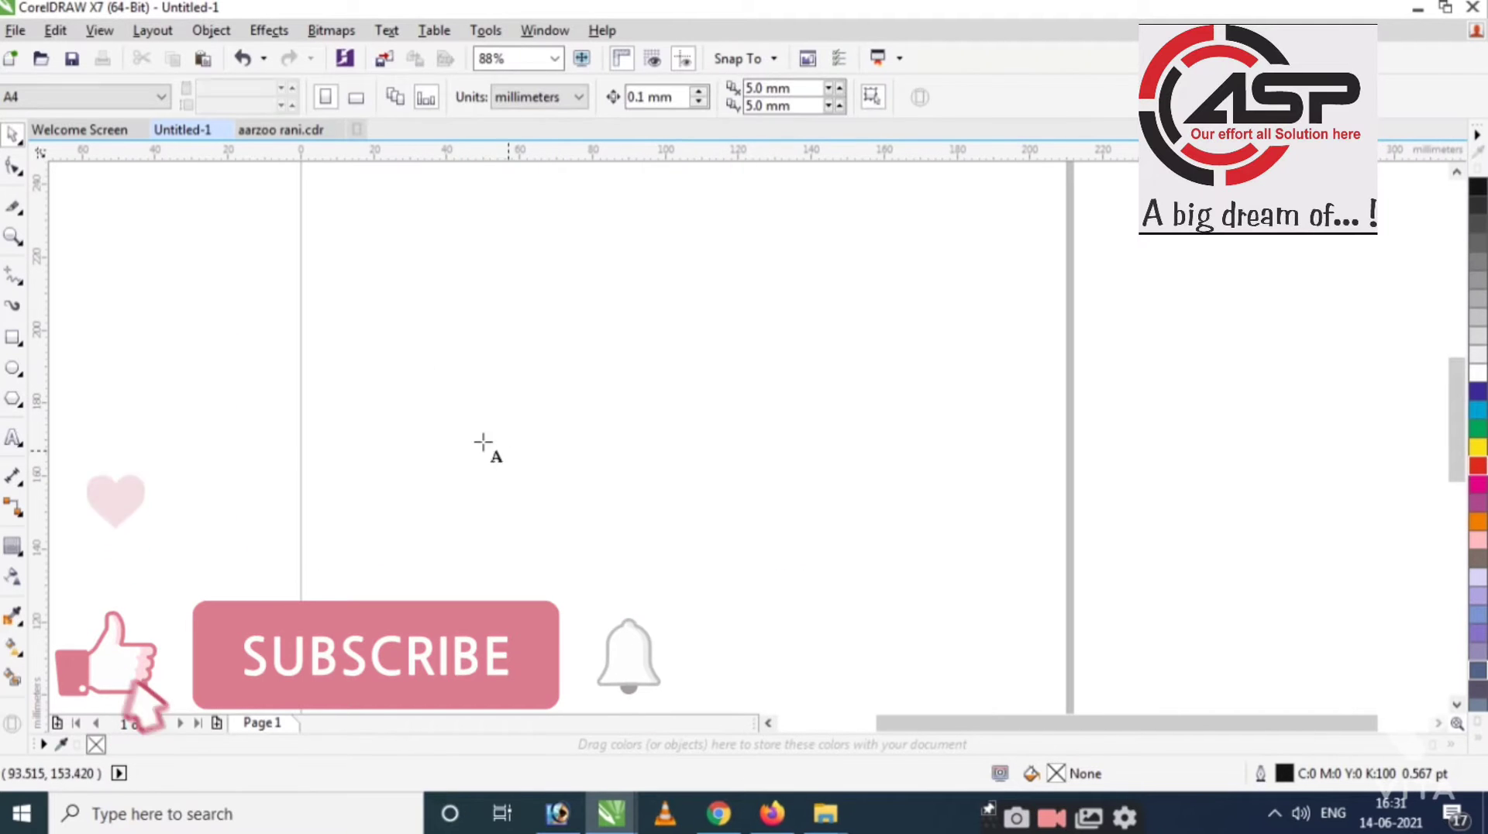
pyautogui.click(452, 407)
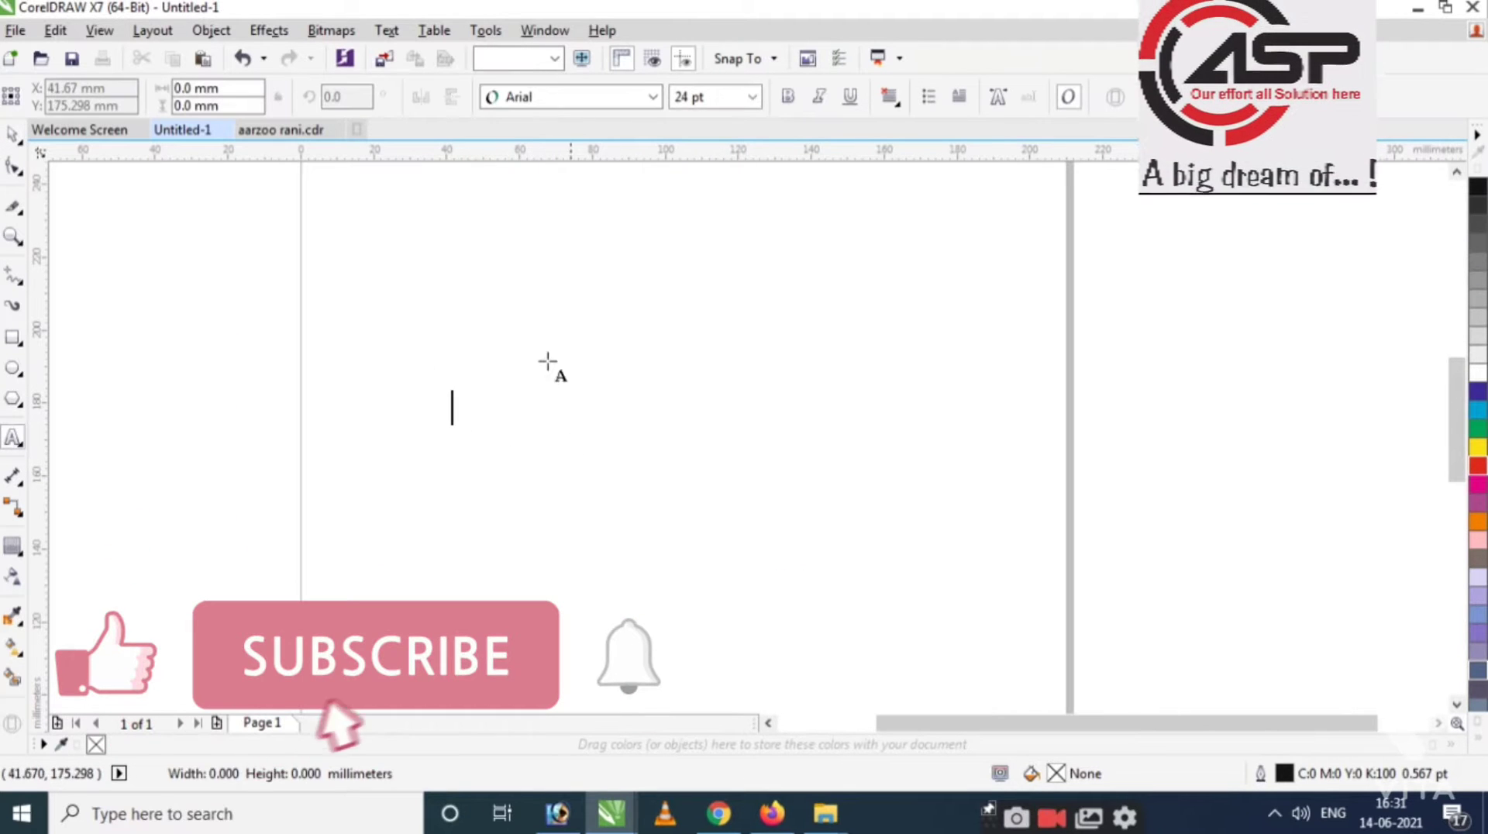
pyautogui.click(547, 99)
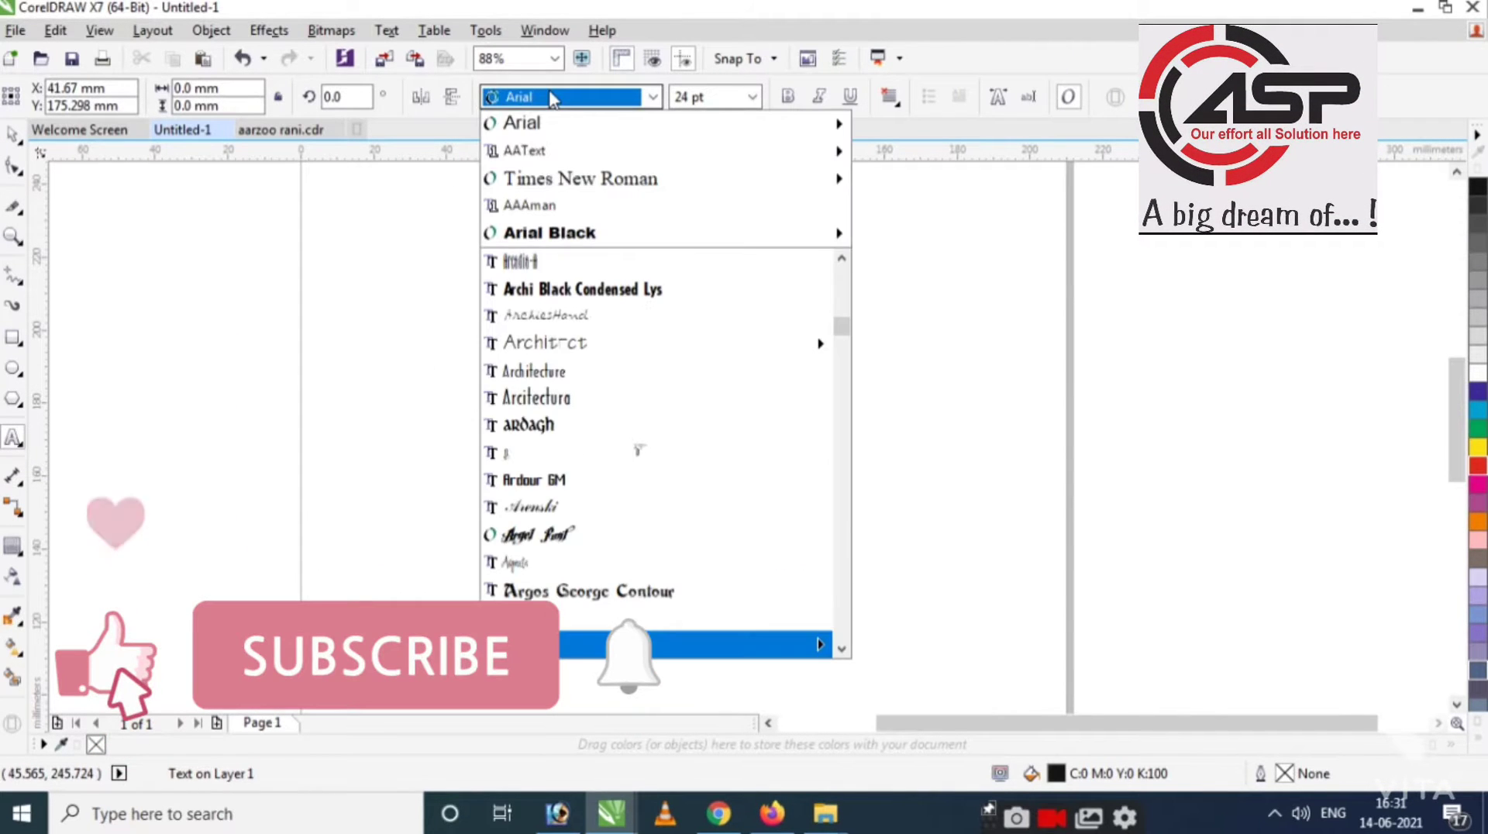
pyautogui.click(579, 159)
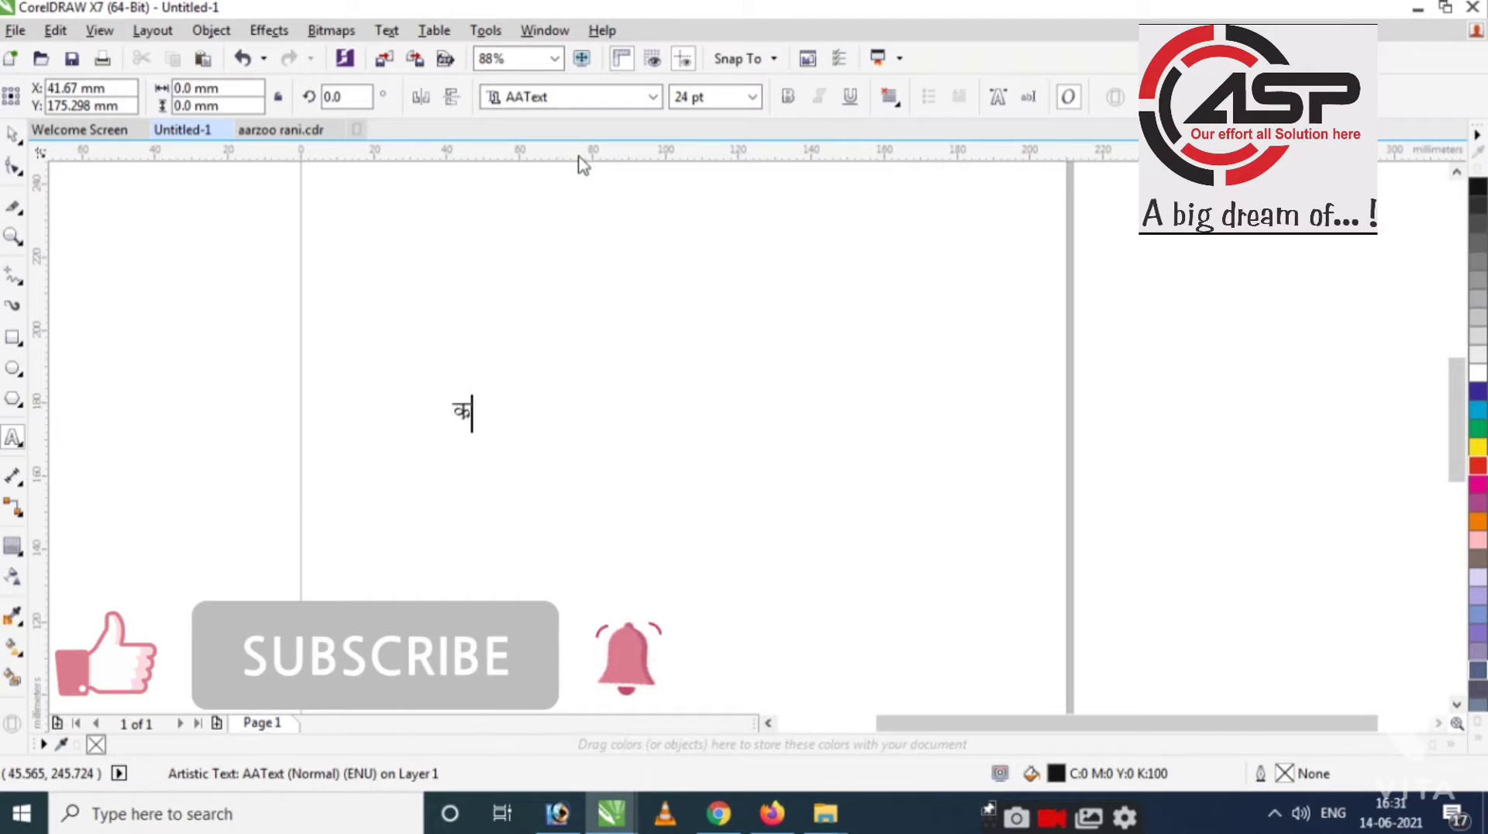
pyautogui.write('य')
pyautogui.hotkey('ctrl', 'space')
# Zoom in closely on the Devanagari word and make it bold.
pyautogui.click(609, 500)
pyautogui.hotkey('ctrl', 'a')
pyautogui.hotkey('shift', 'F2')
pyautogui.hotkey('ctrl', 'b')
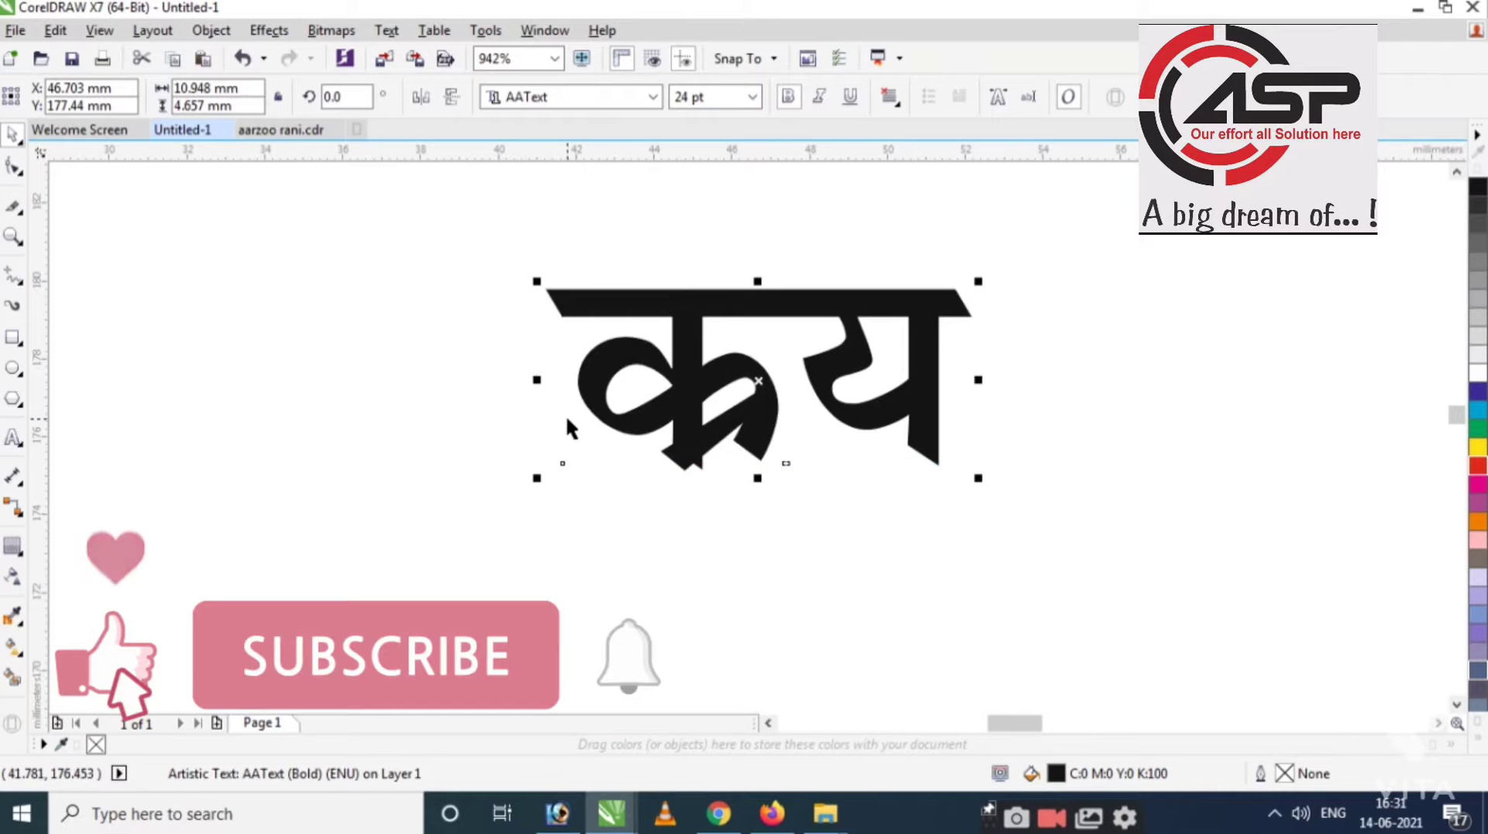
# Offset one character of क्रय down and left with the Shape tool, then delete the word.
pyautogui.press('F10')
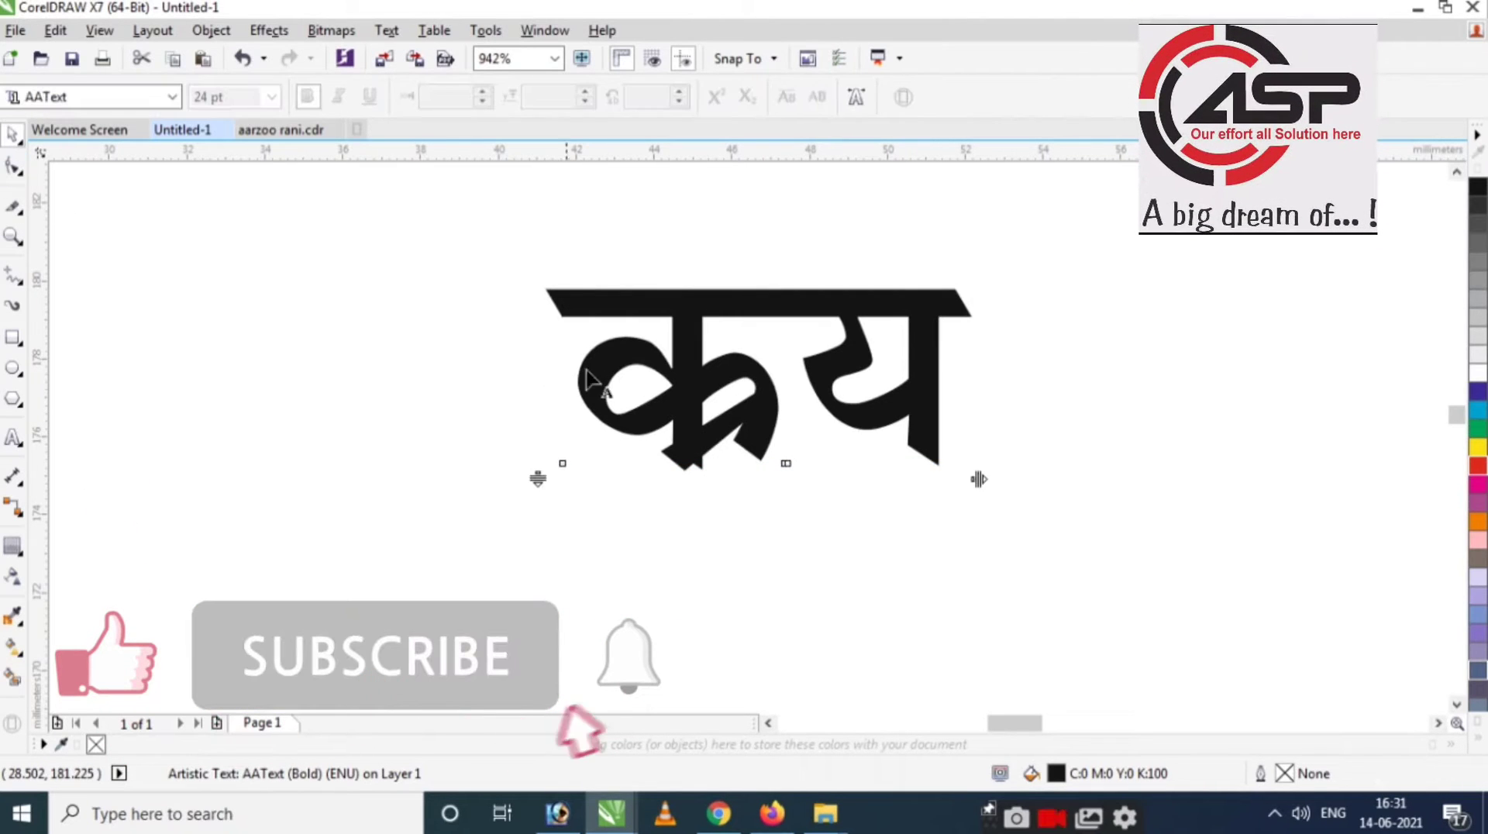
pyautogui.scroll(4, 756, 474)
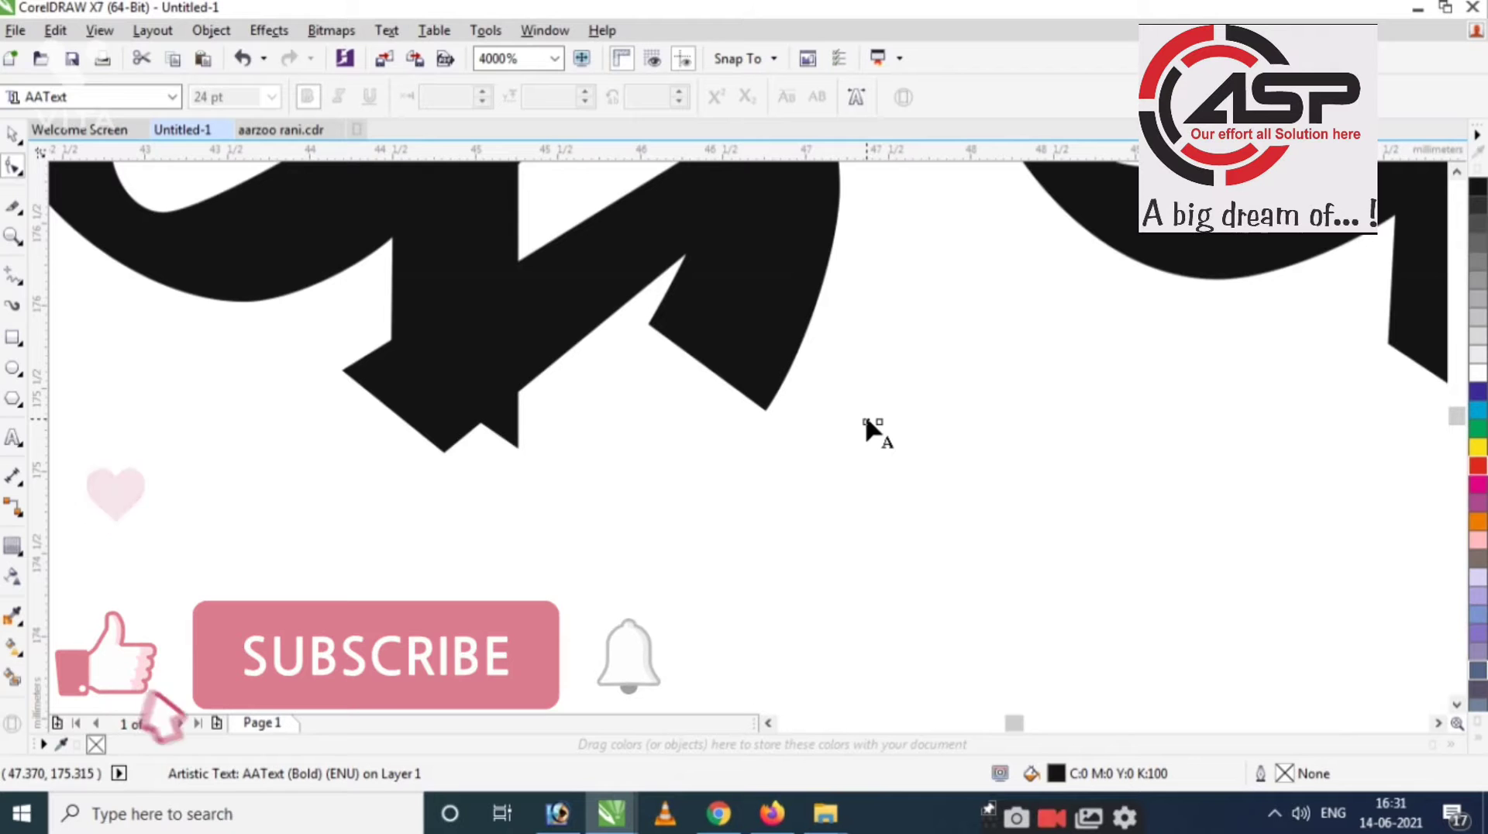
pyautogui.moveTo(866, 423); pyautogui.dragTo(544, 502)
pyautogui.scroll(-2, 545, 502)
pyautogui.scroll(-3, 543, 446)
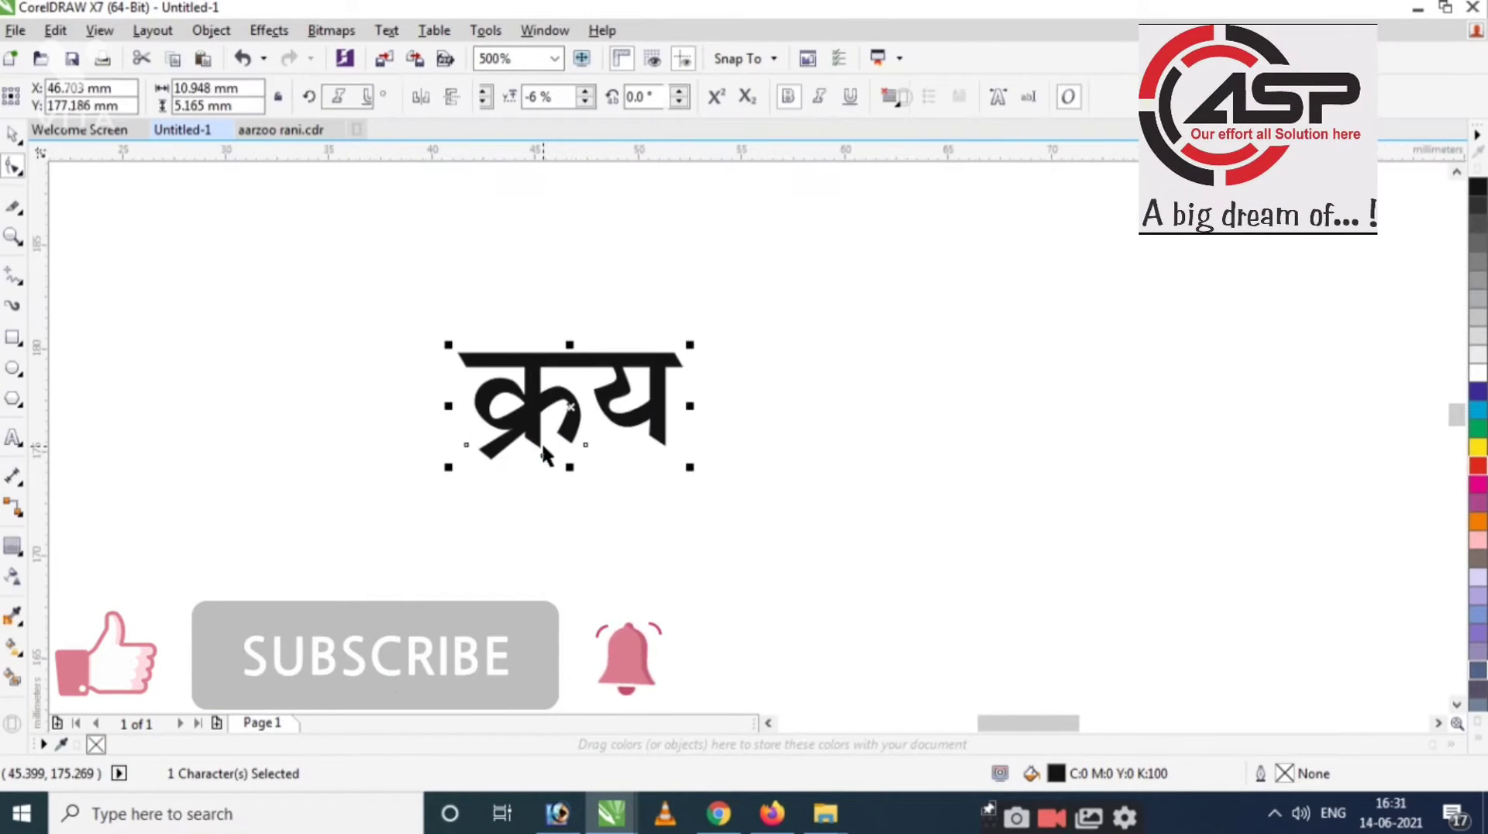
pyautogui.press('space')
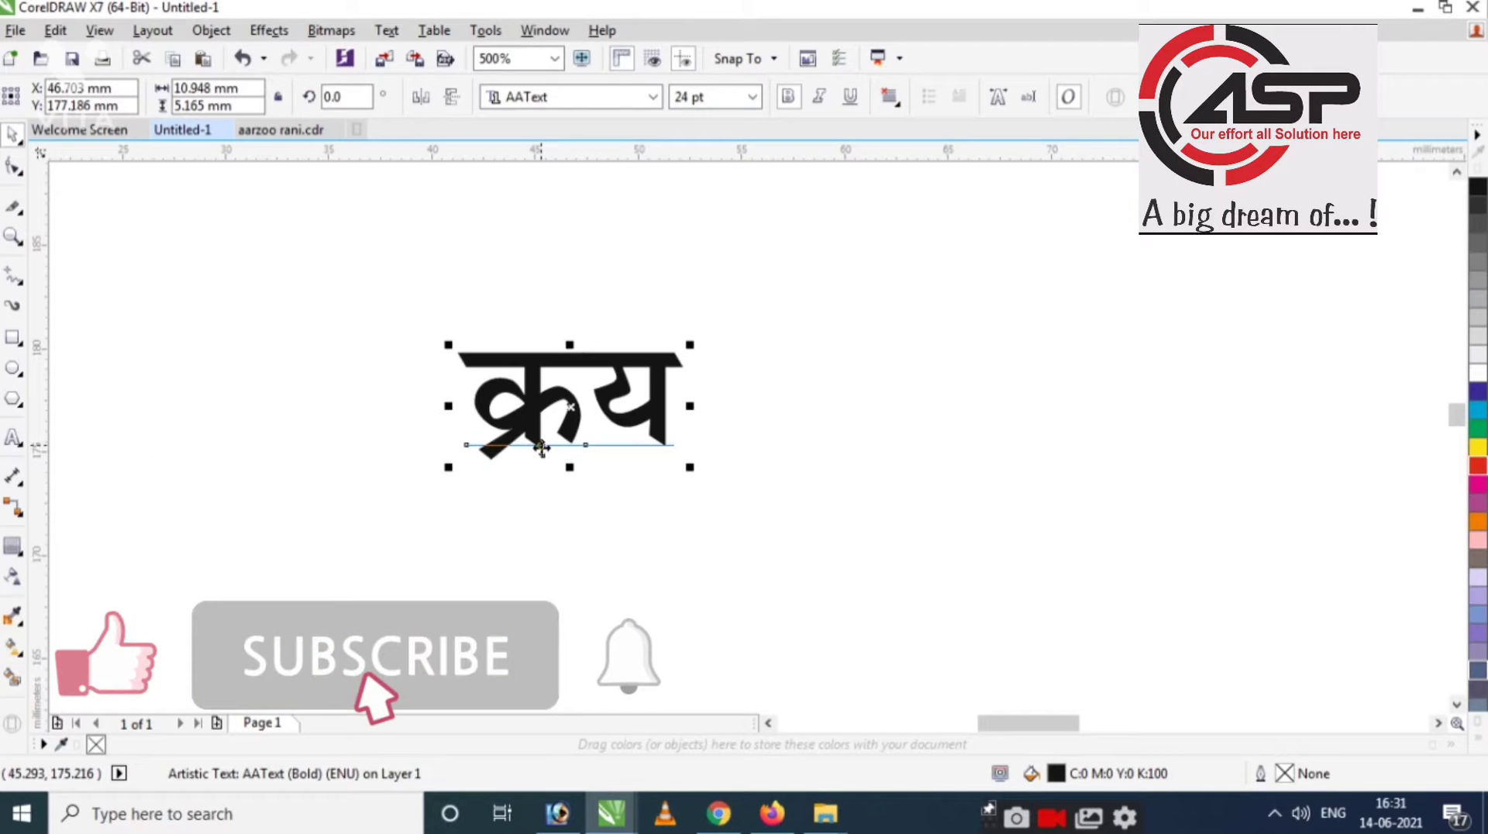
pyautogui.press('Delete')
pyautogui.scroll(-1, 521, 406)
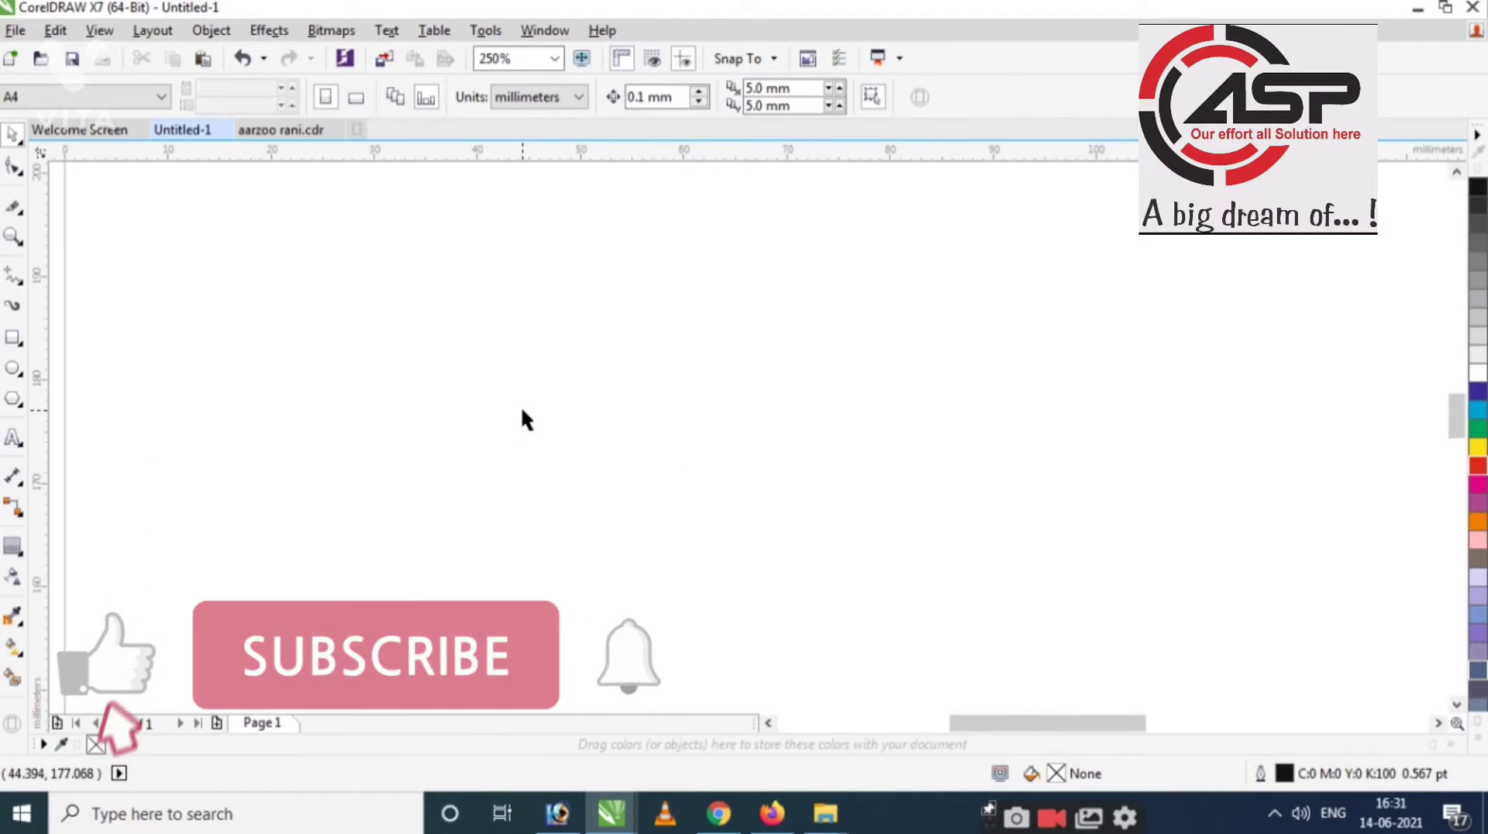
# Zoom into the page and ready the Smear tool with a 40 mm nib.
pyautogui.moveTo(305, 233); pyautogui.dragTo(1140, 575)
pyautogui.scroll(-2, 543, 434)
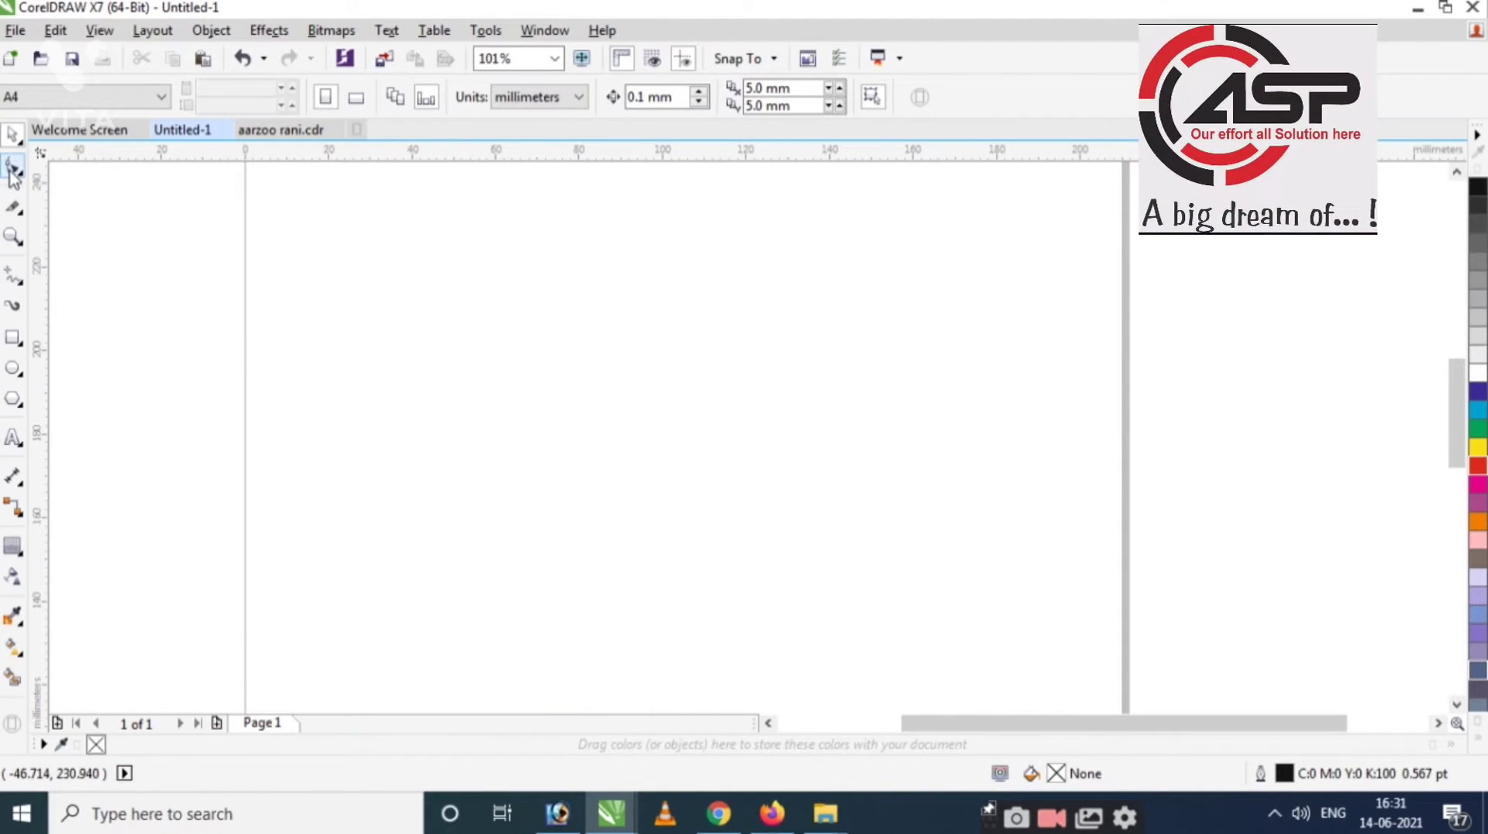
pyautogui.click(13, 172)
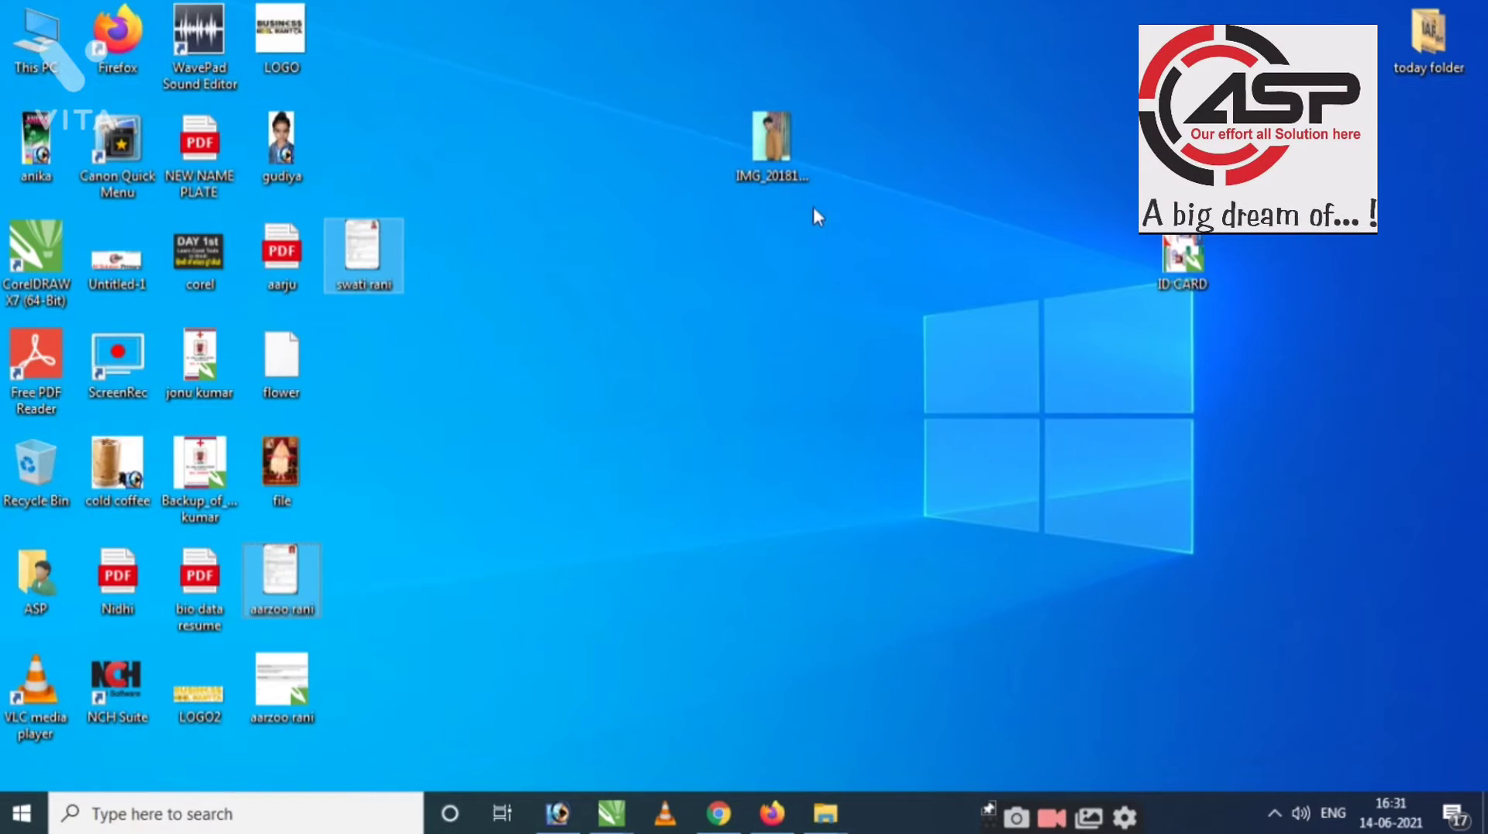
# Drag the photo file from the desktop into the CorelDRAW drawing.
pyautogui.moveTo(773, 166); pyautogui.dragTo(692, 462)
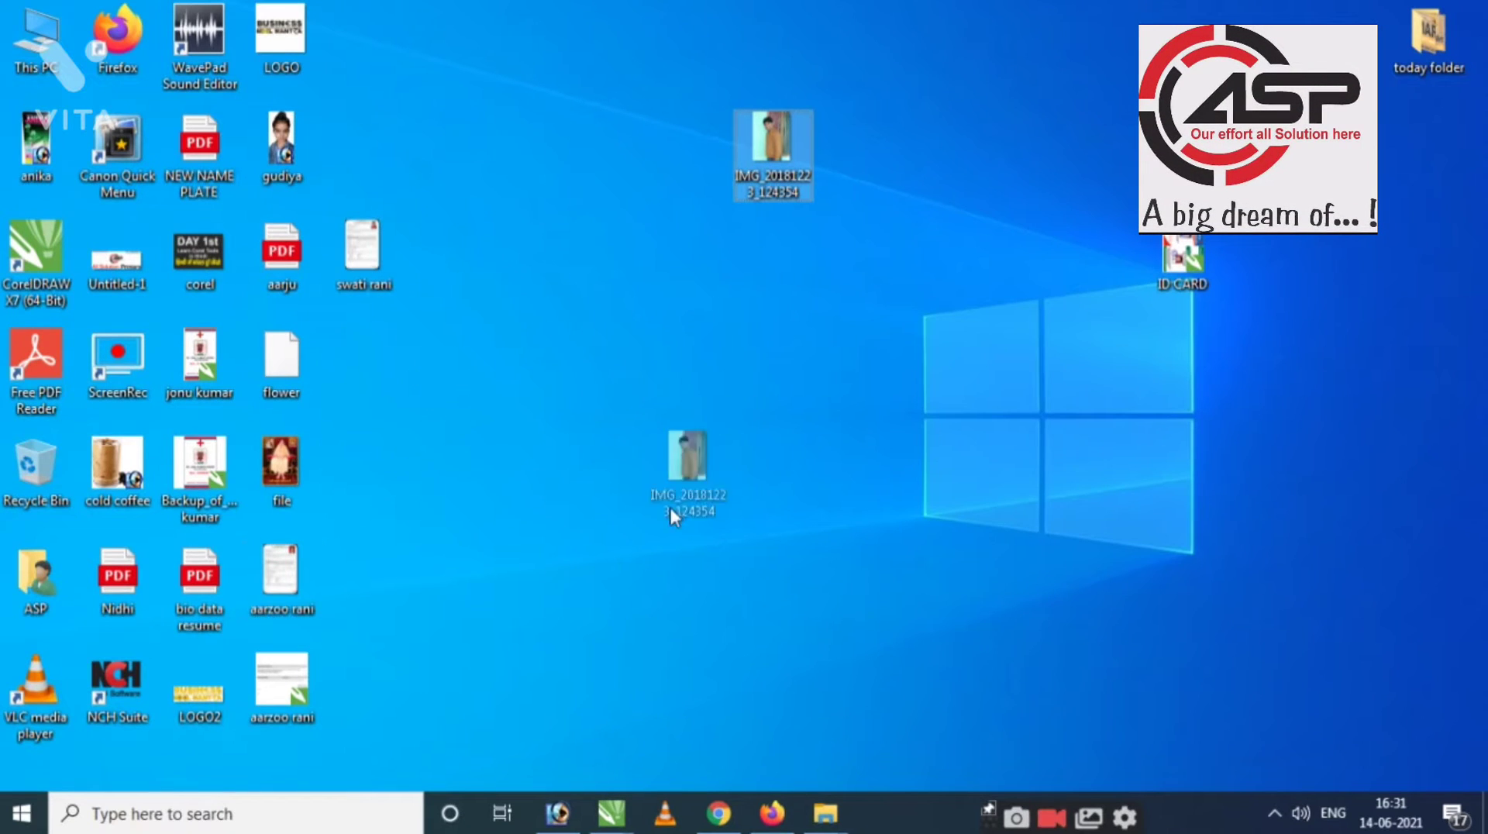
pyautogui.moveTo(599, 784); pyautogui.dragTo(668, 498)
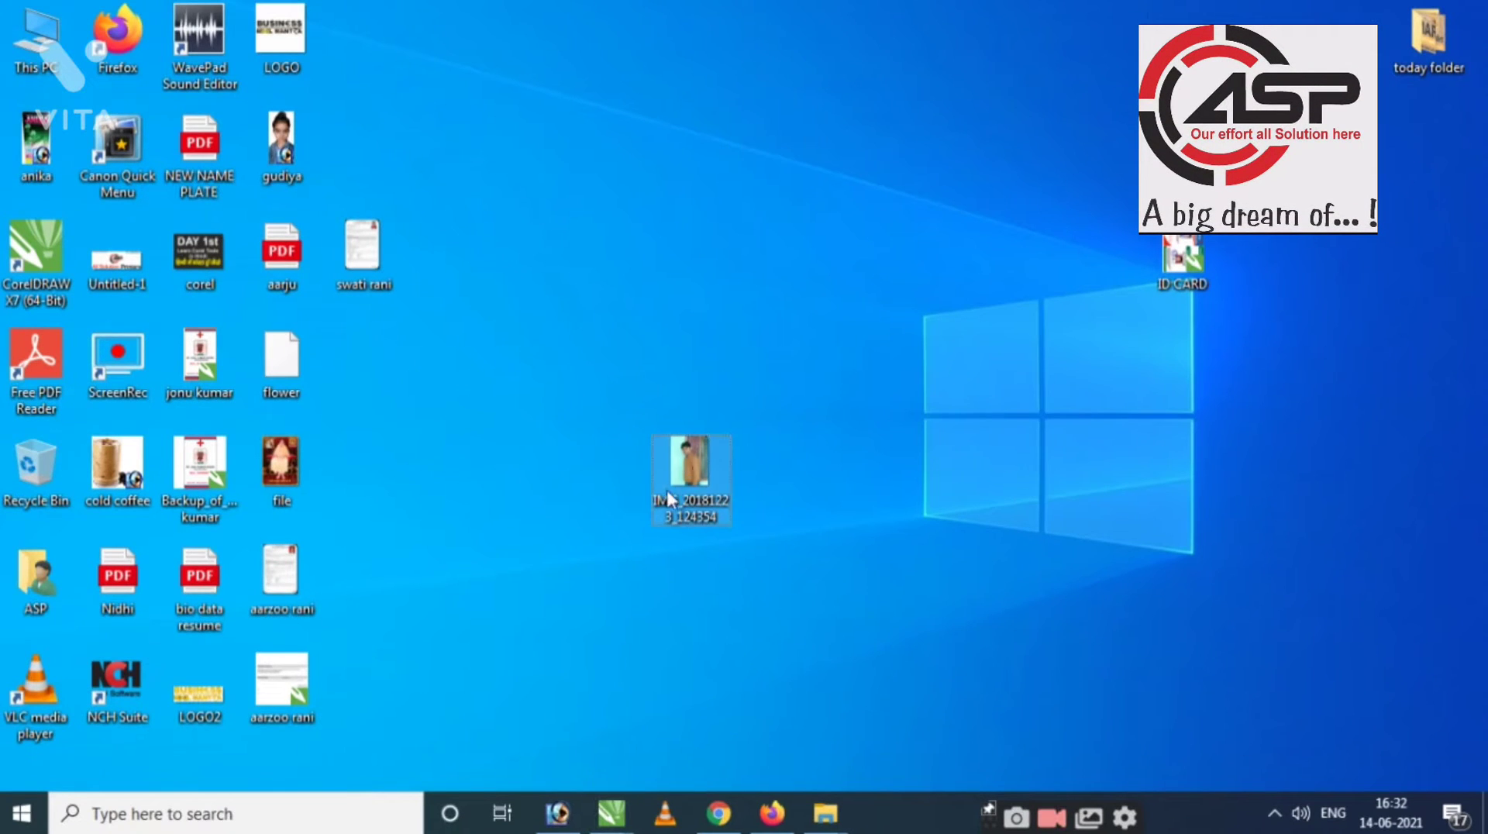
pyautogui.moveTo(604, 741); pyautogui.dragTo(770, 378)
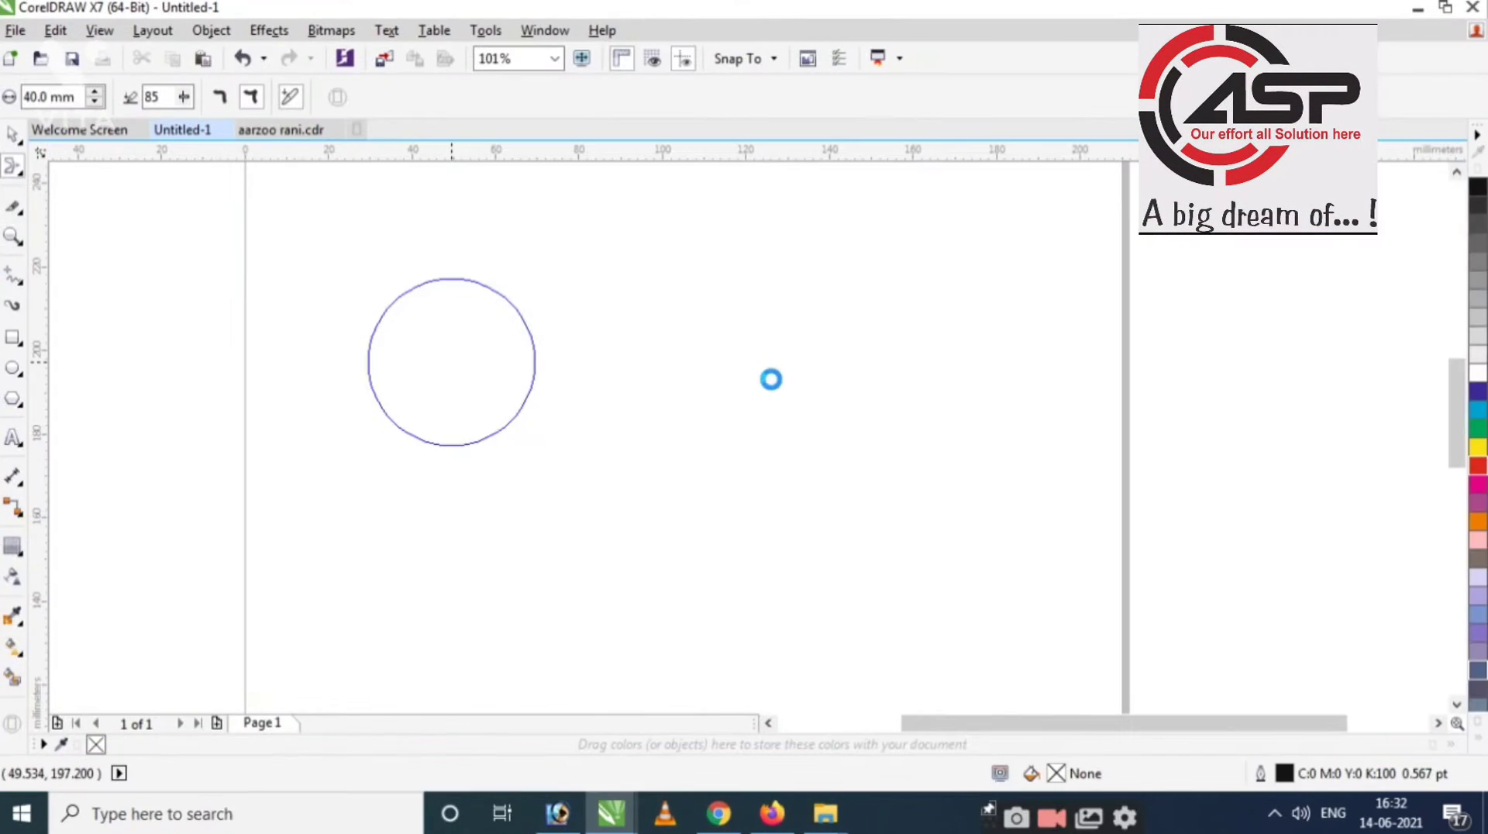
# Scale the imported photo down to 11.1% (about 117 × 157 mm) and move it left.
pyautogui.hotkey('shift', 'F2')
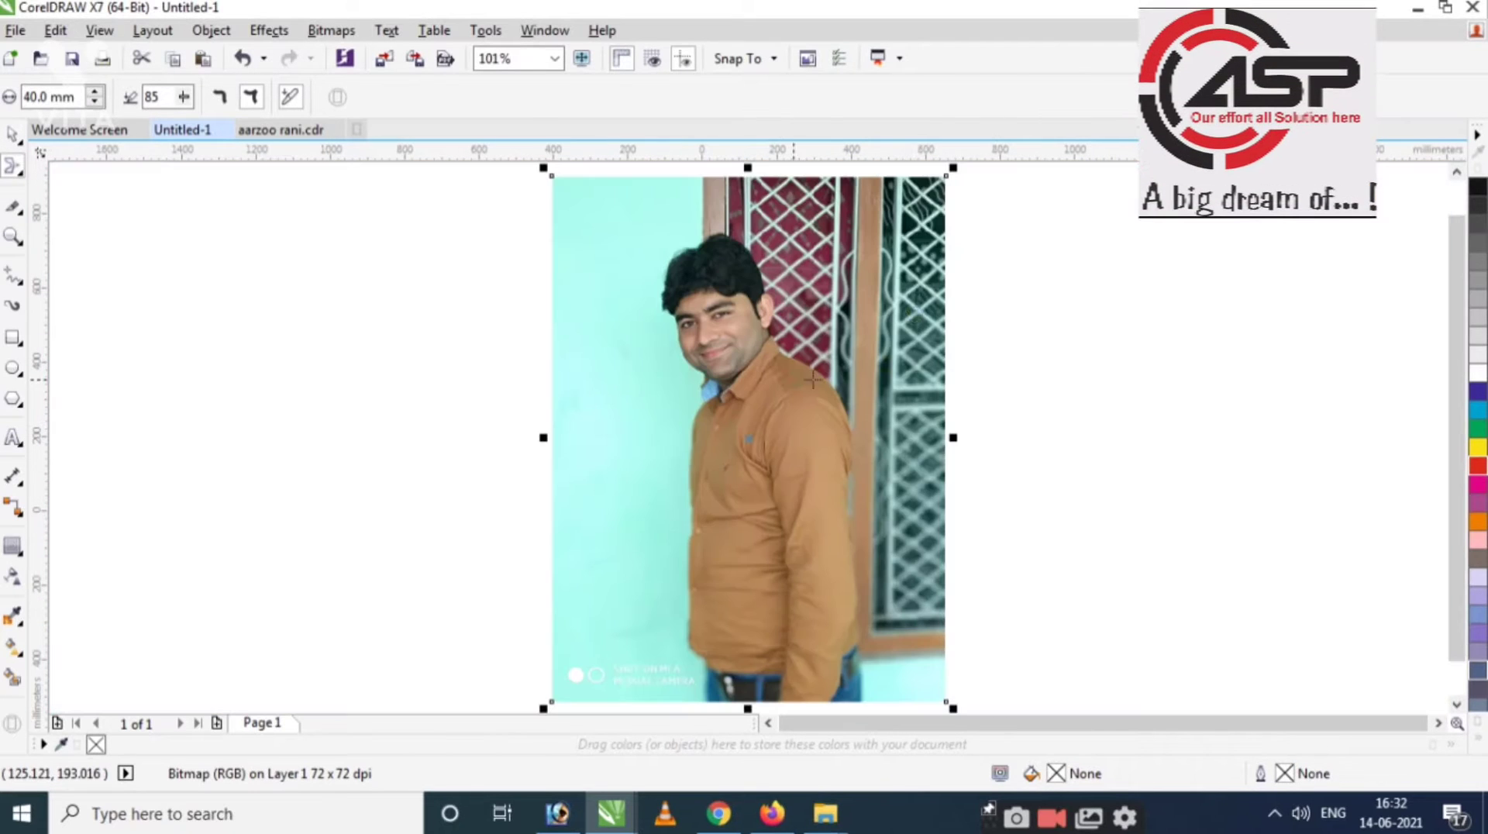
pyautogui.press('space')
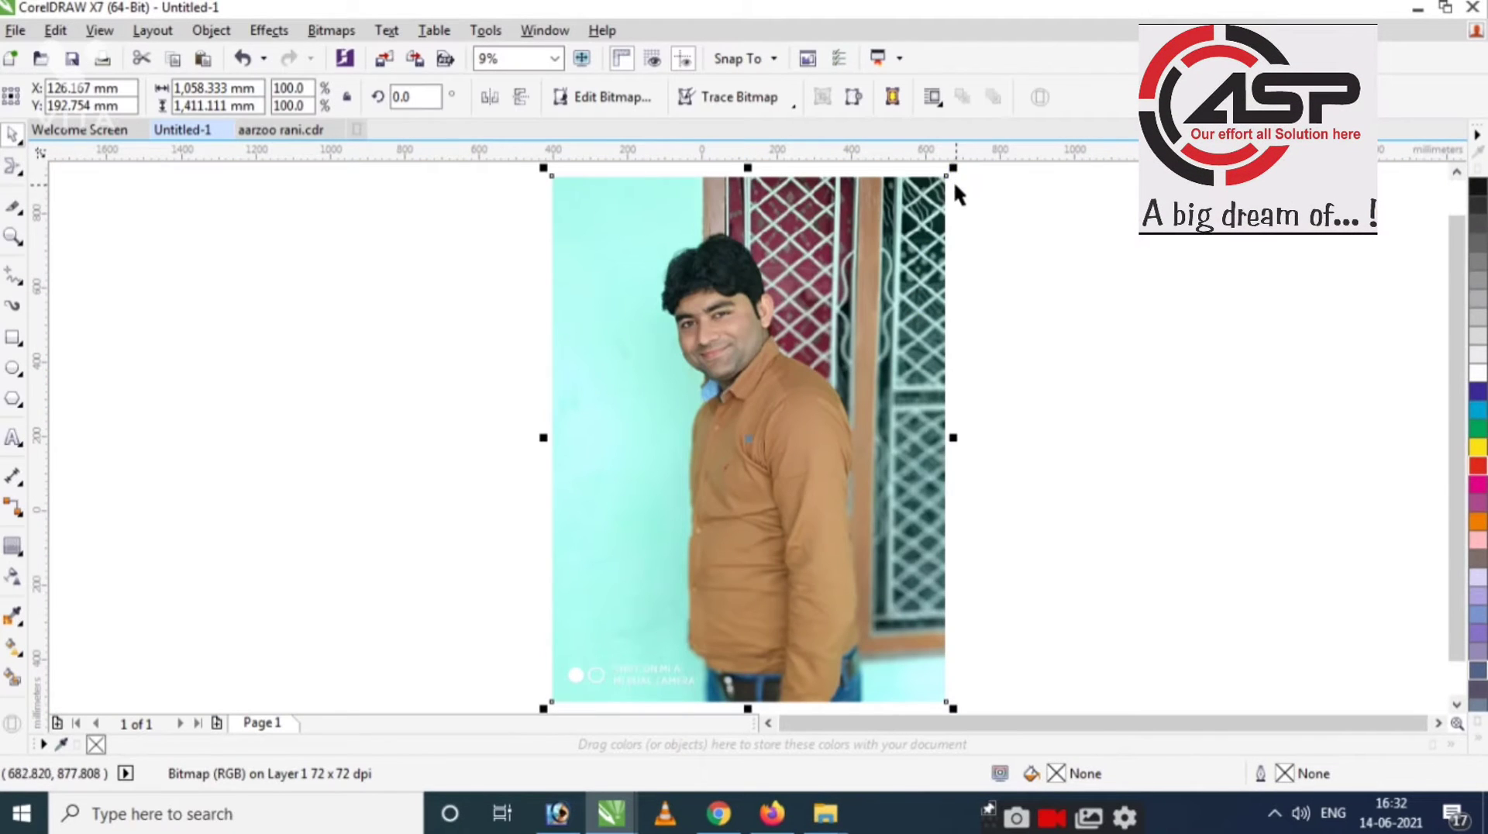
pyautogui.moveTo(954, 167); pyautogui.dragTo(810, 357)
pyautogui.hotkey('shift', 'F2')
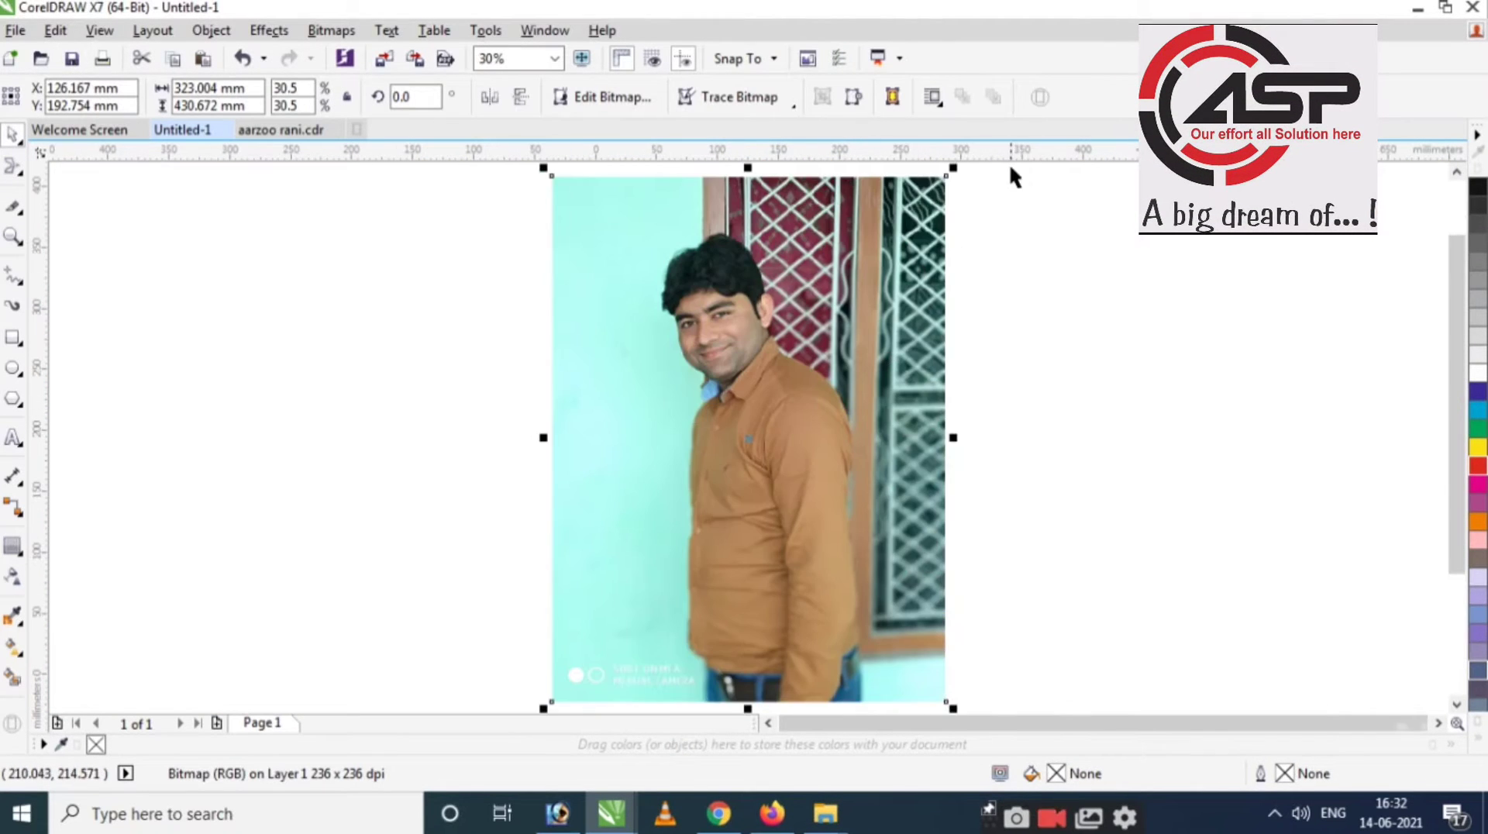
pyautogui.moveTo(954, 168); pyautogui.dragTo(654, 319)
pyautogui.scroll(4, 475, 362)
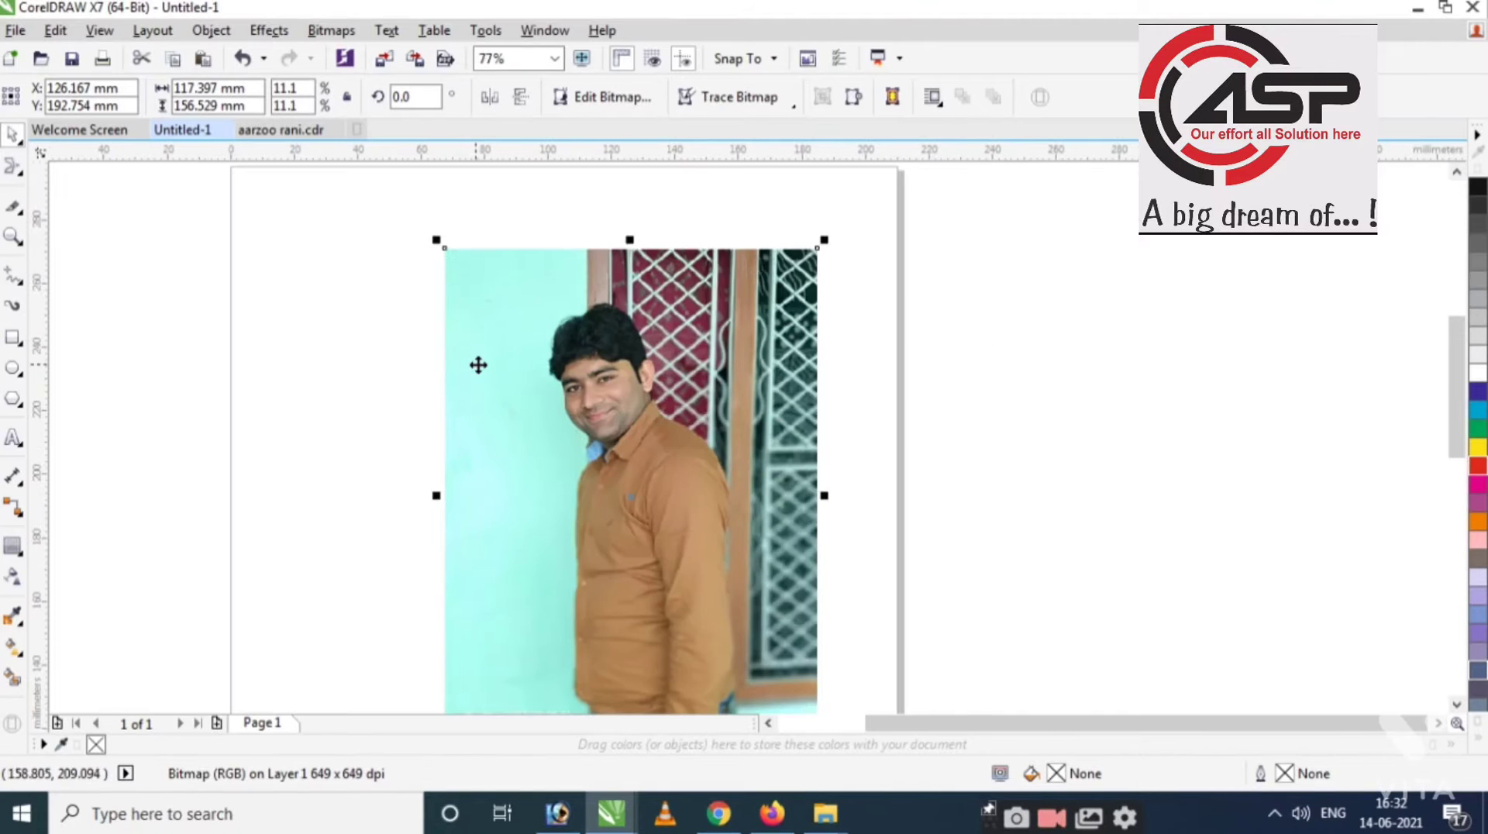
pyautogui.moveTo(628, 400); pyautogui.dragTo(580, 407)
pyautogui.click(14, 166)
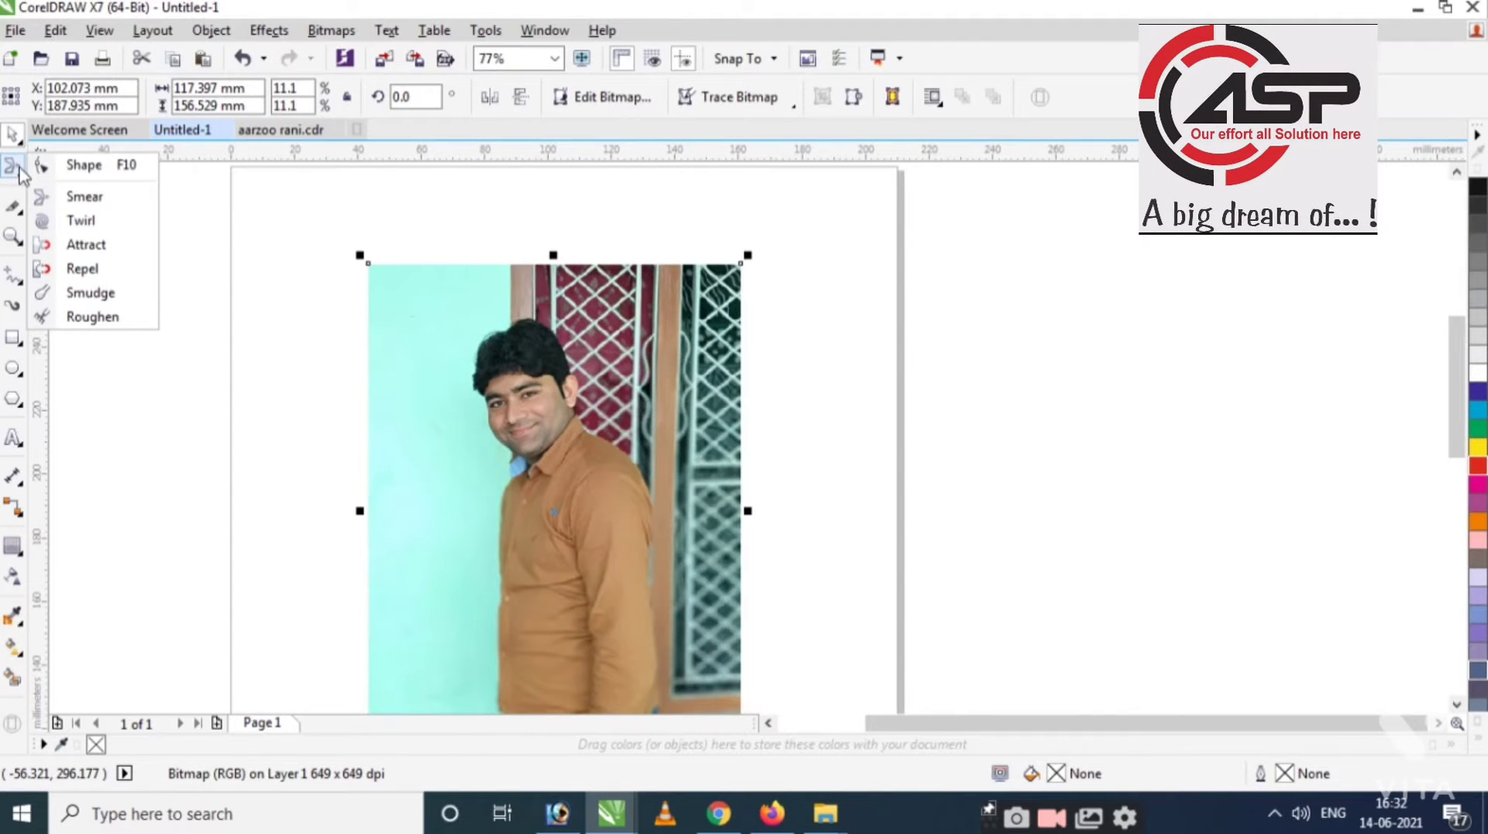
# Smear the photo's top corners into bumps and push notches into its left and right edges.
pyautogui.click(85, 198)
pyautogui.scroll(4, 398, 289)
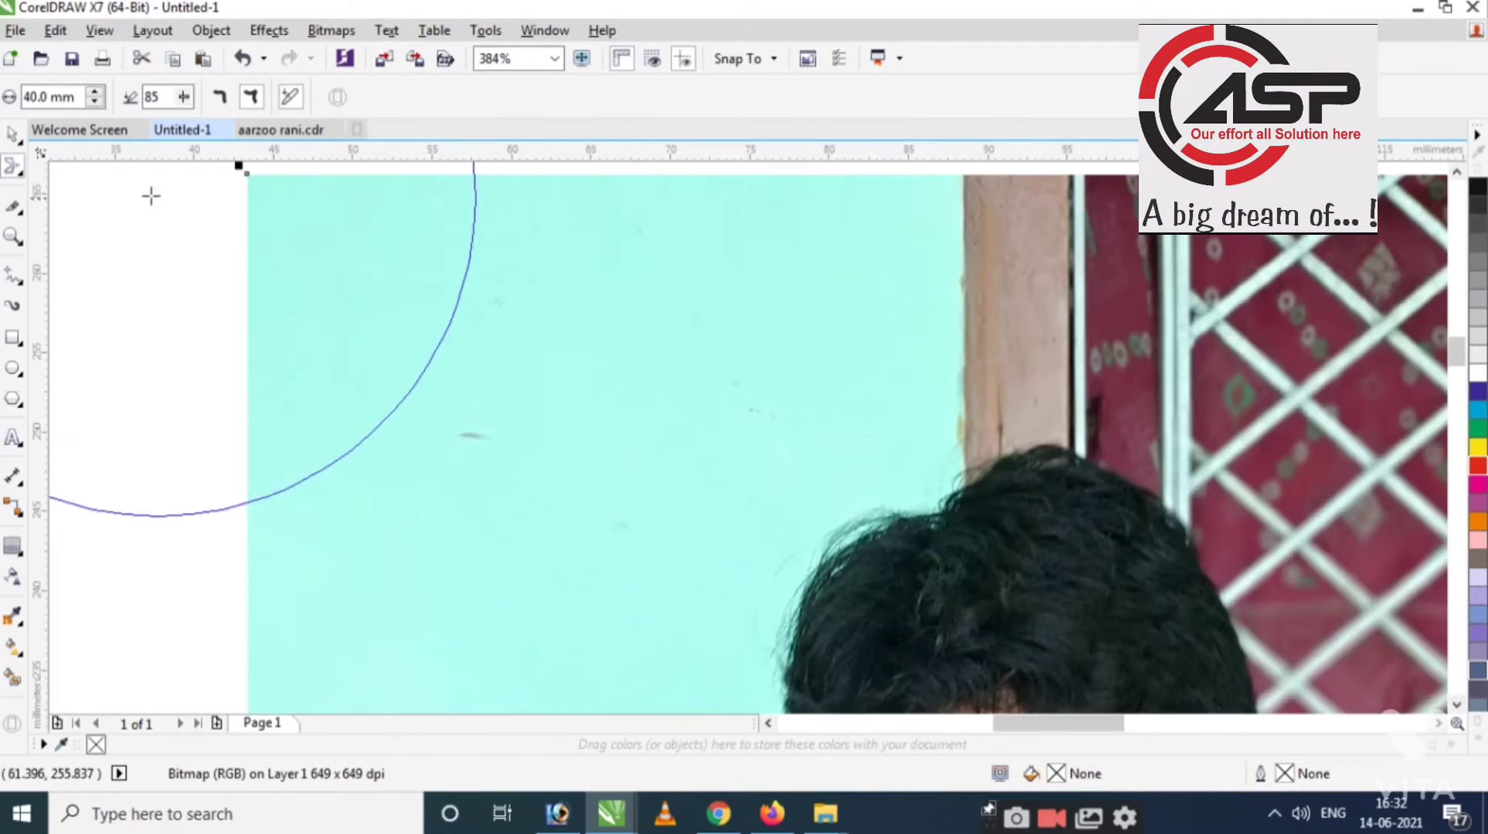
pyautogui.moveTo(269, 191)
pyautogui.mouseDown()
pyautogui.moveTo(521, 396)
pyautogui.moveTo(794, 547)
pyautogui.moveTo(426, 318)
pyautogui.mouseUp()
pyautogui.scroll(-2, 410, 303)
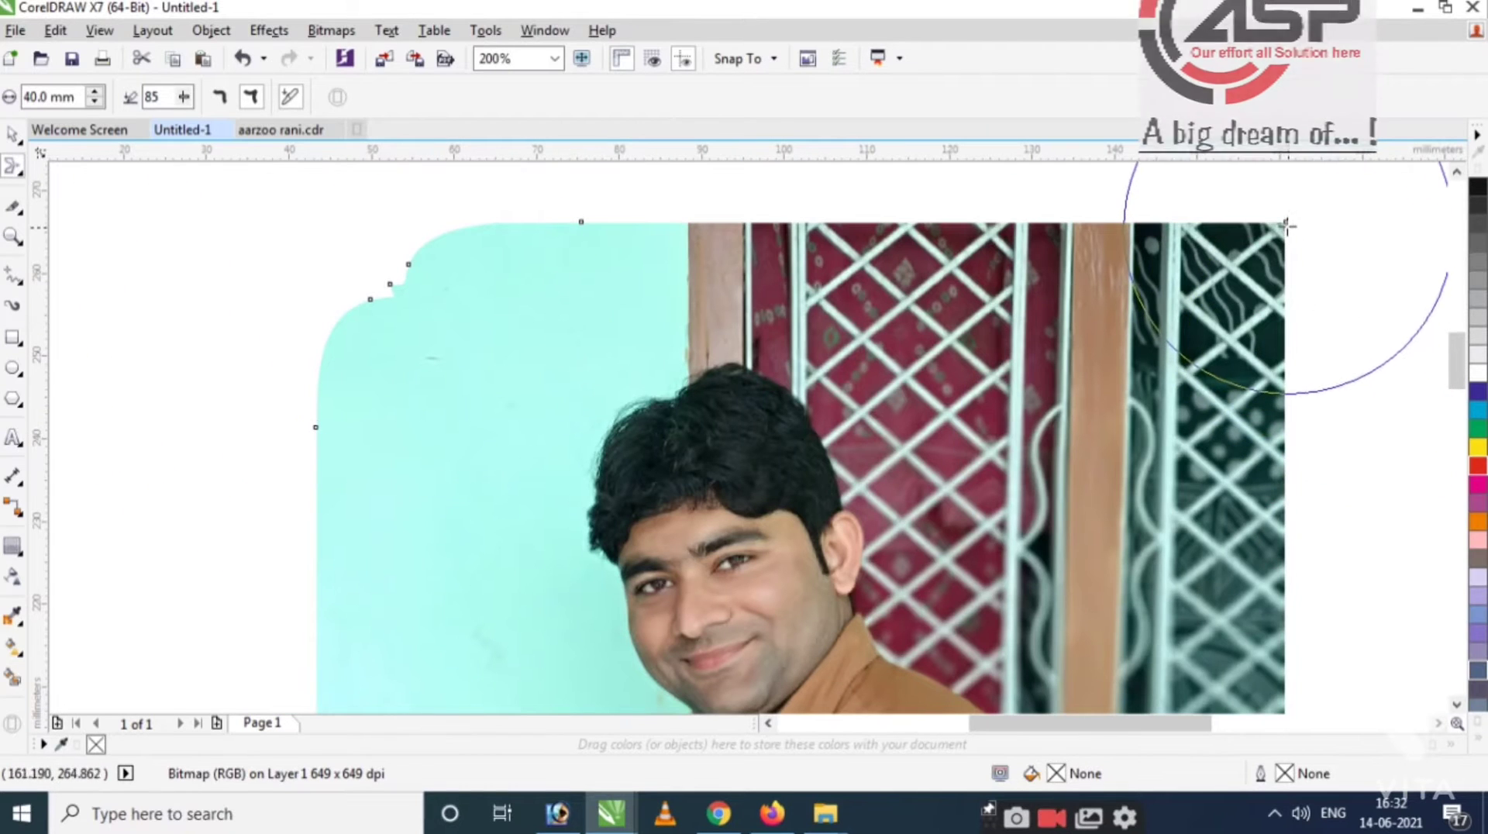
pyautogui.moveTo(1310, 295)
pyautogui.mouseDown()
pyautogui.moveTo(1155, 372)
pyautogui.moveTo(968, 319)
pyautogui.mouseUp()
pyautogui.scroll(-3, 969, 321)
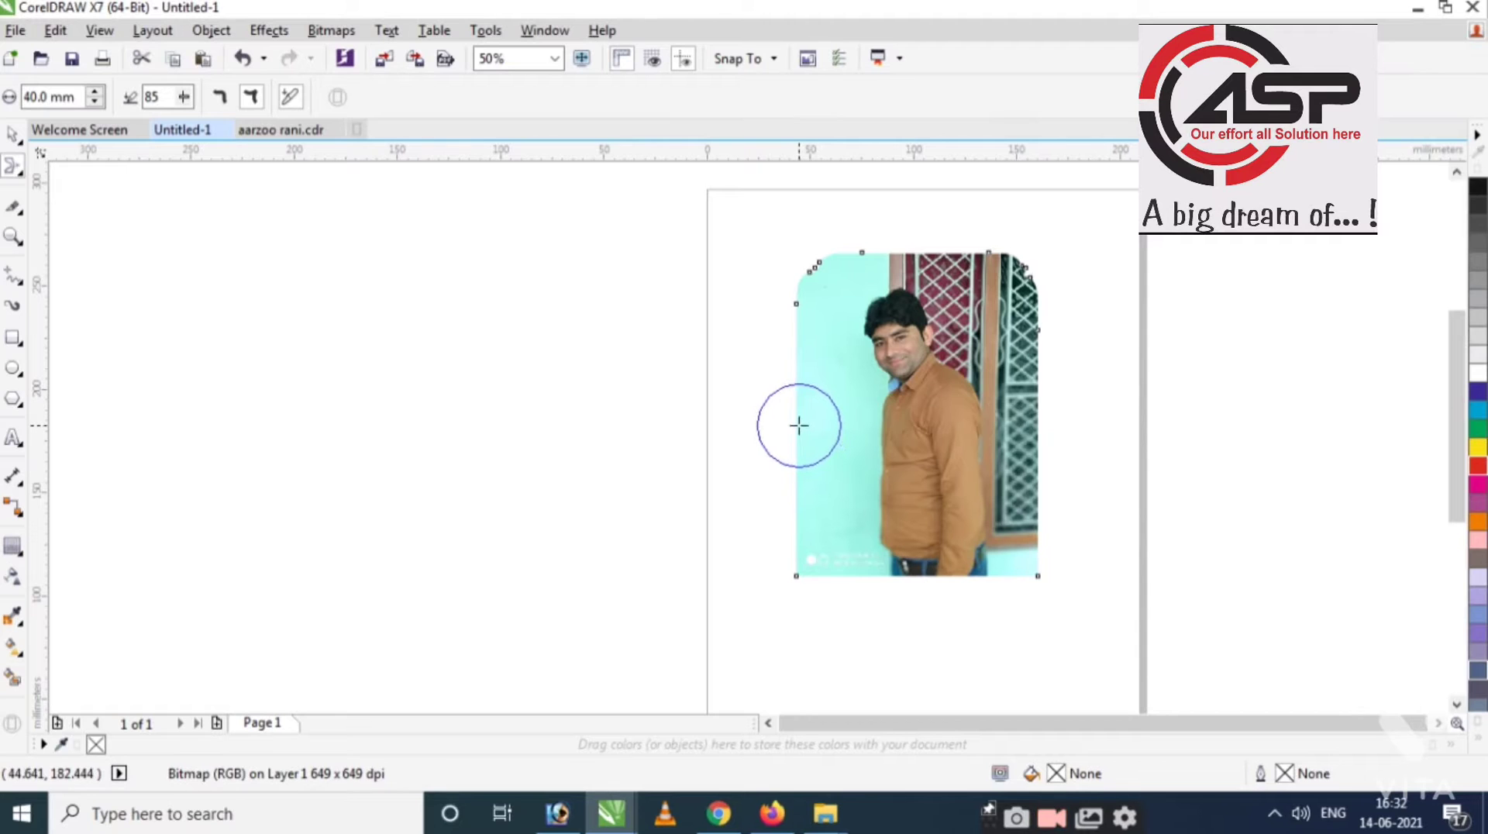
pyautogui.moveTo(799, 425); pyautogui.dragTo(865, 428)
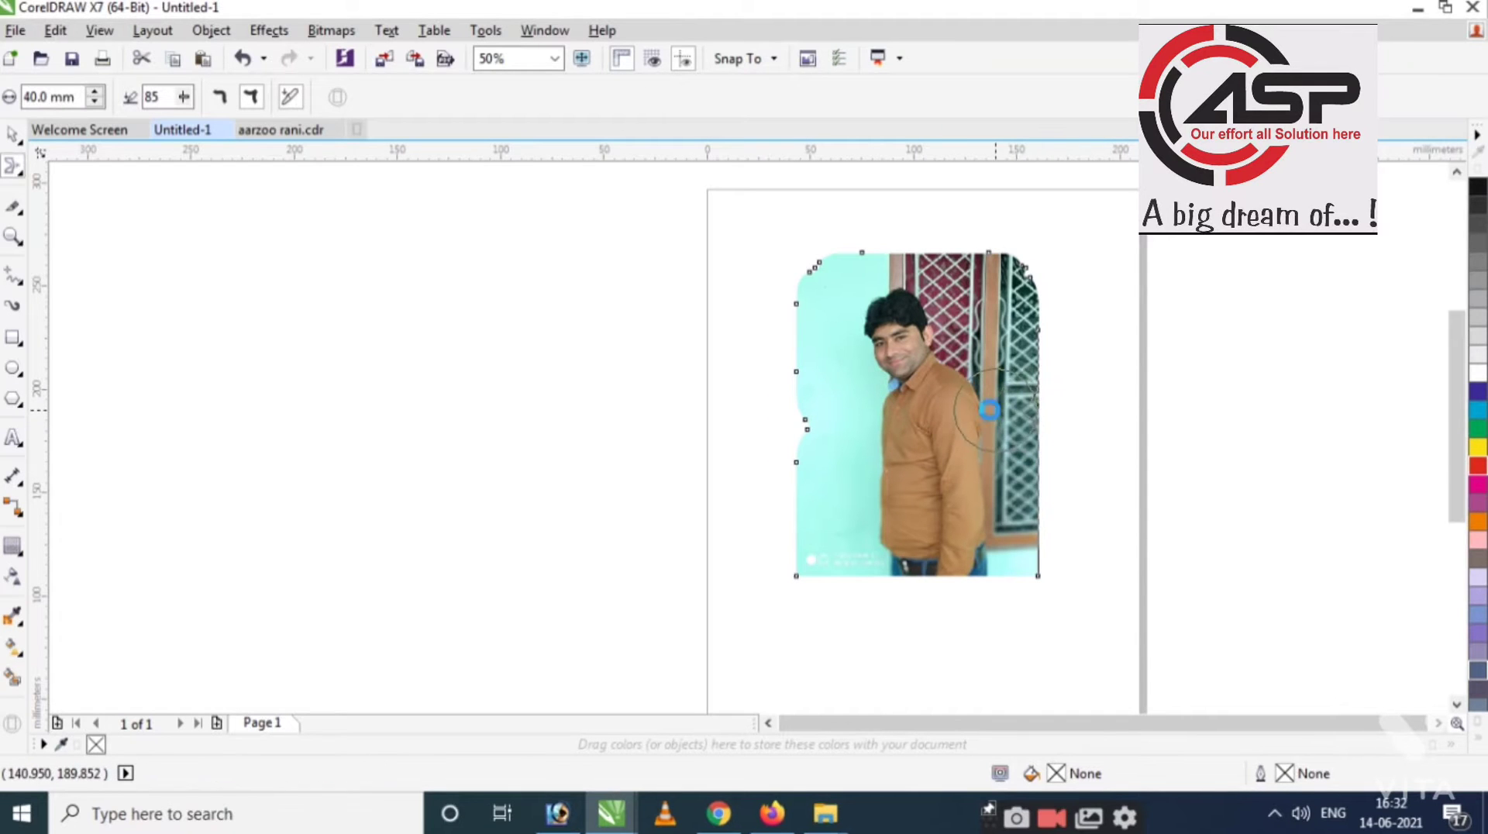
pyautogui.scroll(2, 1059, 380)
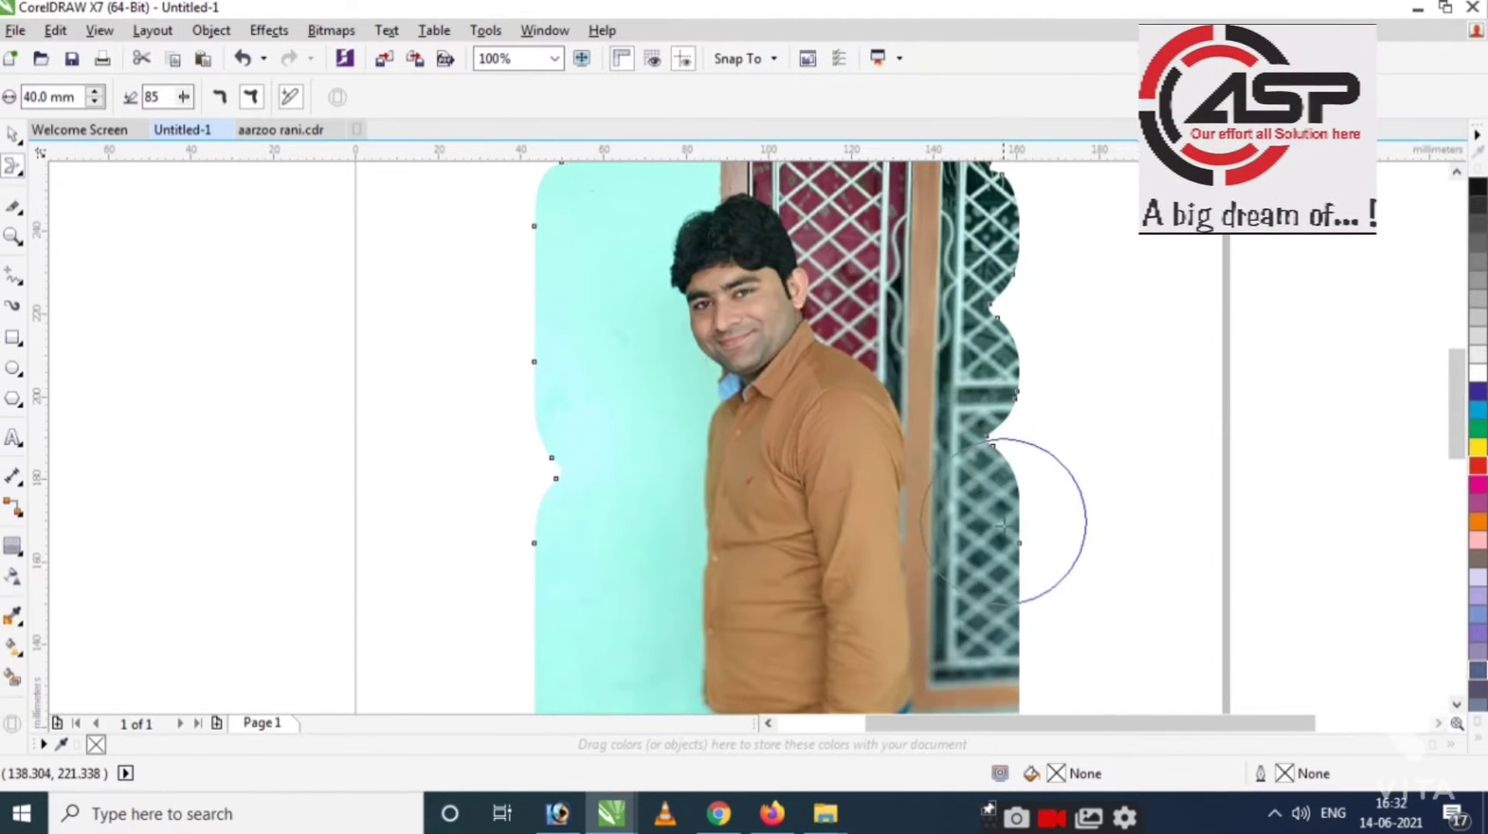
pyautogui.moveTo(1022, 597); pyautogui.dragTo(986, 594)
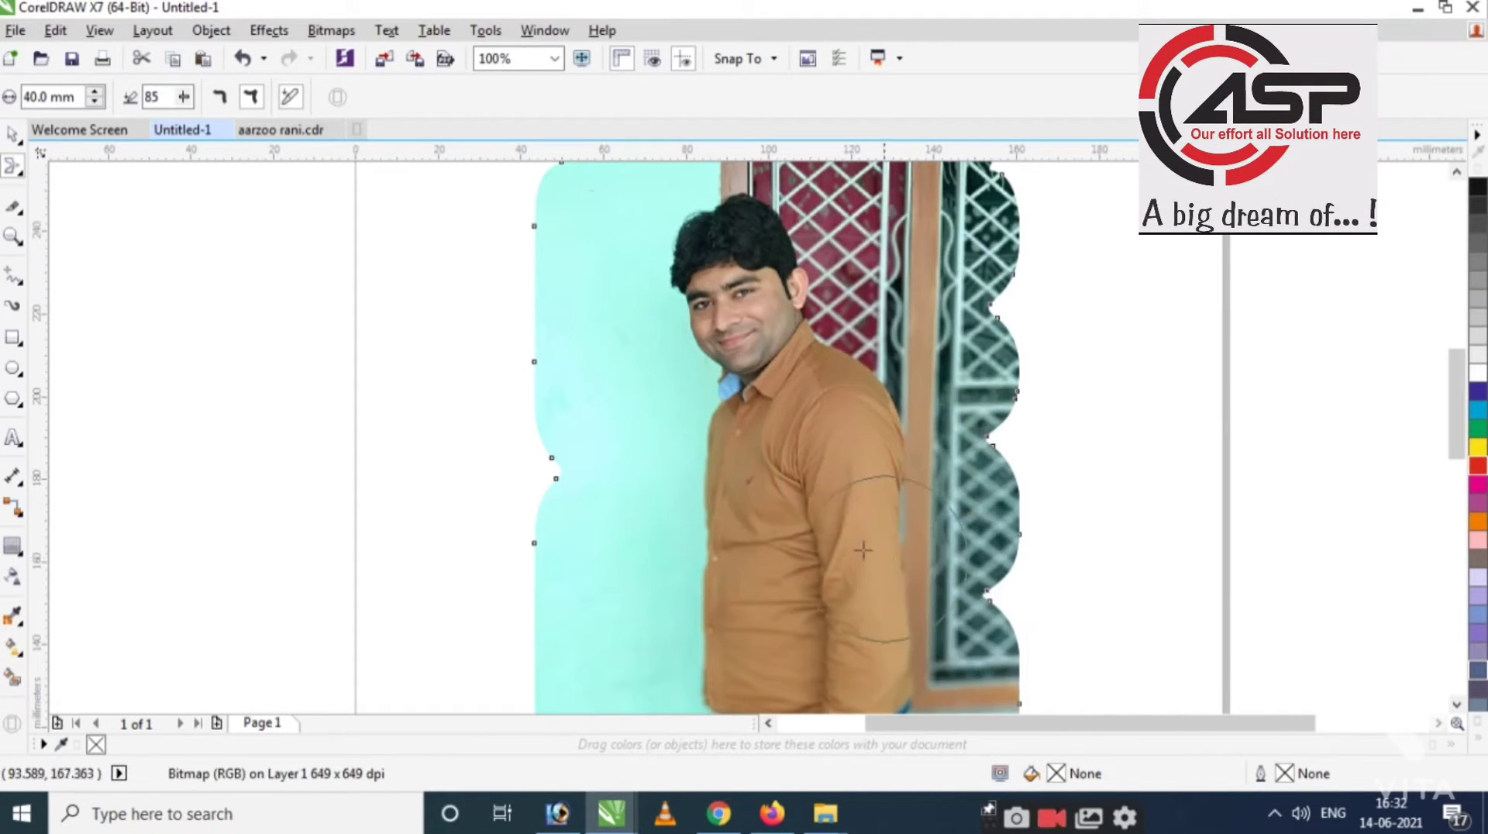
pyautogui.moveTo(539, 294); pyautogui.dragTo(592, 295)
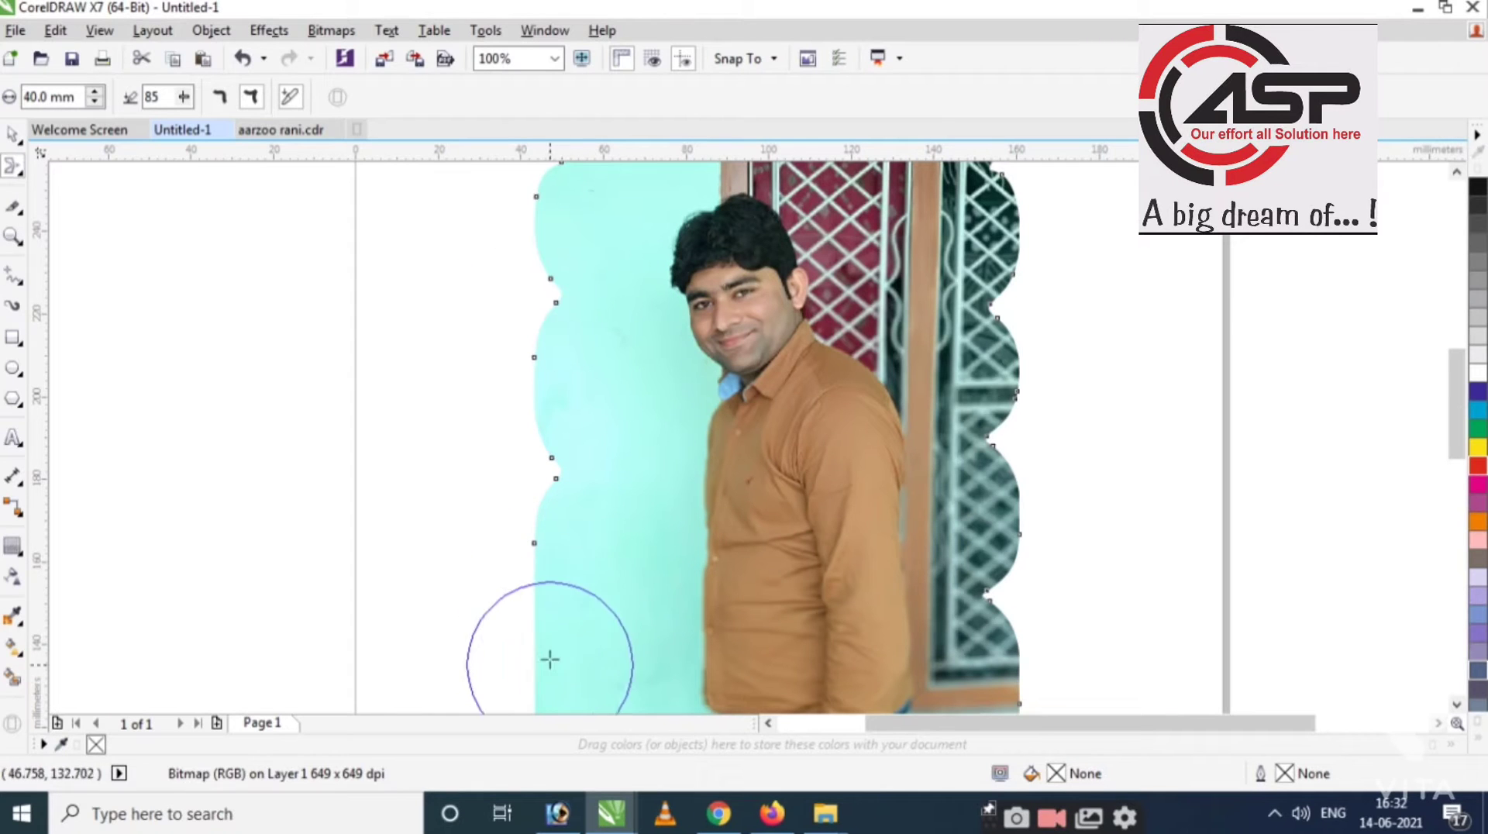
# Undo the smear edits so the photo's edges are straight again.
pyautogui.press('space')
pyautogui.scroll(-1, 608, 426)
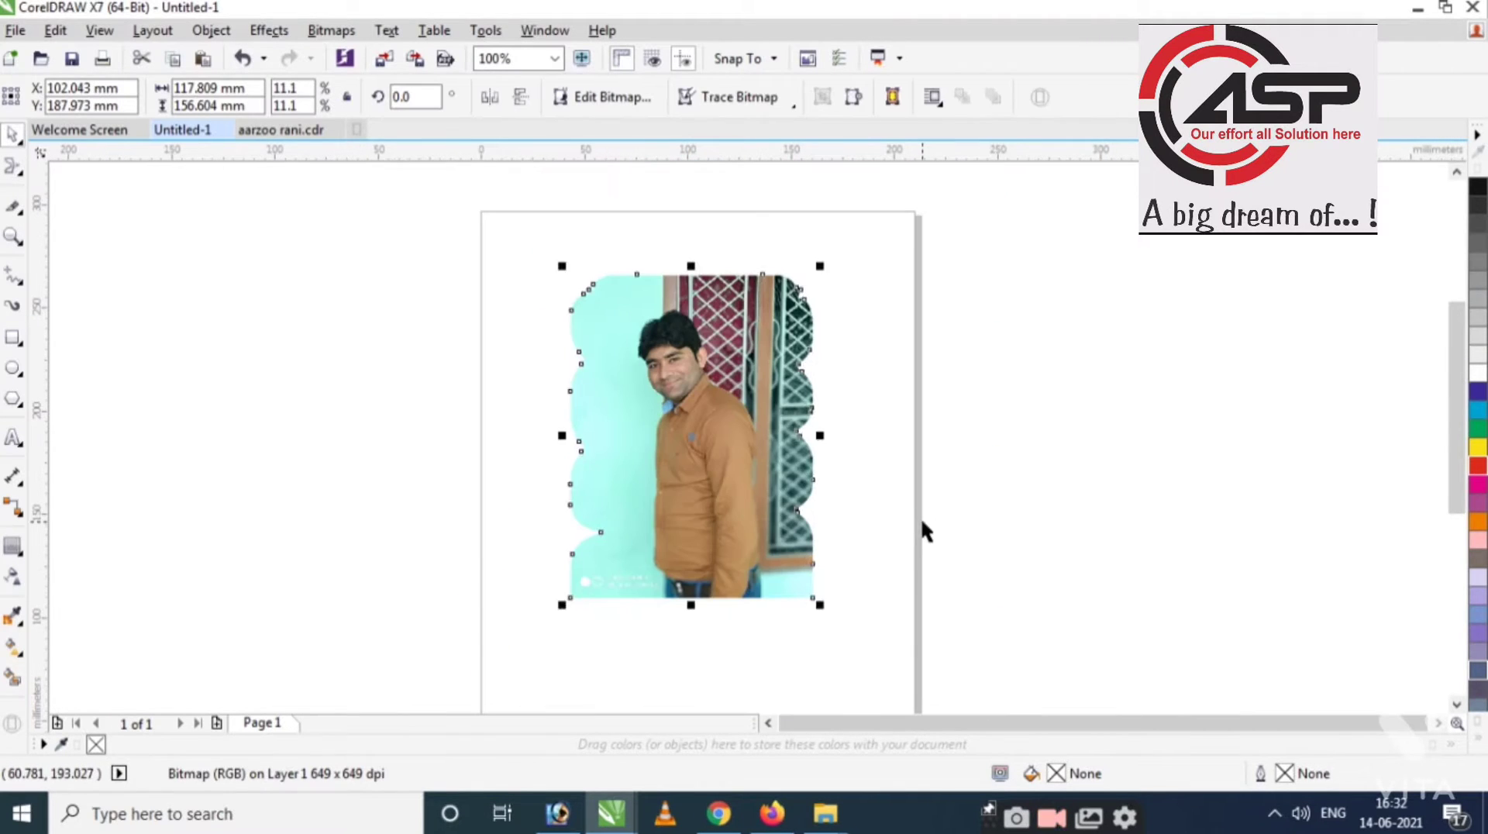
pyautogui.hotkey('ctrl', 'z')
pyautogui.hotkey('ctrl', 'z')
pyautogui.hotkey('ctrl', 'z')
pyautogui.hotkey('ctrl', 'z')
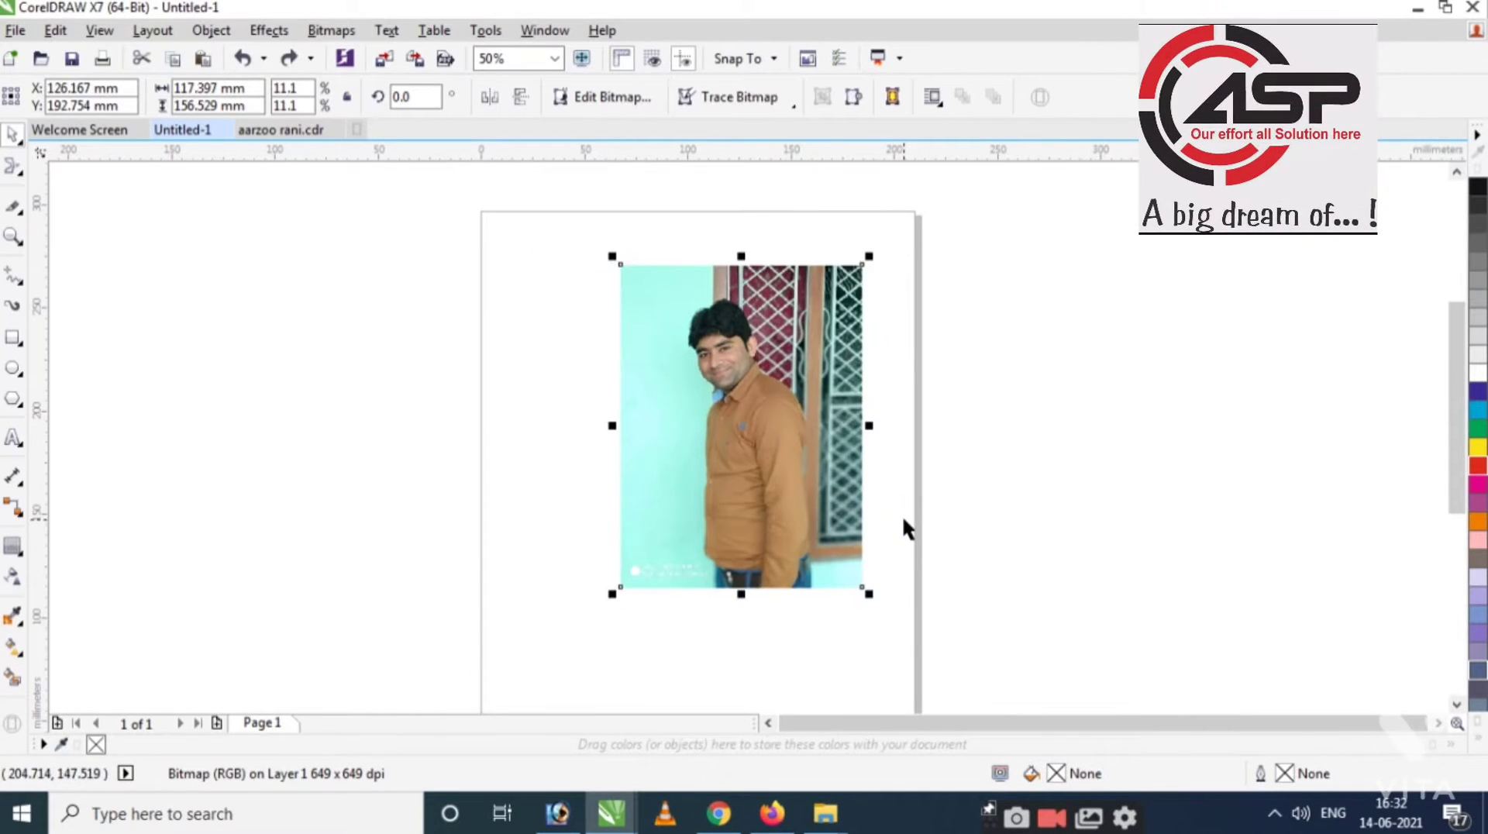
pyautogui.hotkey('ctrl', 'z')
pyautogui.hotkey('ctrl', 'z')
# Twirl the photo's top-left corner into swirls with the Twirl tool.
pyautogui.hotkey('shift', 'F2')
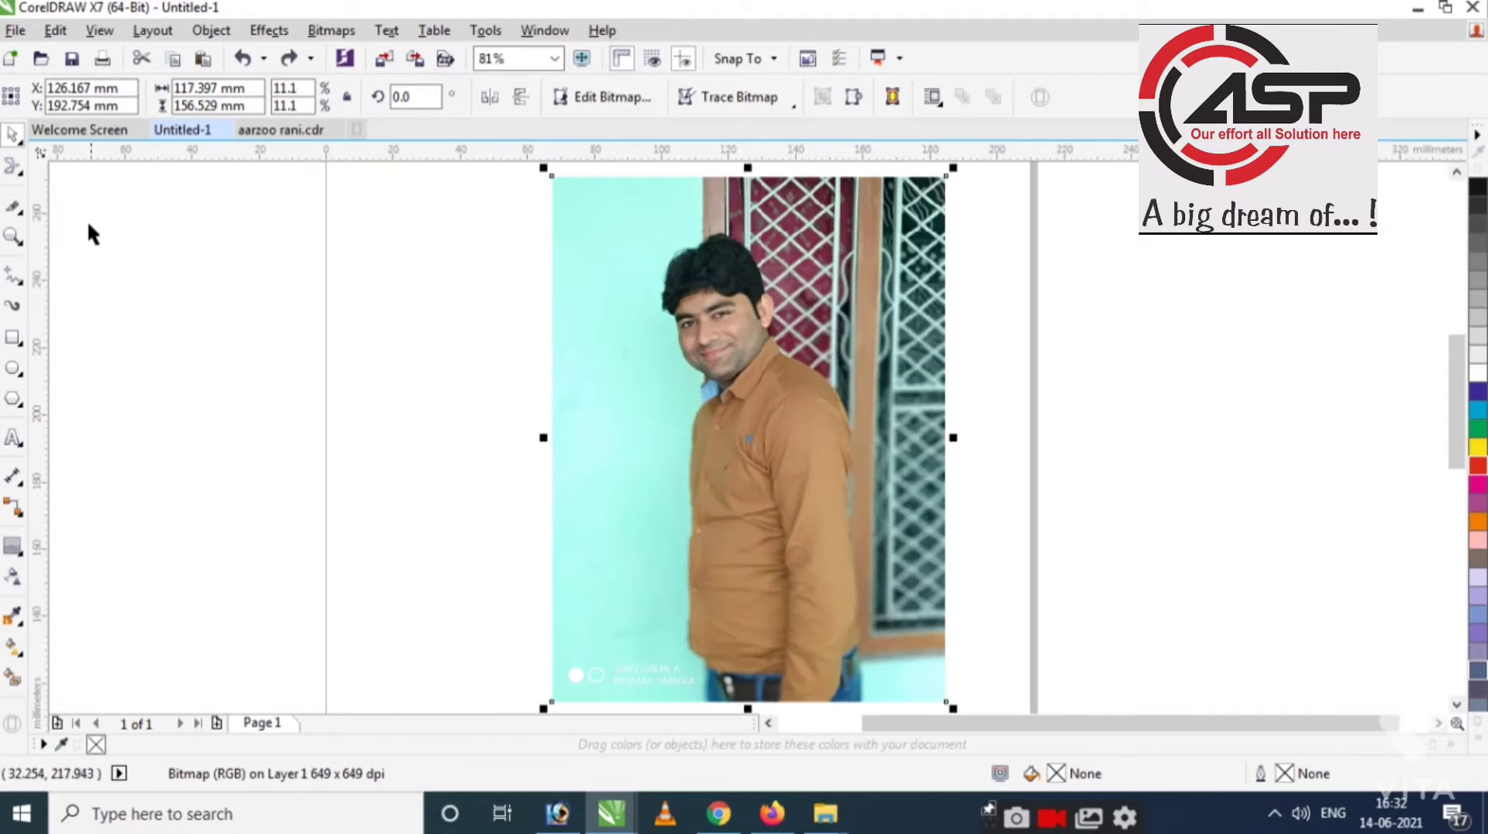
pyautogui.click(11, 175)
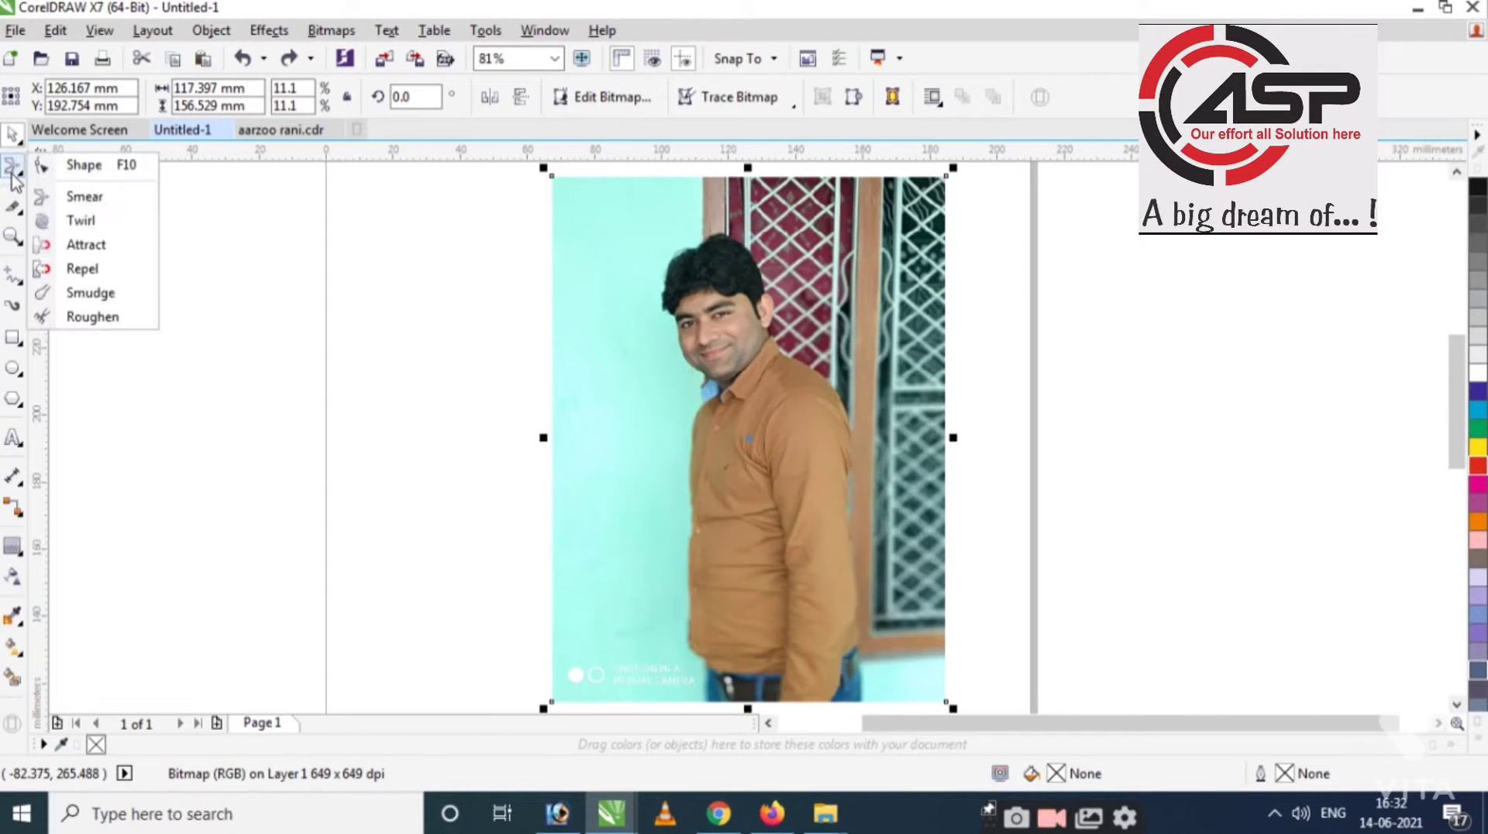
pyautogui.click(81, 221)
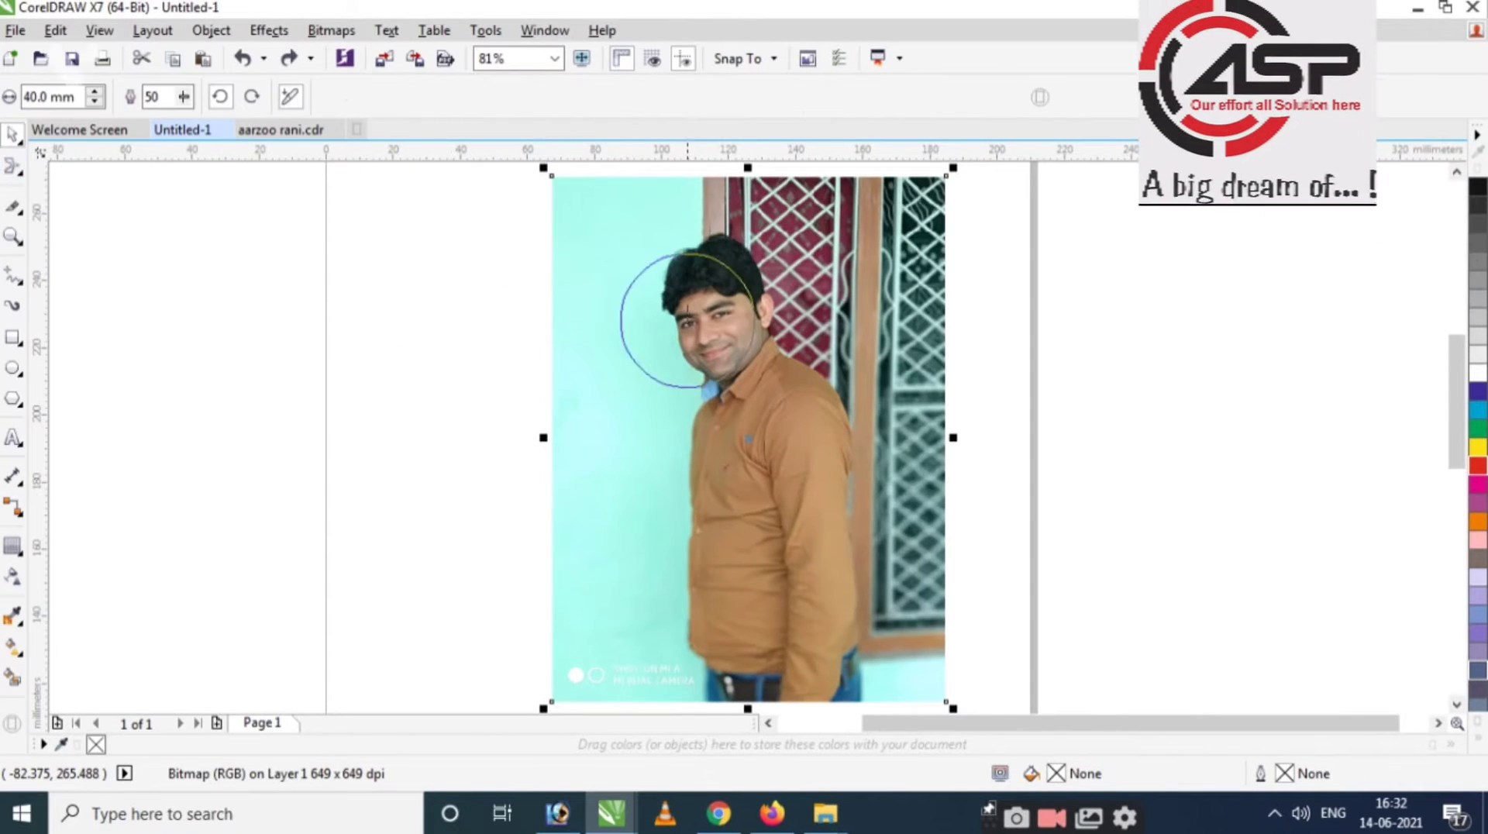
pyautogui.scroll(-4, 588, 293)
pyautogui.scroll(8, 575, 318)
pyautogui.moveTo(574, 318)
pyautogui.mouseDown()
pyautogui.moveTo(793, 443)
pyautogui.moveTo(855, 417)
pyautogui.moveTo(728, 335)
pyautogui.moveTo(683, 341)
pyautogui.mouseUp()
pyautogui.press('space')
# With a 20 mm nib, twirl the photo's top-right corner into a spiral.
pyautogui.scroll(-4, 488, 338)
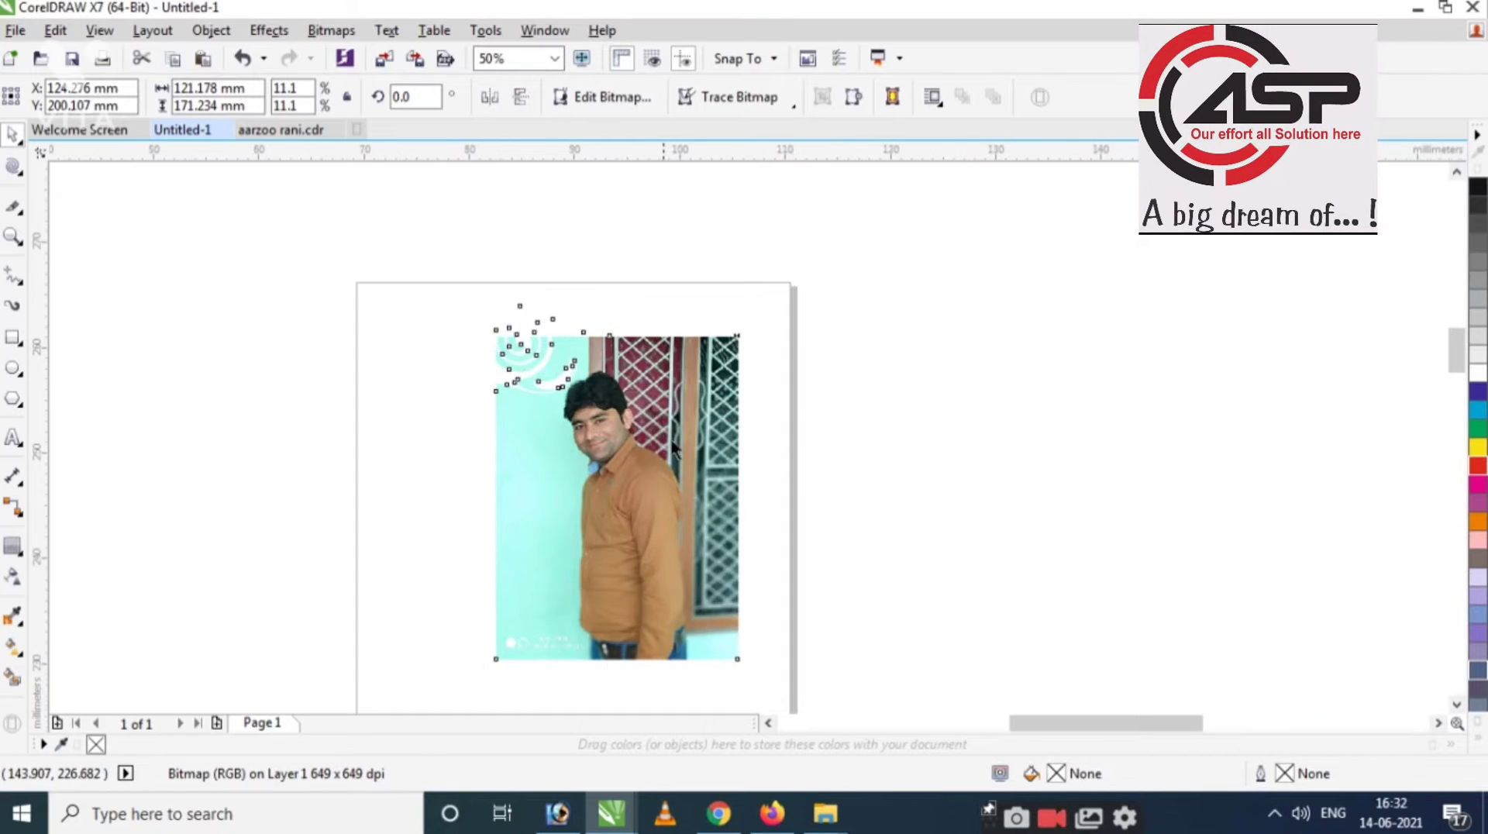
pyautogui.scroll(4, 636, 424)
pyautogui.scroll(-2, 465, 333)
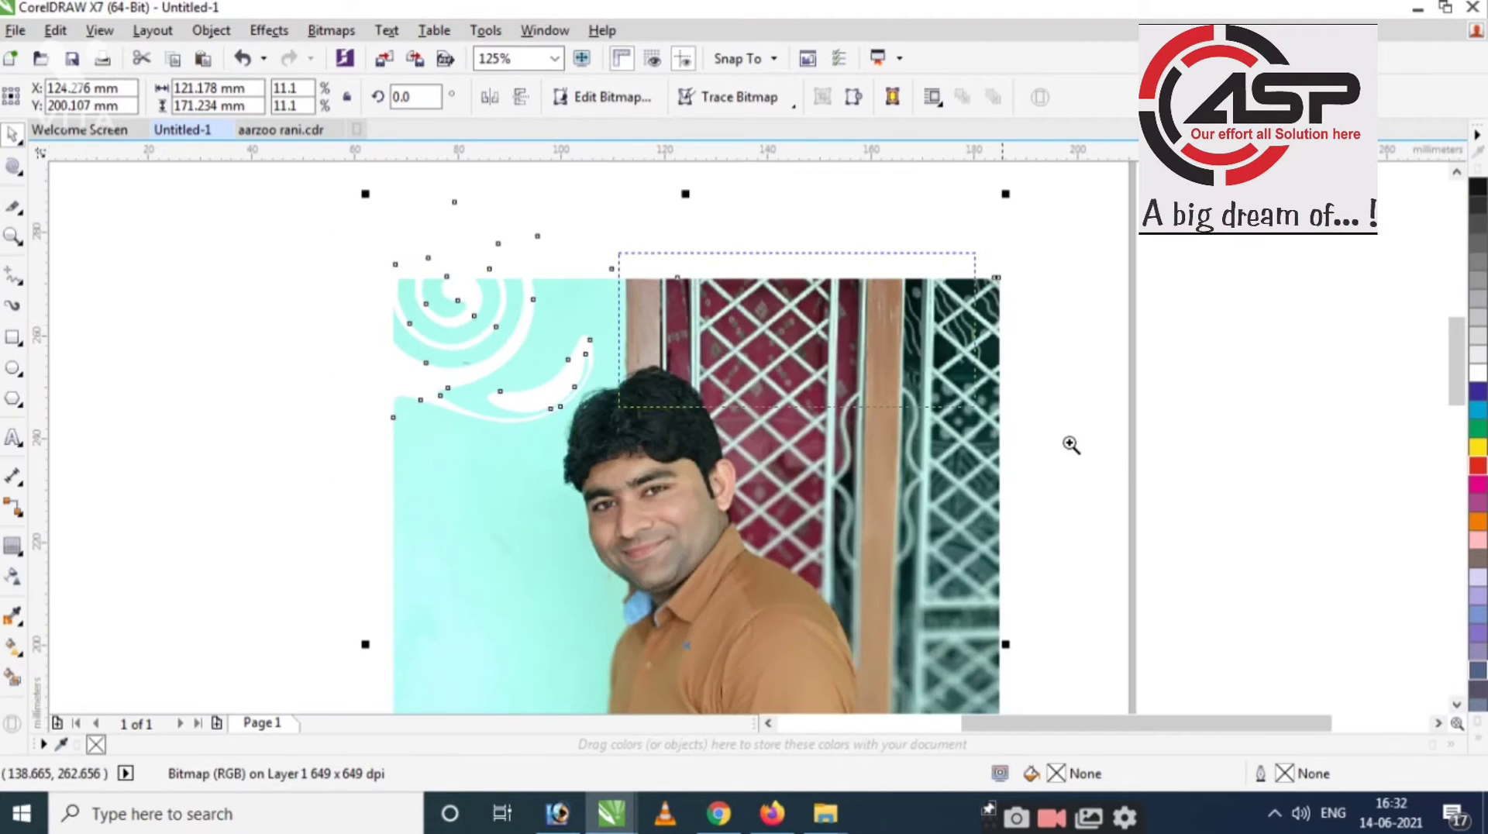
pyautogui.scroll(2, 761, 321)
pyautogui.scroll(-2, 762, 321)
pyautogui.scroll(4, 891, 310)
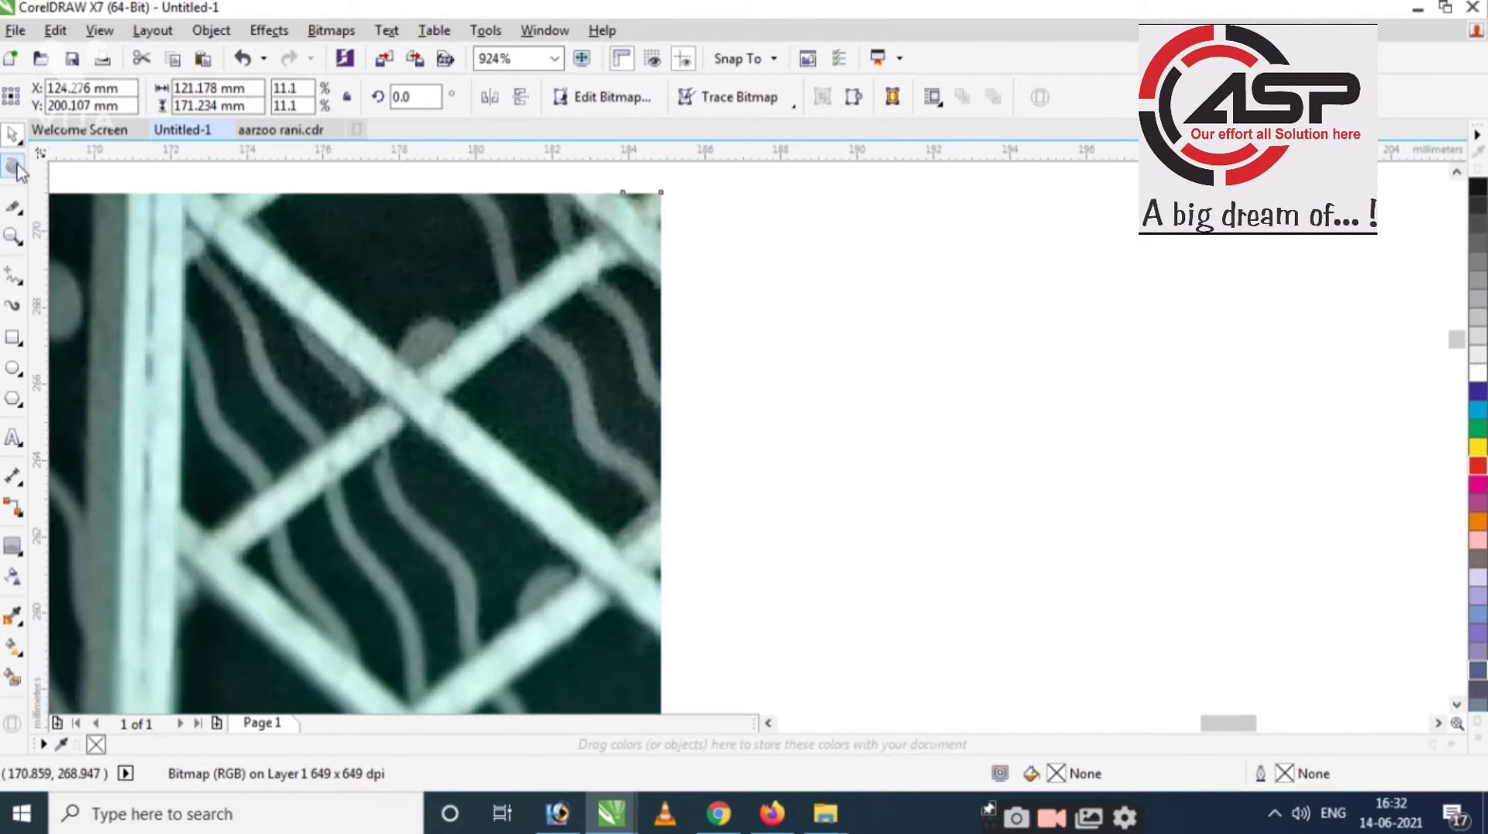
pyautogui.click(11, 168)
pyautogui.scroll(-3, 788, 359)
pyautogui.scroll(3, 714, 465)
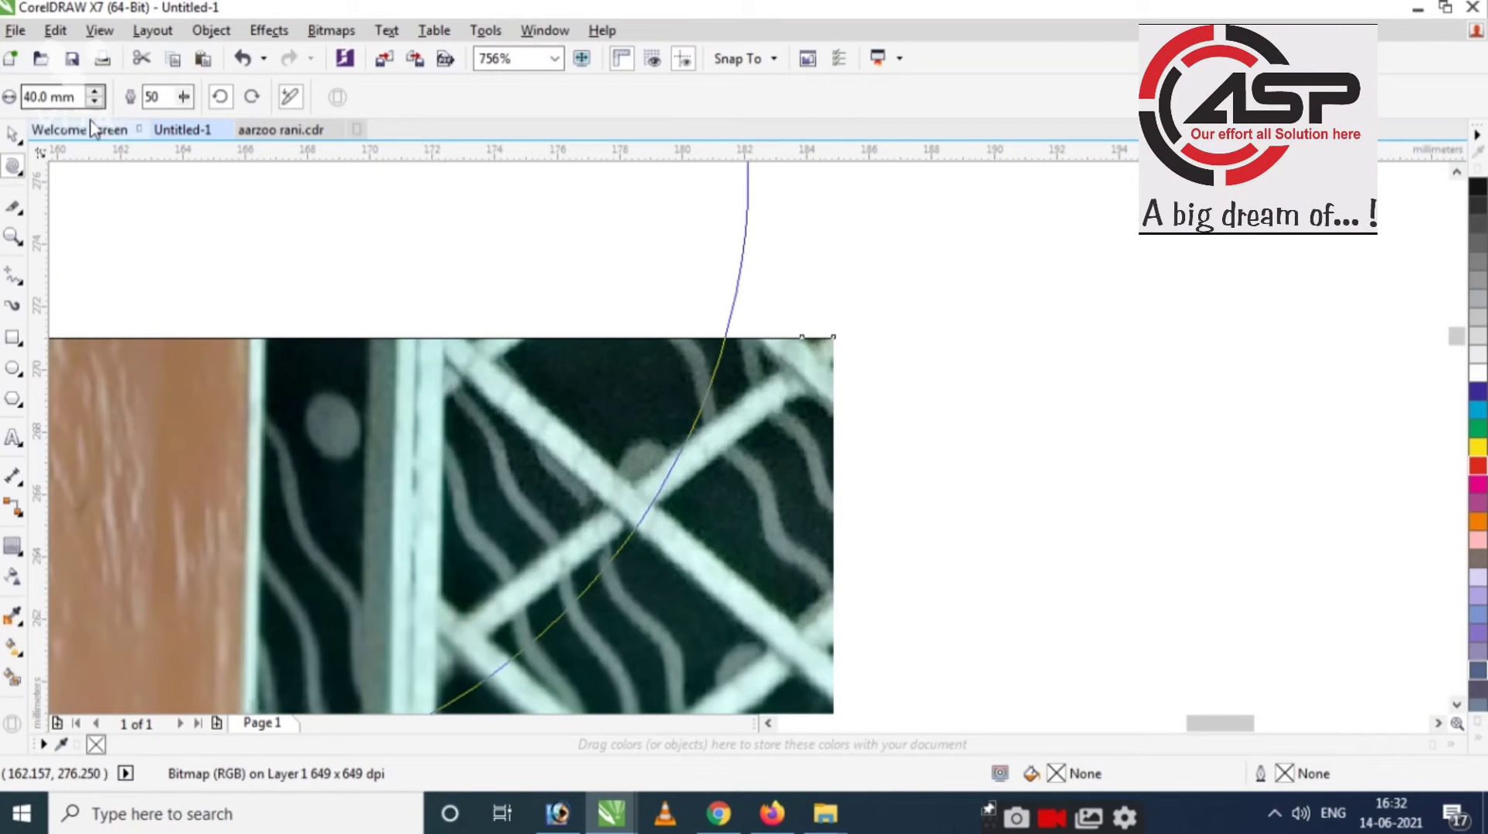
pyautogui.press('Return')
pyautogui.moveTo(833, 336); pyautogui.dragTo(724, 412)
pyautogui.press('space')
# Reselect the photo and undo the twirls, restoring it to 323 × 431 mm.
pyautogui.scroll(-3, 1000, 395)
pyautogui.click(791, 318)
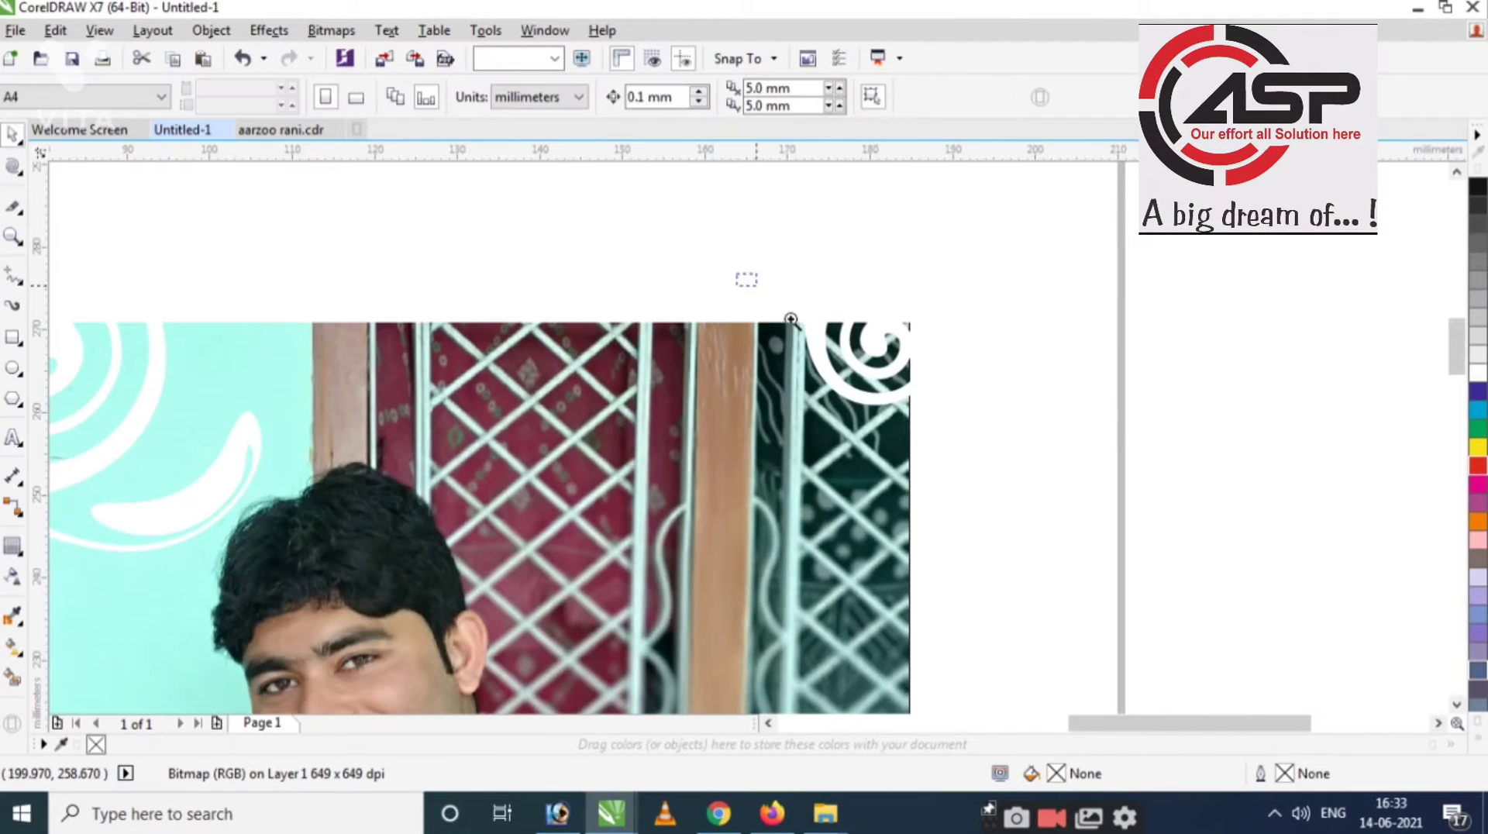
pyautogui.scroll(1, 791, 318)
pyautogui.click(824, 432)
pyautogui.scroll(-2, 824, 433)
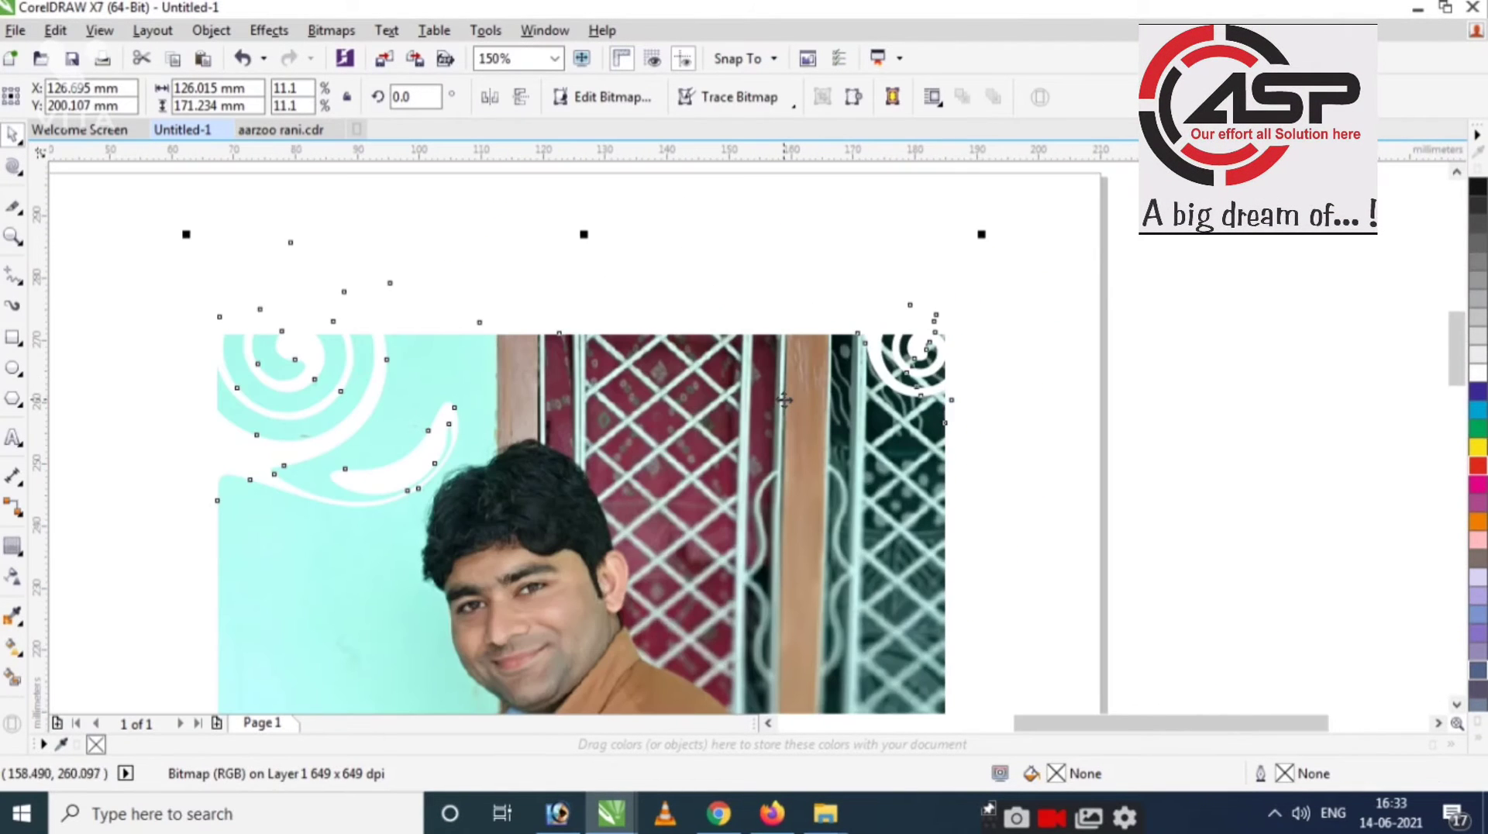
pyautogui.scroll(-3, 810, 465)
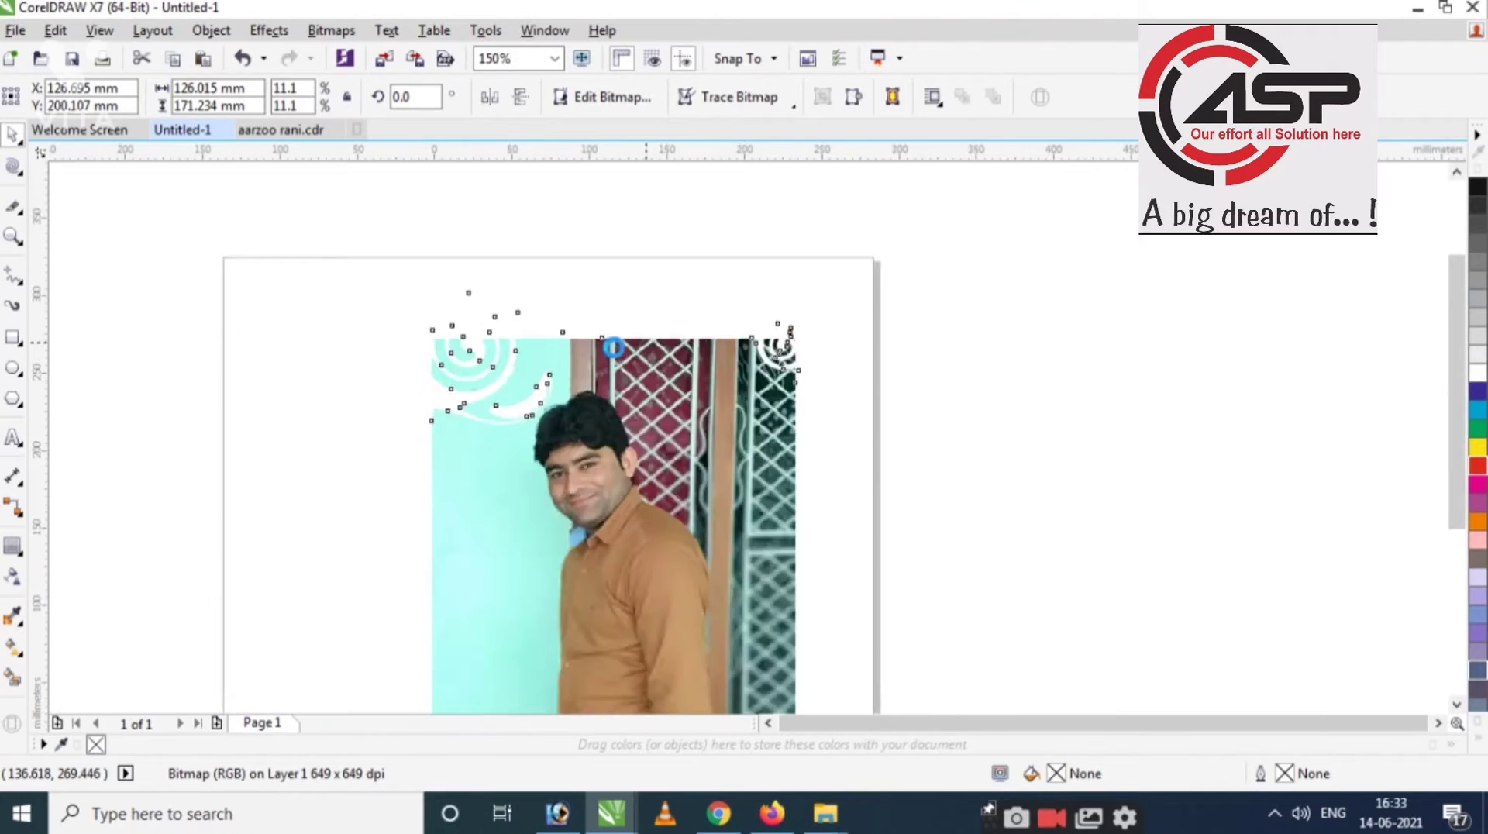
pyautogui.scroll(3, 813, 475)
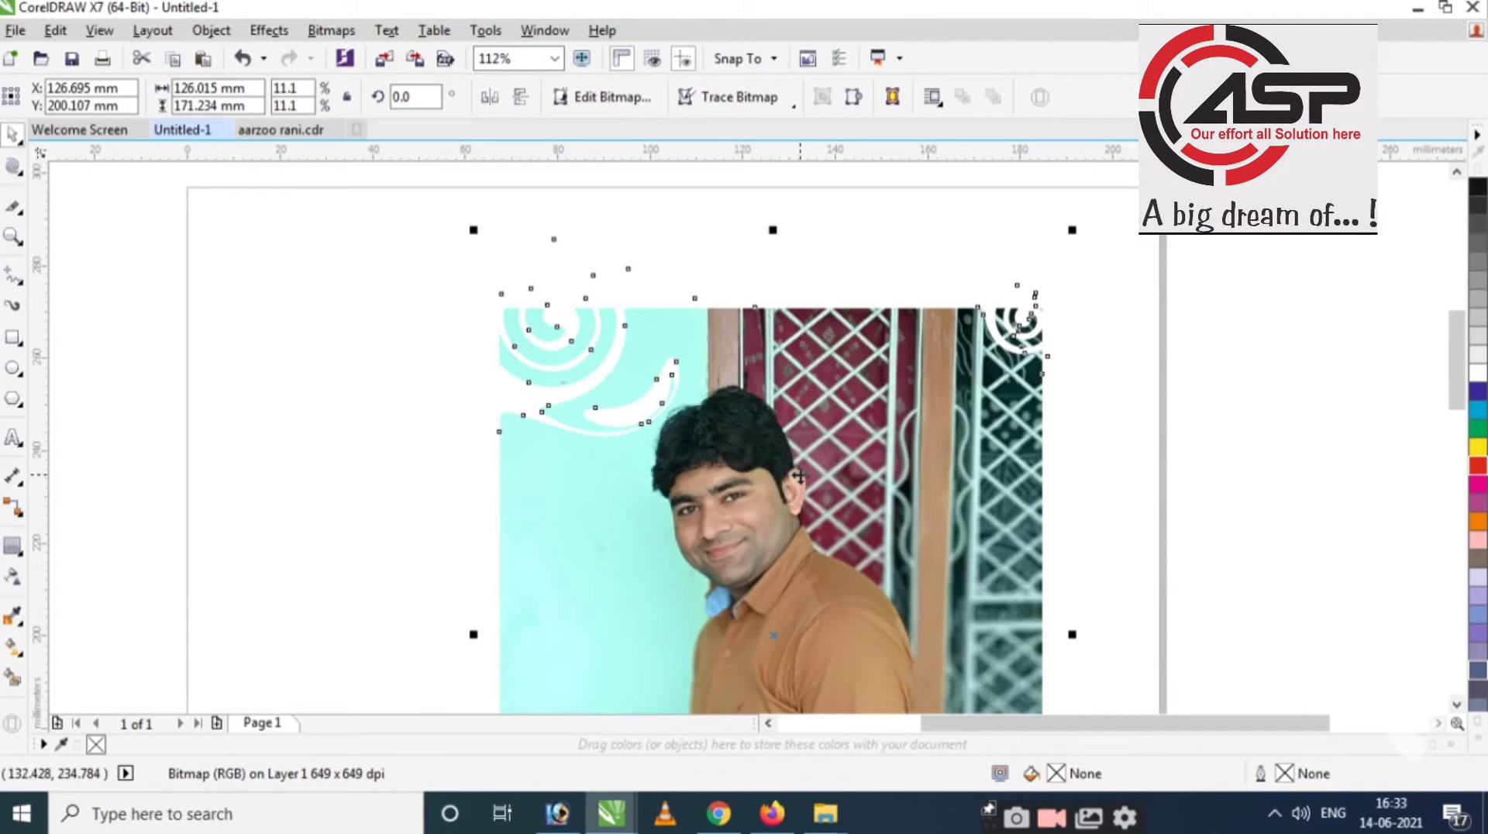
pyautogui.hotkey('ctrl', 'z')
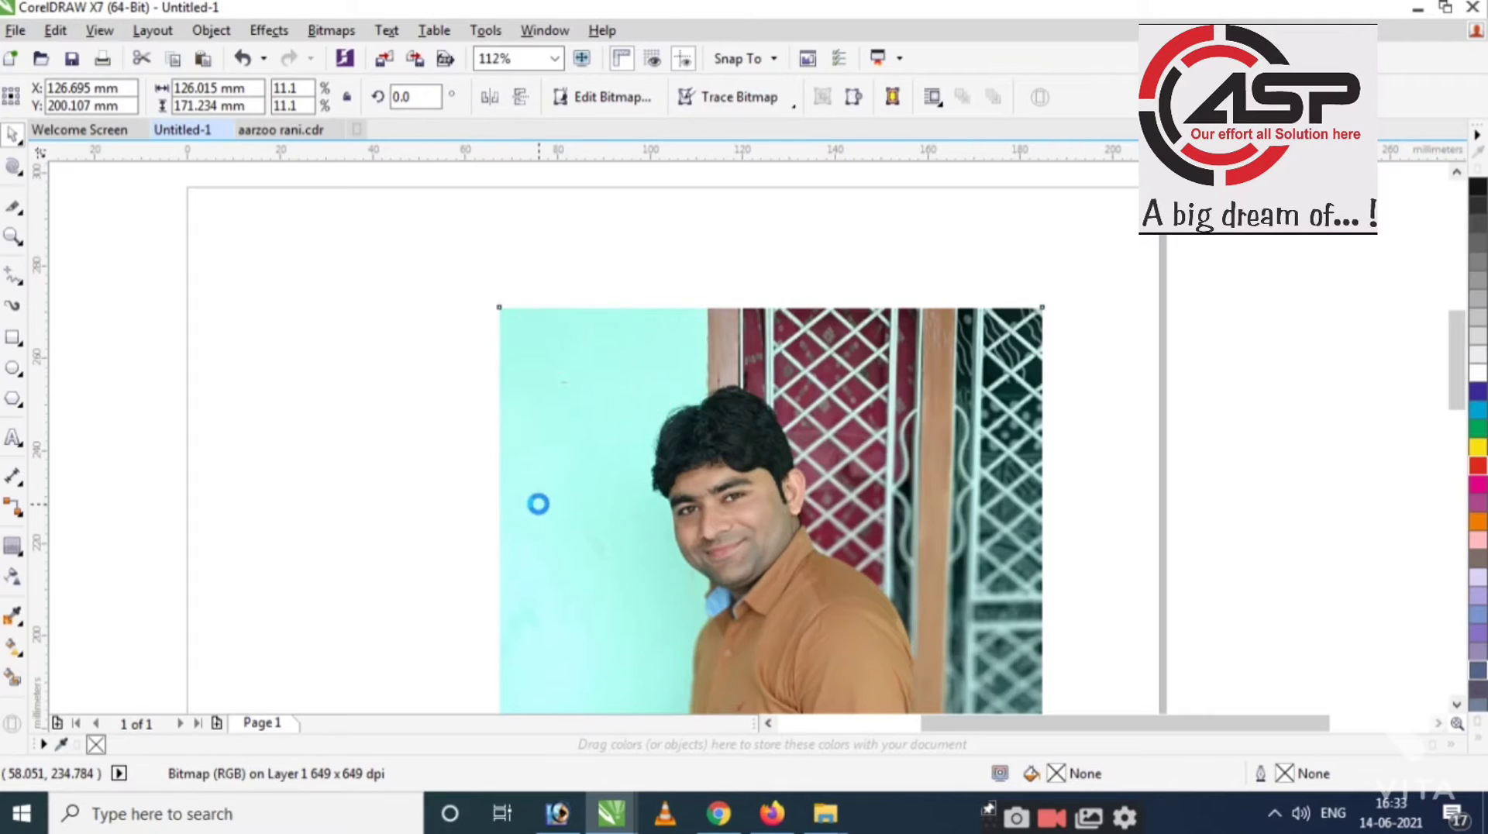
pyautogui.scroll(-4, 525, 434)
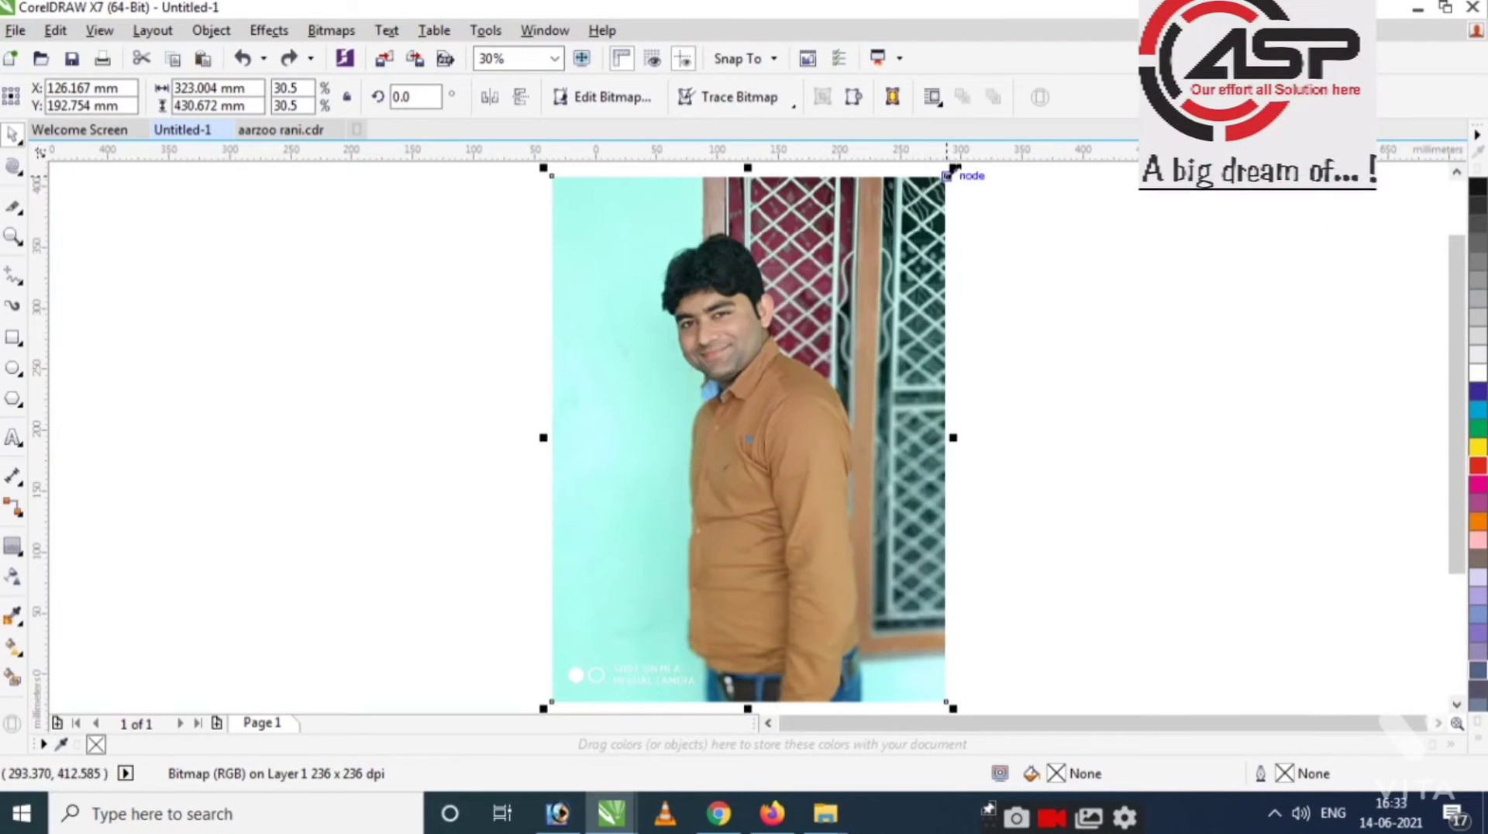
# Scale the photo to about 160.5 × 213.9 mm and pull its top-left corner inward with Attract.
pyautogui.moveTo(955, 171); pyautogui.dragTo(843, 360)
pyautogui.click(11, 169)
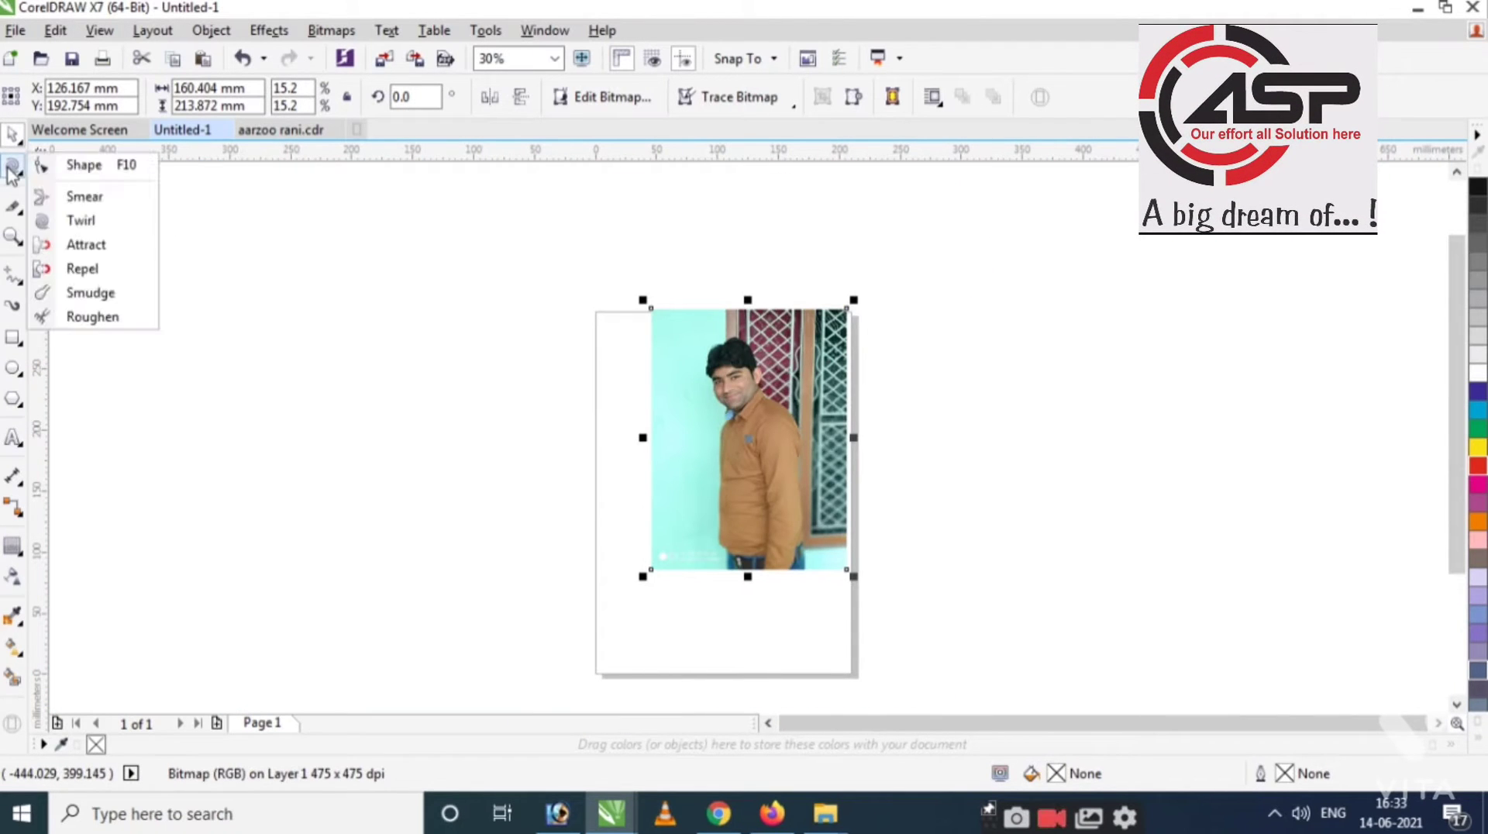
pyautogui.click(86, 244)
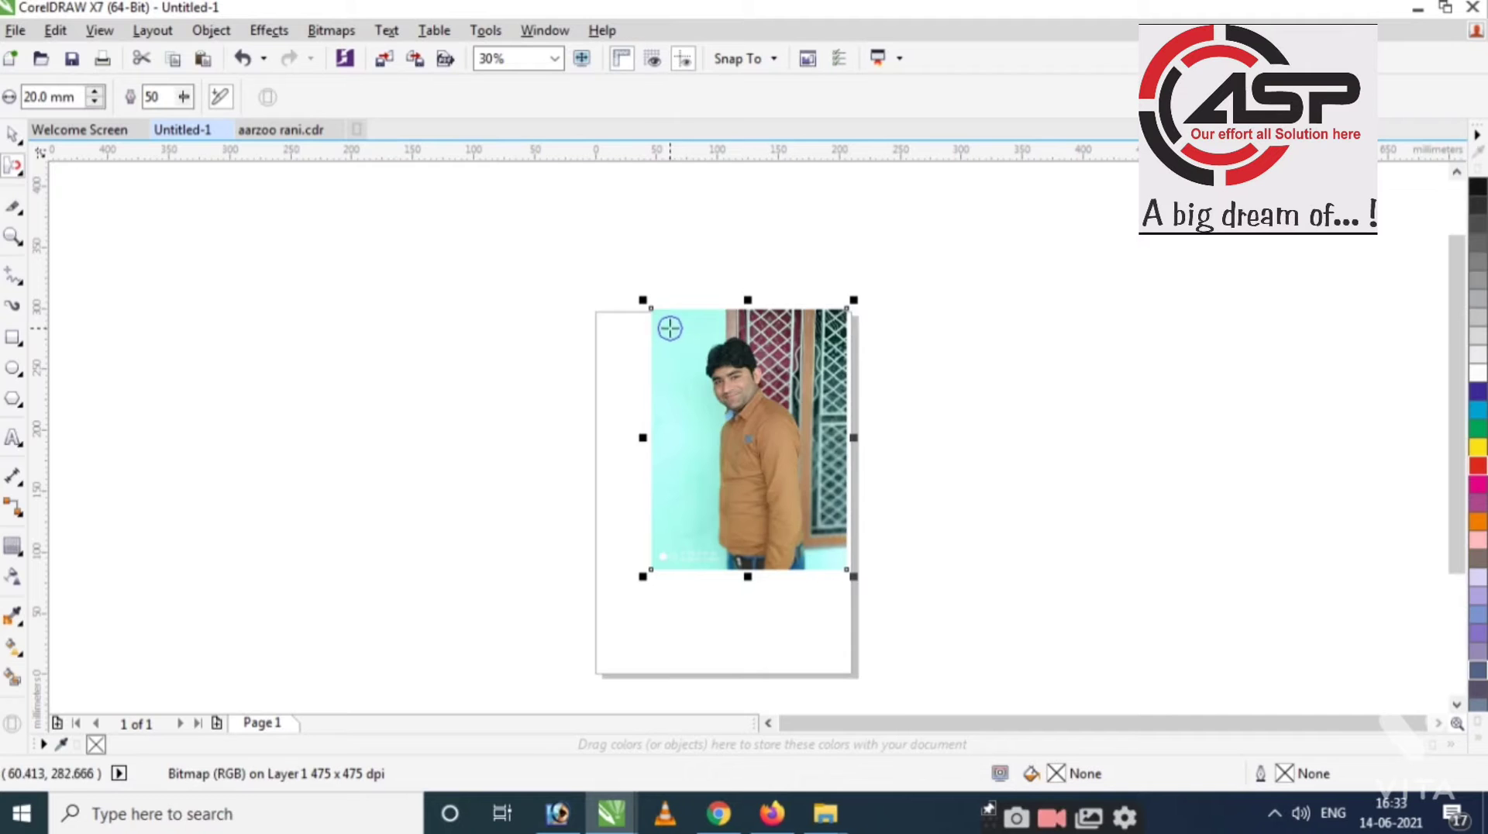
pyautogui.scroll(5, 664, 323)
pyautogui.moveTo(660, 333); pyautogui.dragTo(758, 419)
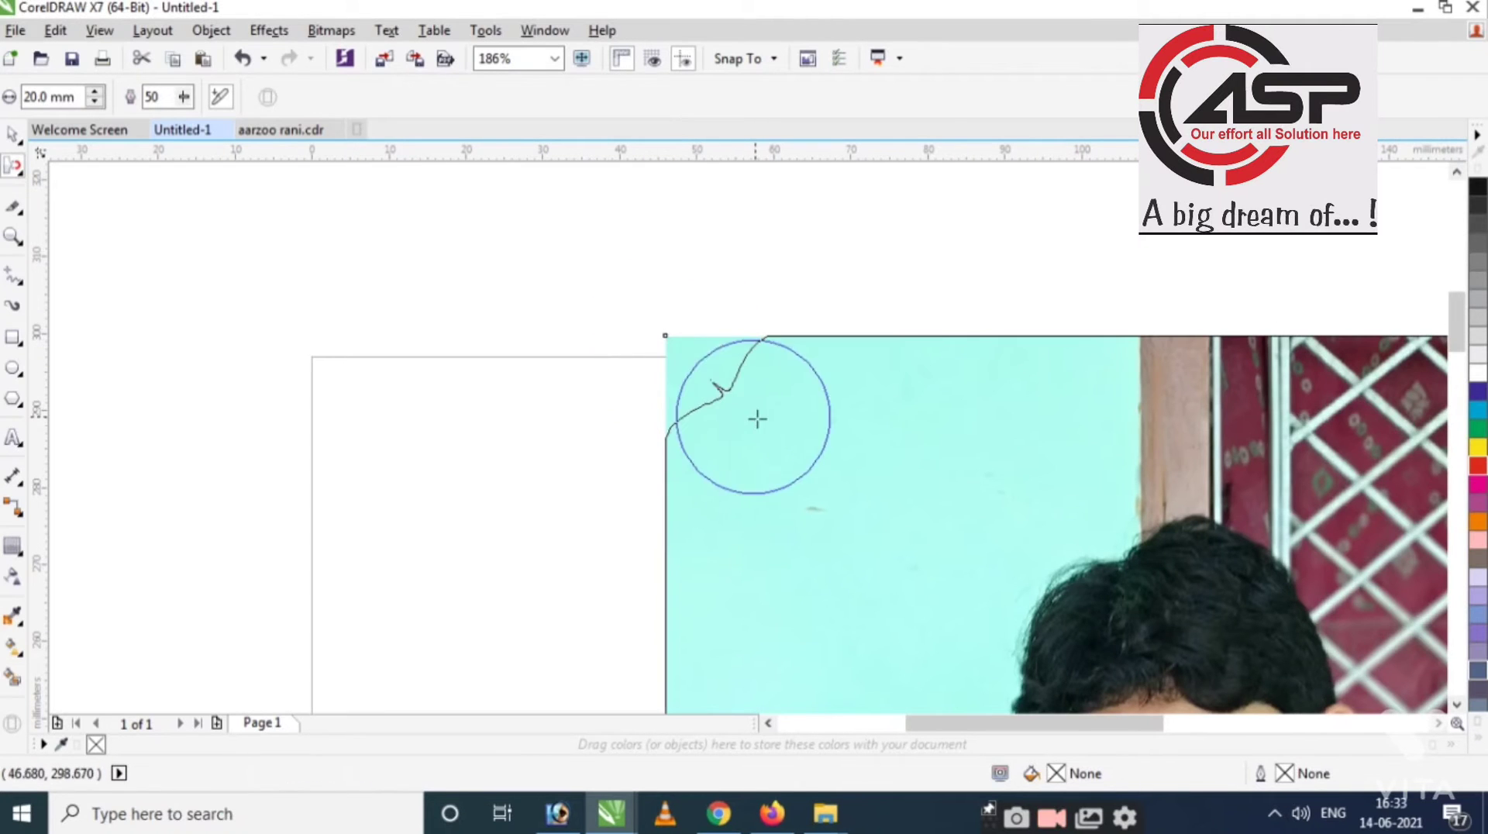
# Warp the photo's top-right corner and right edge with the Attract brush.
pyautogui.scroll(-2, 455, 322)
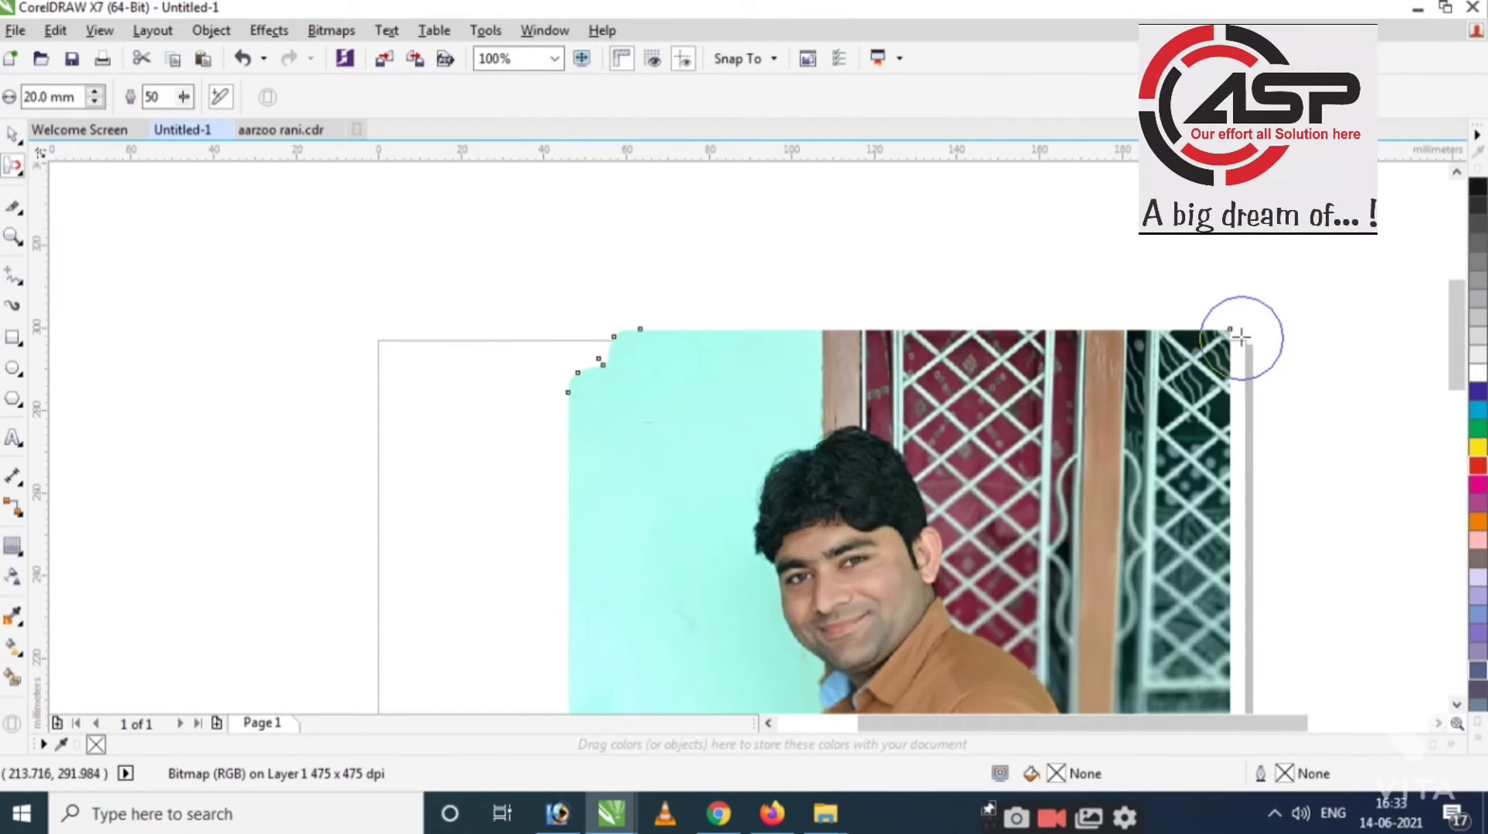
pyautogui.moveTo(1233, 335)
pyautogui.mouseDown()
pyautogui.moveTo(1170, 432)
pyautogui.moveTo(1232, 554)
pyautogui.mouseUp()
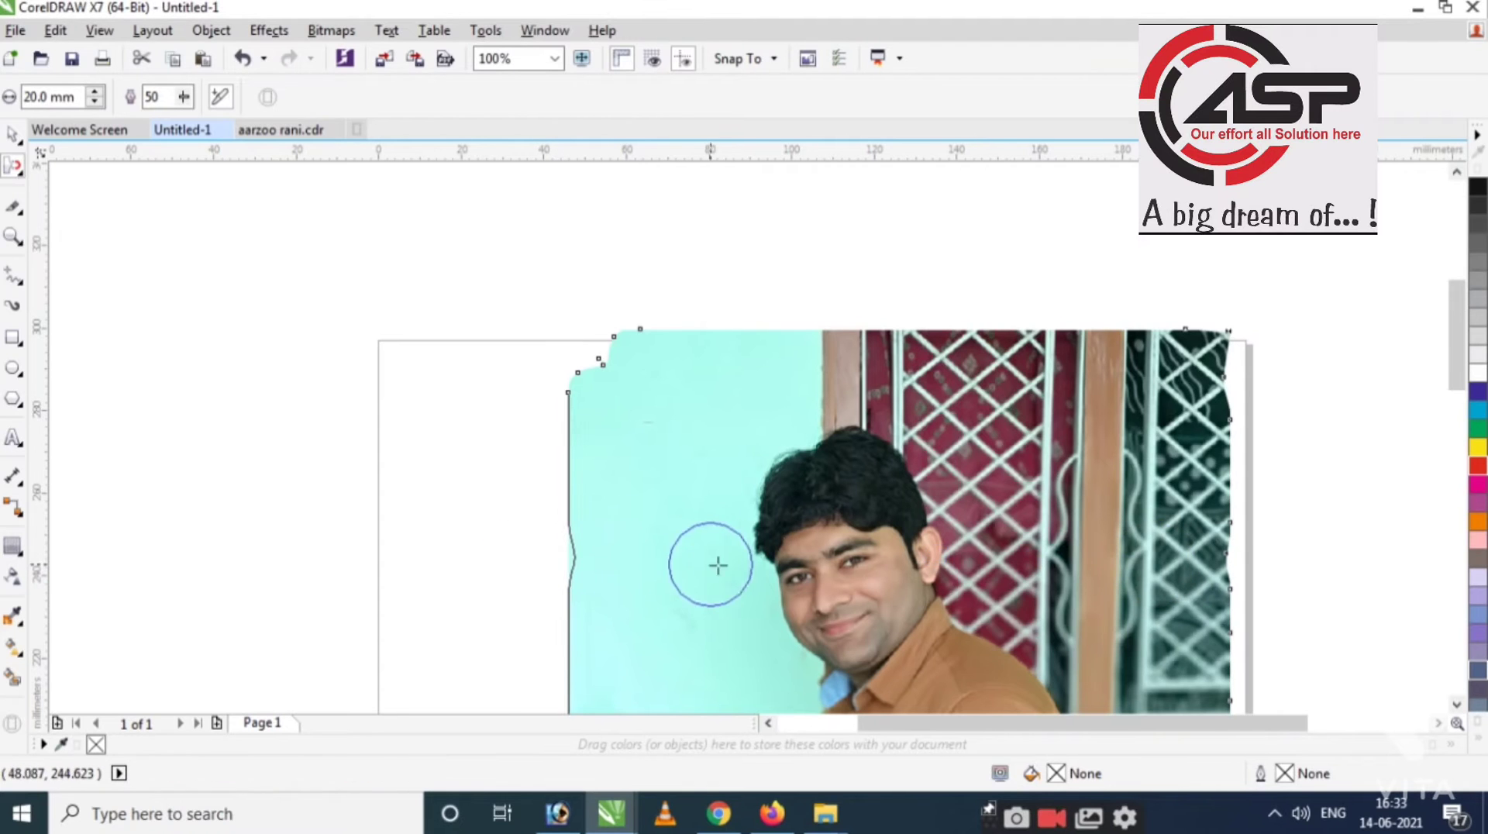
pyautogui.scroll(-2, 605, 413)
pyautogui.press('space')
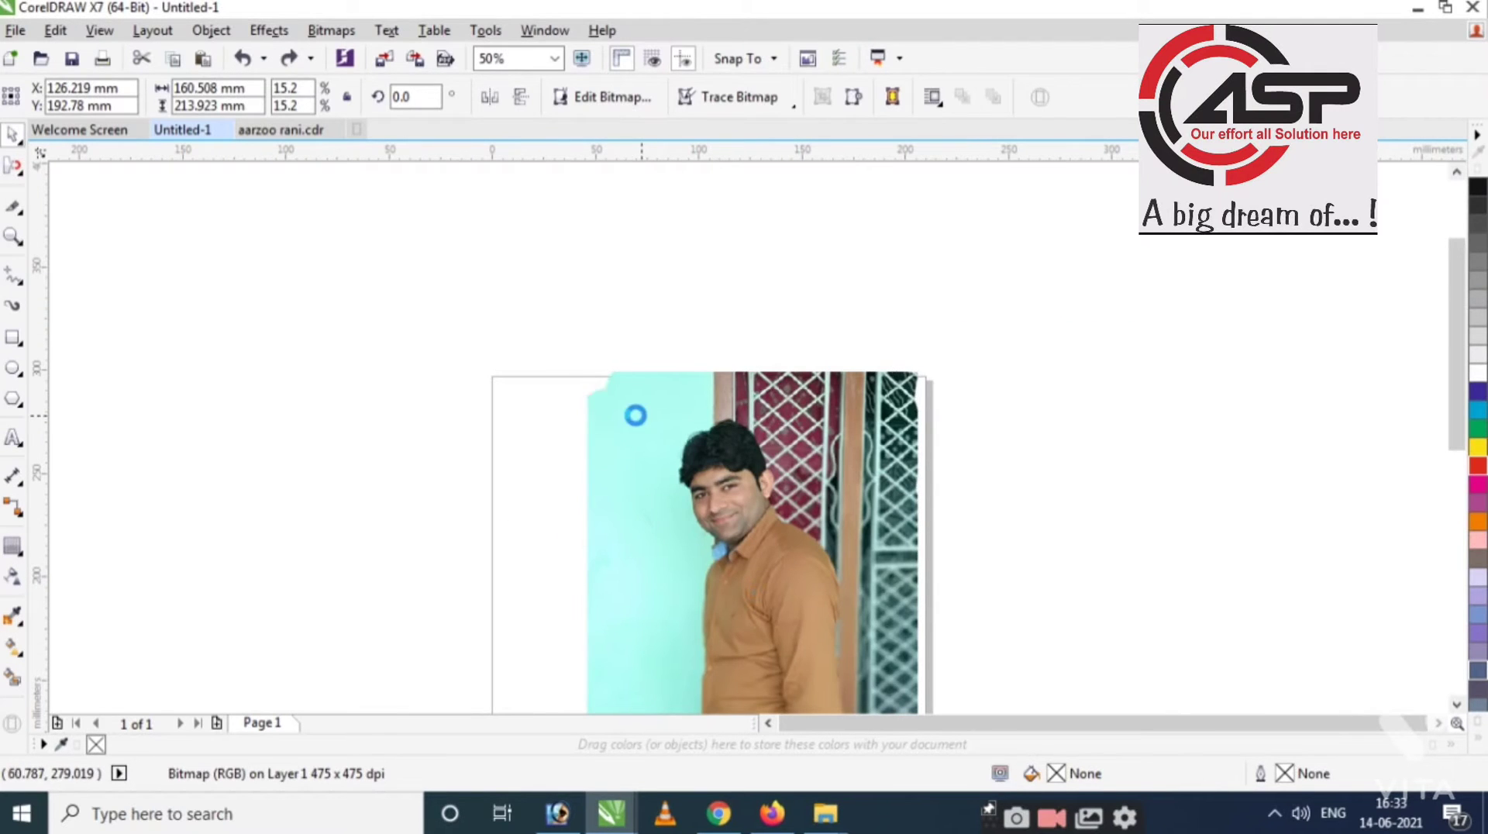
pyautogui.click(15, 167)
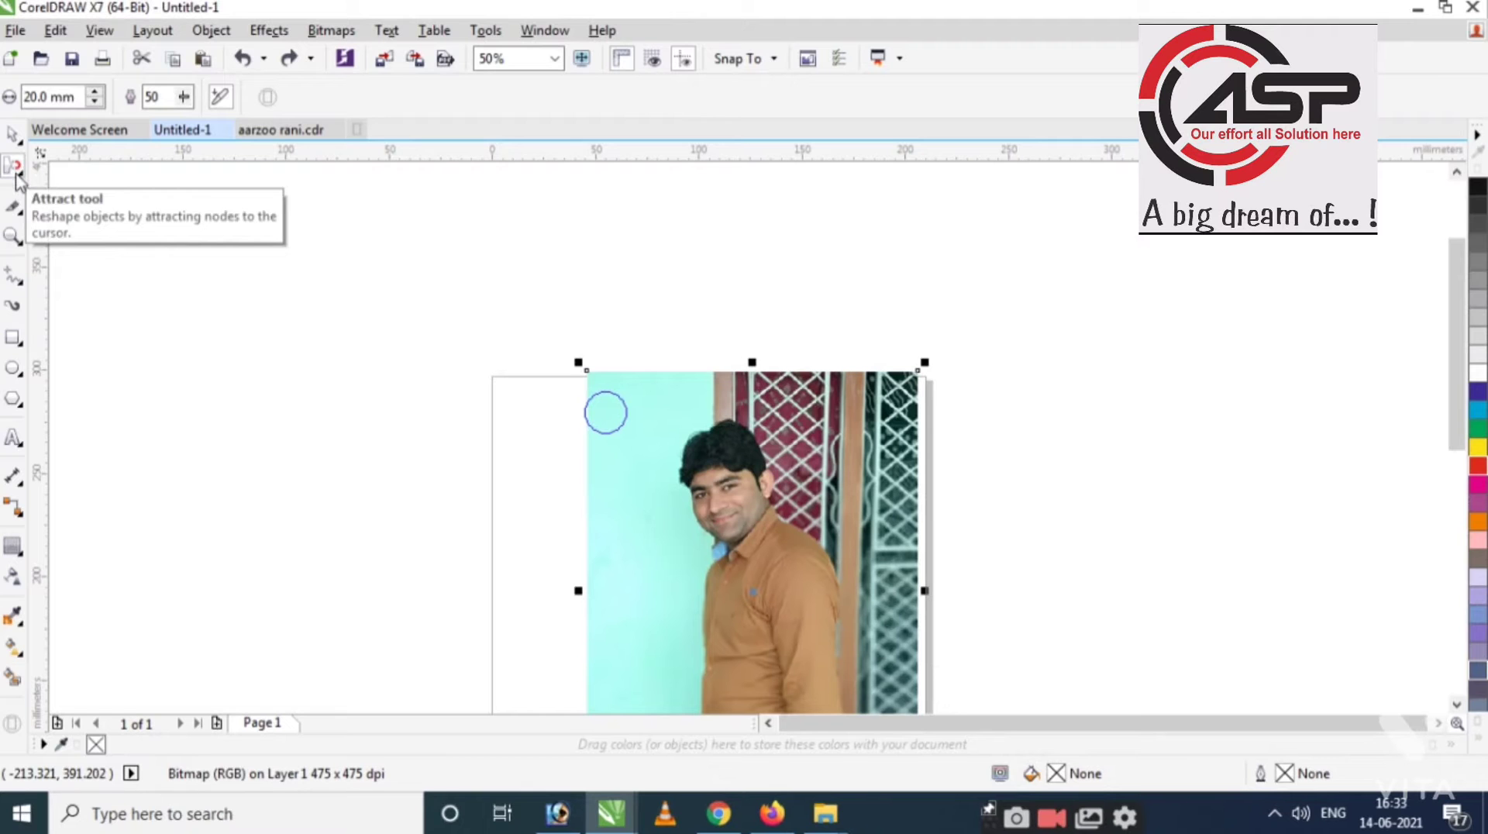
pyautogui.click(17, 179)
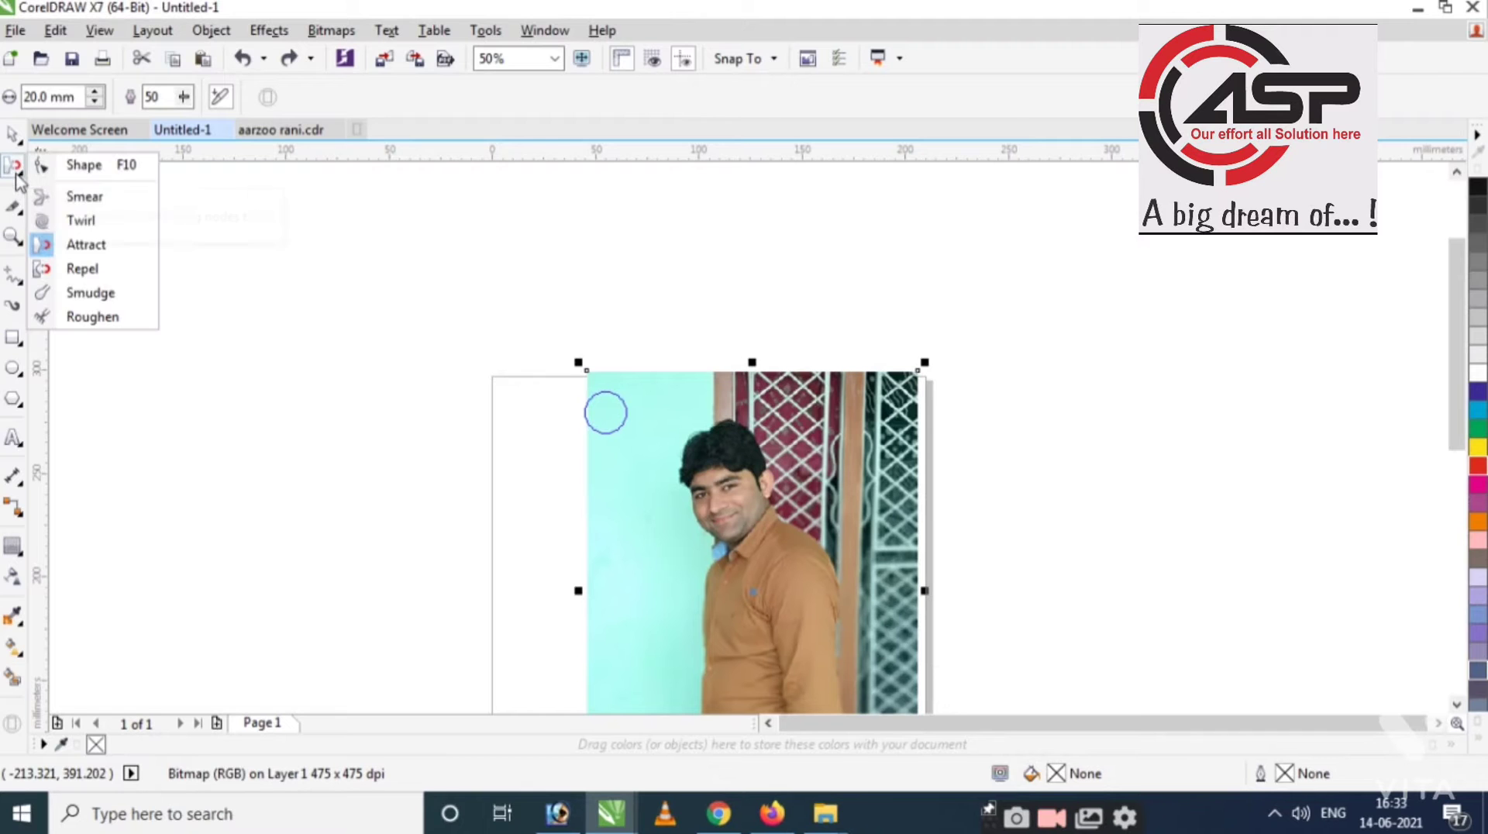
# Dent the photo's top-left corner and push out its top-right corner with the Repel brush.
pyautogui.click(76, 273)
pyautogui.scroll(2, 635, 351)
pyautogui.moveTo(505, 394)
pyautogui.mouseDown()
pyautogui.moveTo(482, 373)
pyautogui.moveTo(620, 489)
pyautogui.mouseUp()
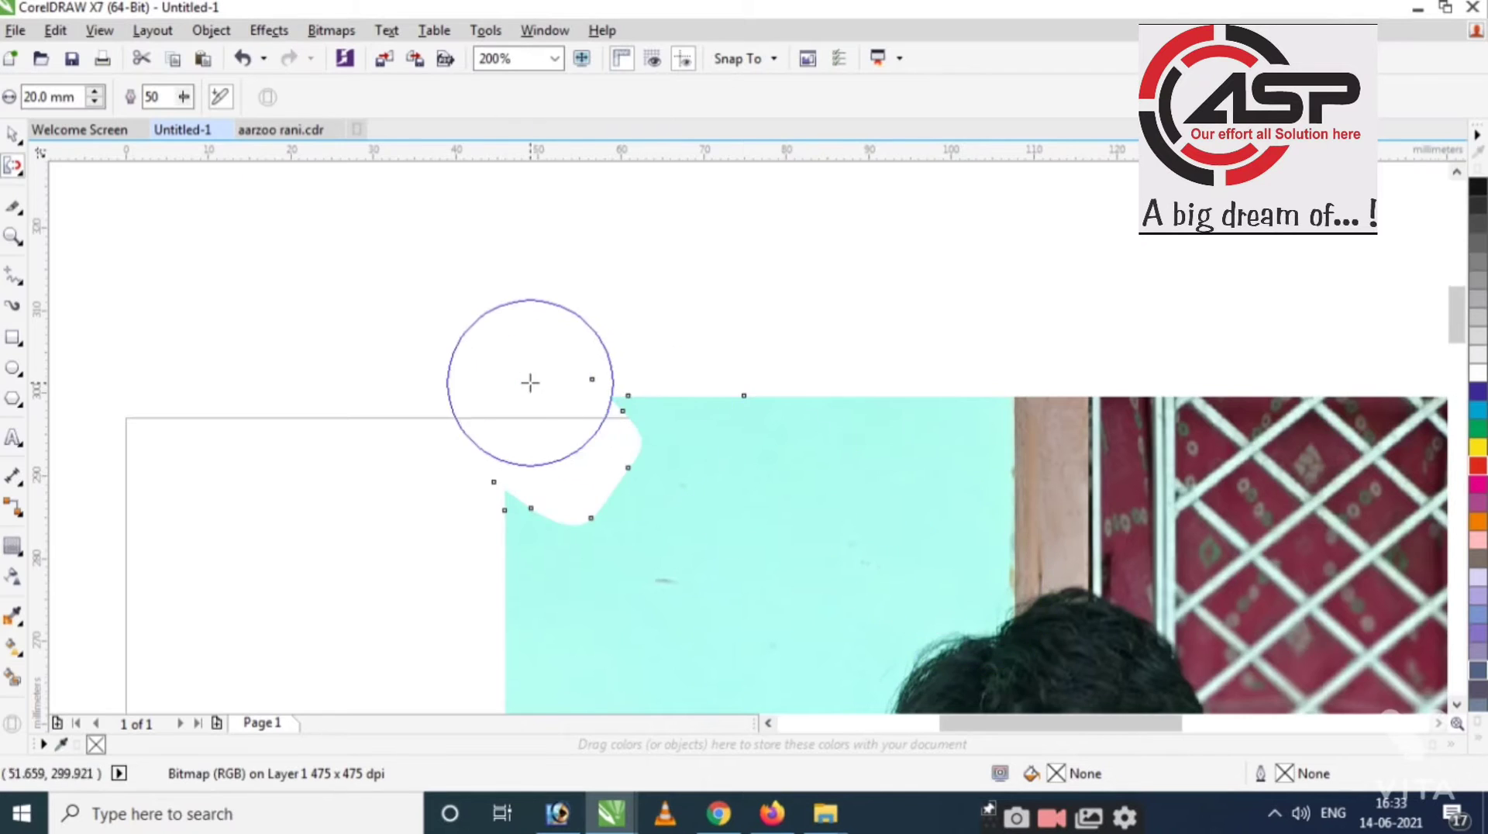
pyautogui.scroll(-2, 530, 382)
pyautogui.scroll(1, 1073, 370)
pyautogui.moveTo(1009, 373)
pyautogui.mouseDown()
pyautogui.moveTo(963, 365)
pyautogui.moveTo(897, 462)
pyautogui.moveTo(989, 409)
pyautogui.mouseUp()
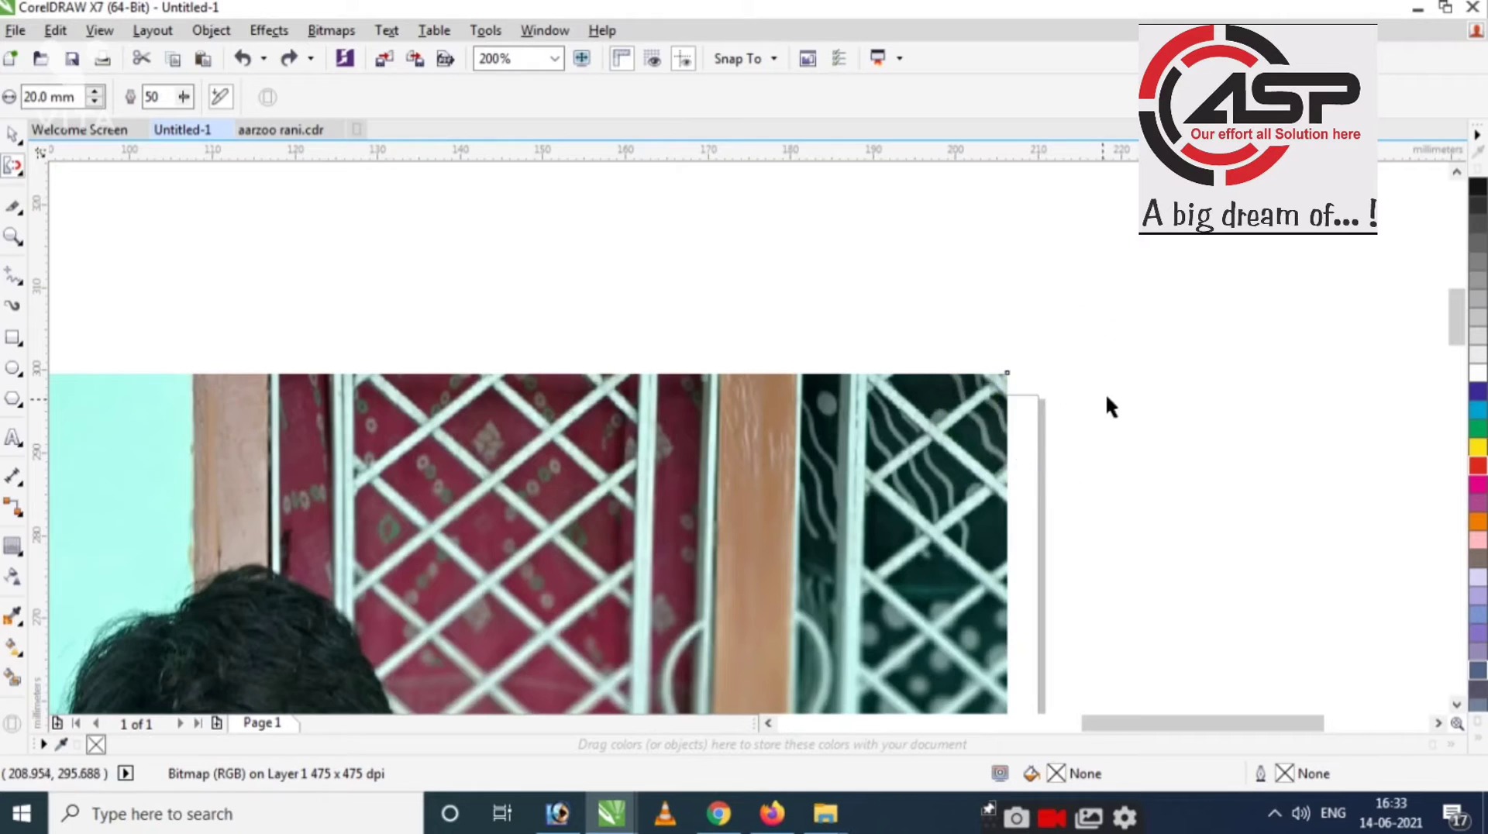
# Undo the last repel stroke, reselect the photo and delete it from the page.
pyautogui.scroll(-1, 1106, 400)
pyautogui.hotkey('ctrl', 'z')
pyautogui.scroll(-2, 1064, 391)
pyautogui.press('space')
pyautogui.scroll(2, 710, 428)
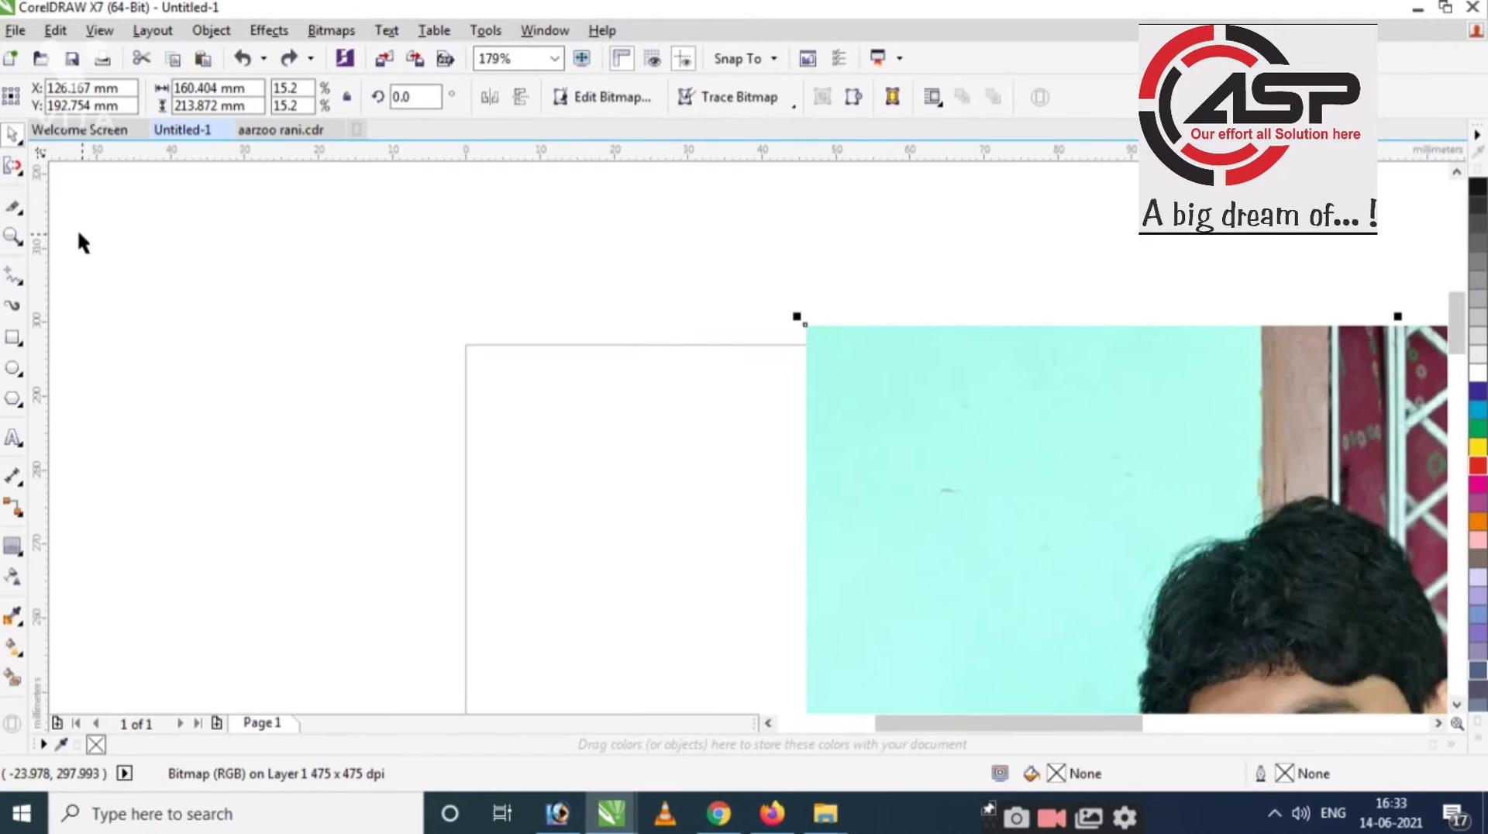
pyautogui.click(18, 176)
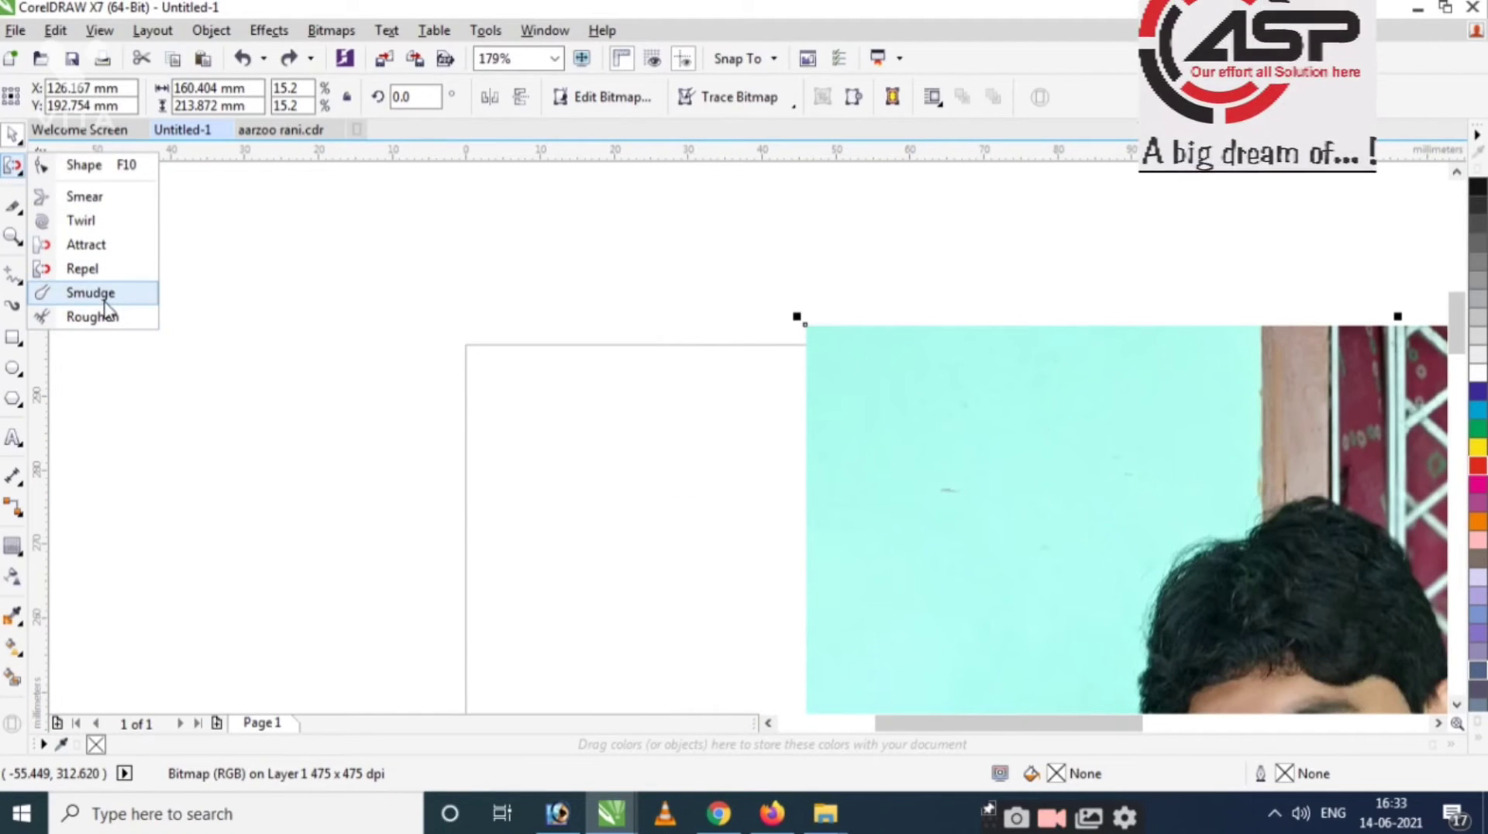
pyautogui.scroll(-3, 566, 366)
pyautogui.press('Delete')
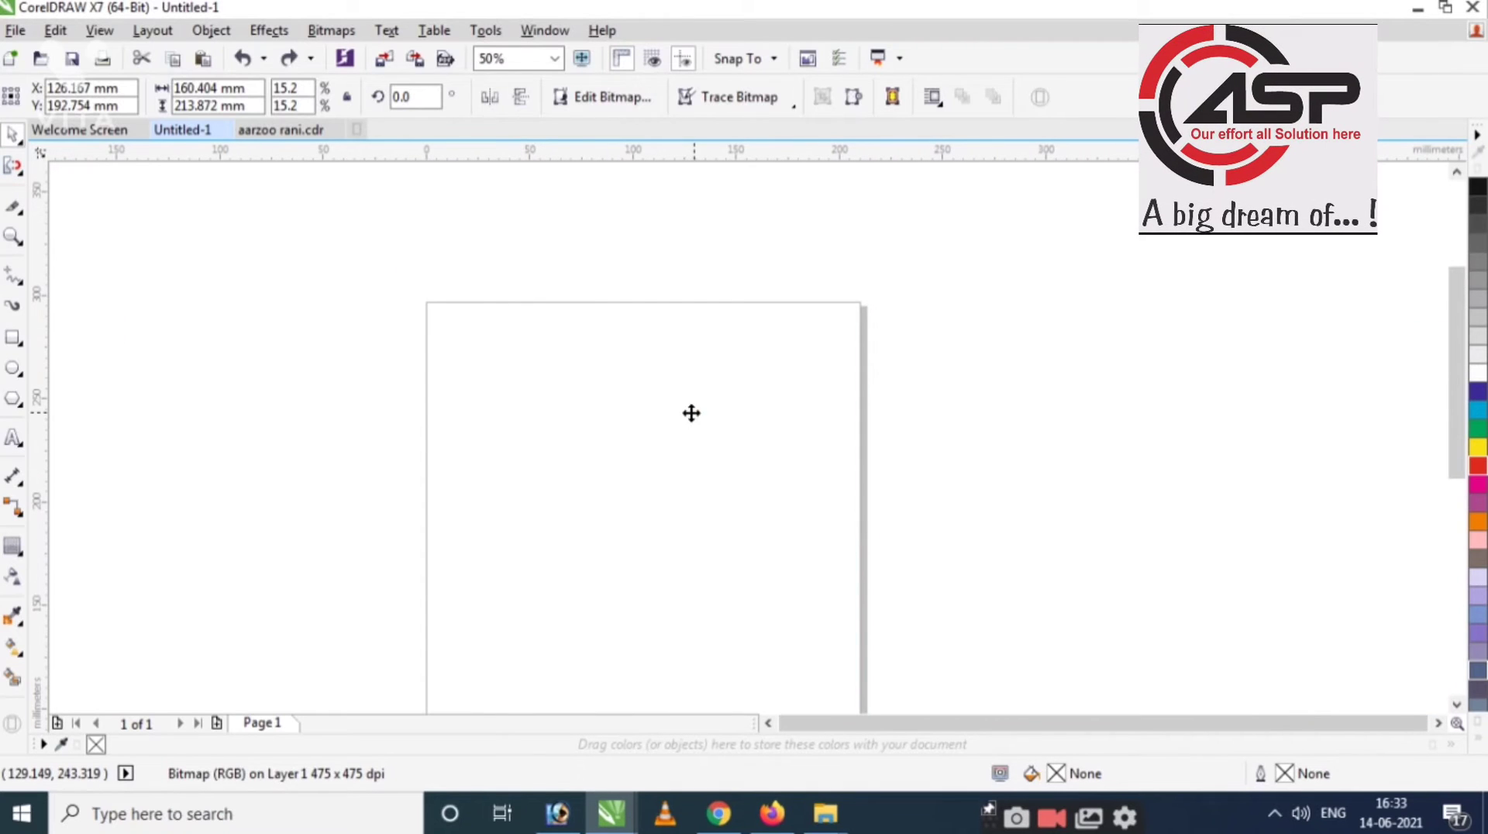
# Type the word Rakesh on the page and enlarge it to about 83 pt.
pyautogui.press('F8')
pyautogui.scroll(2, 588, 520)
pyautogui.click(587, 520)
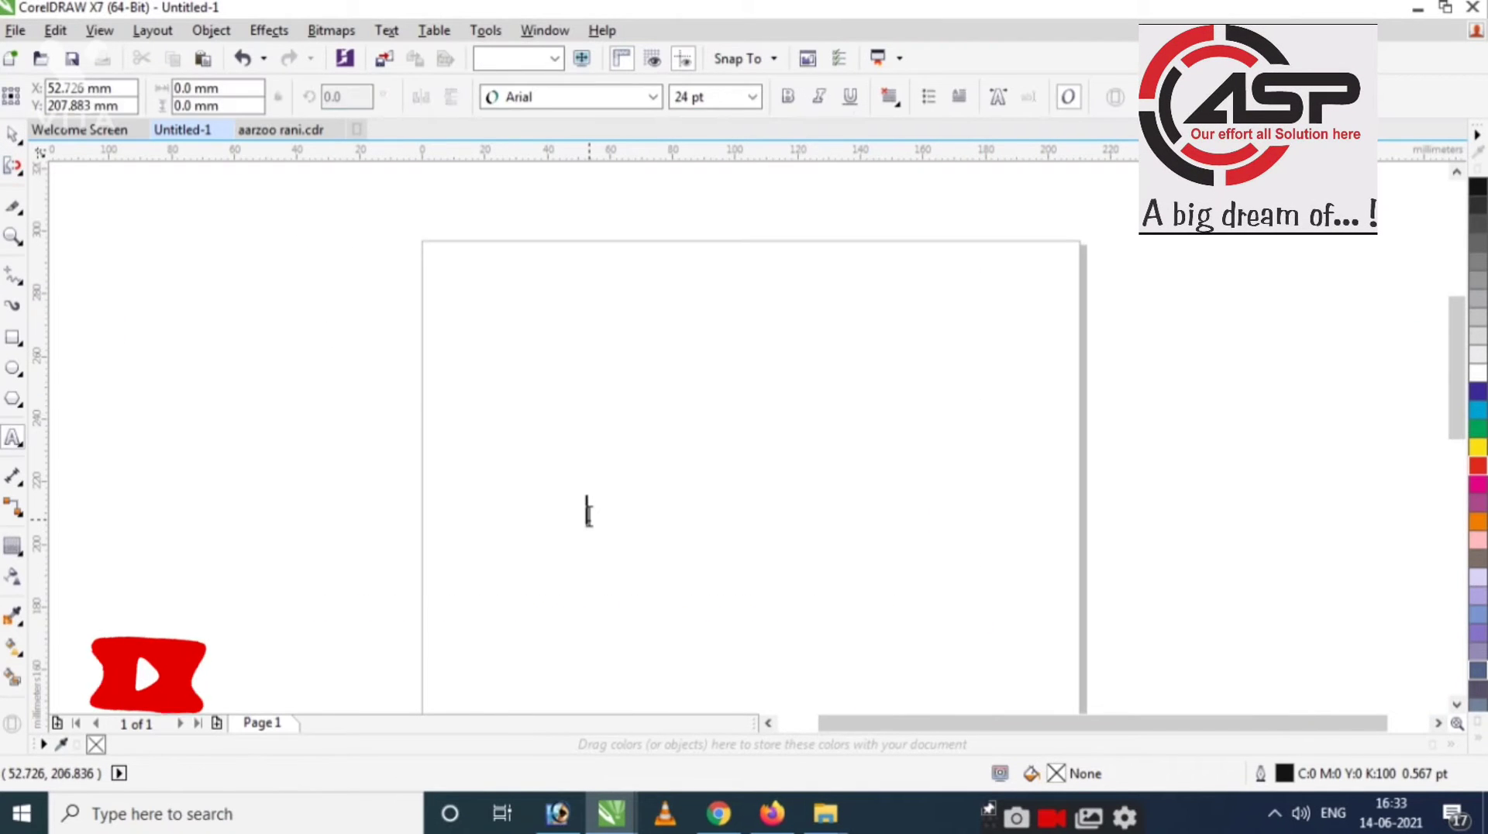
pyautogui.write('Rakesh')
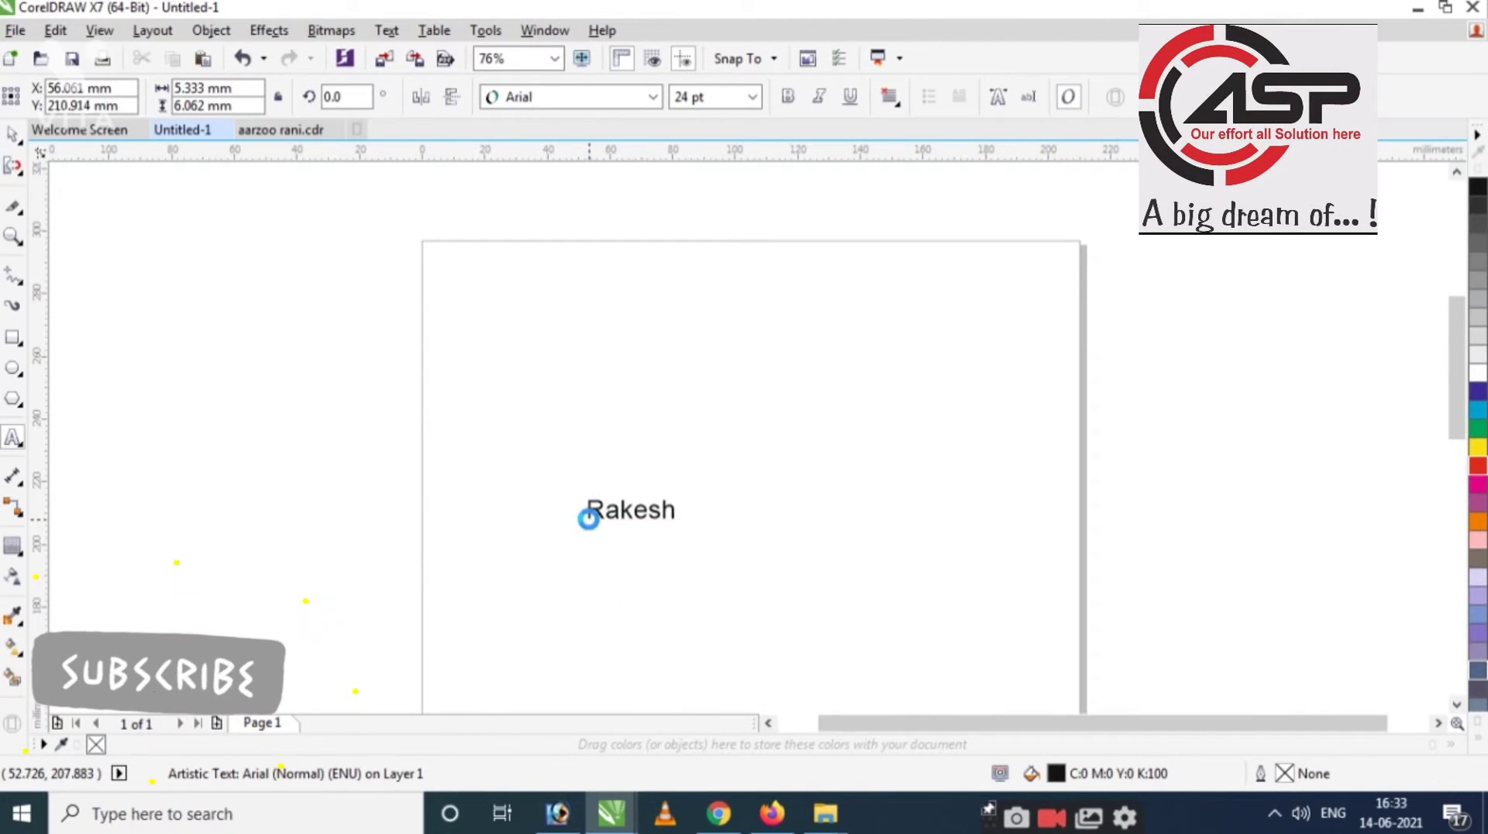
pyautogui.hotkey('ctrl', 'space')
pyautogui.moveTo(684, 488); pyautogui.dragTo(893, 440)
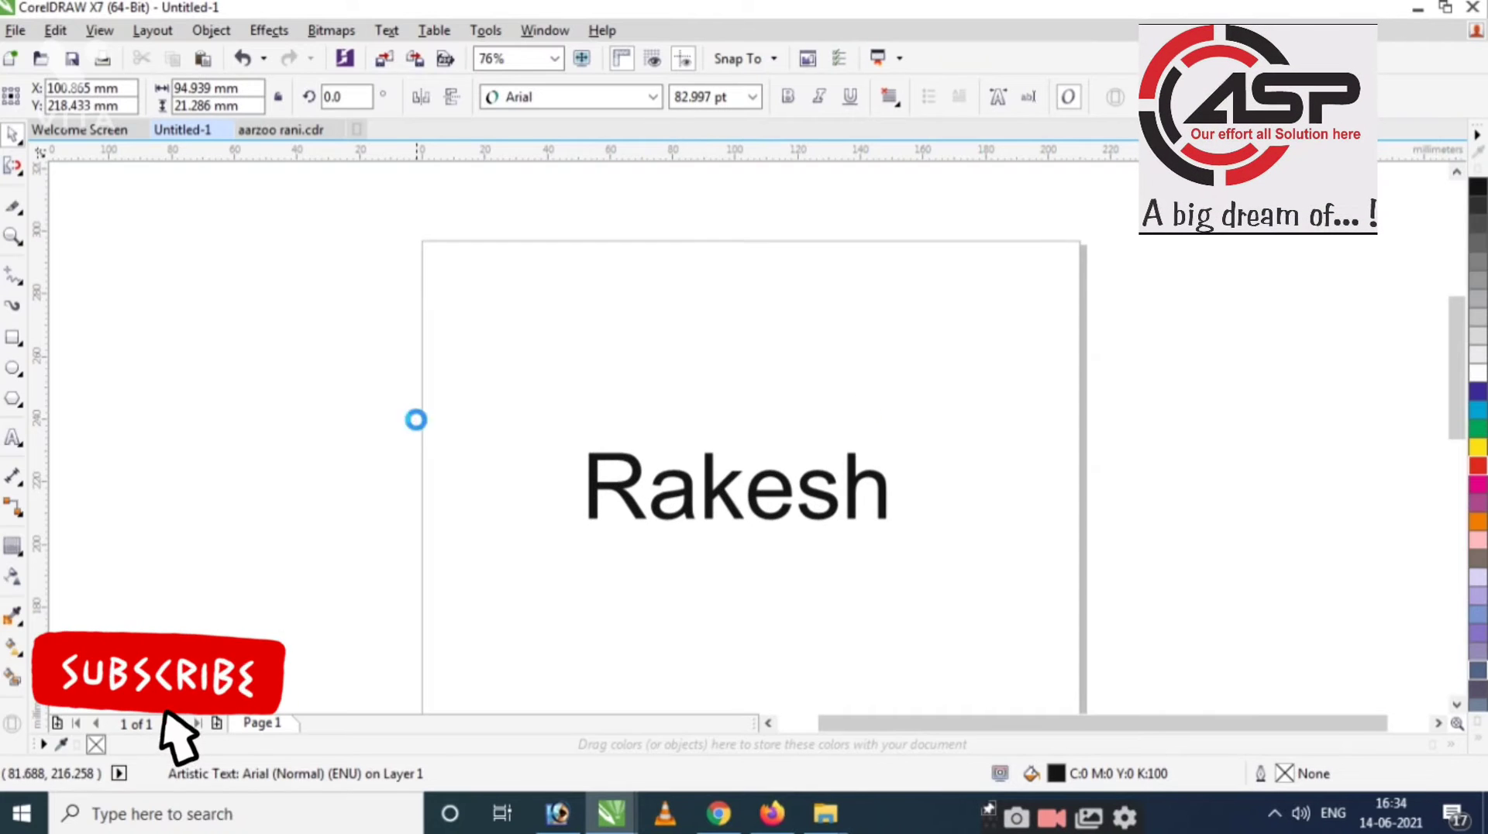
pyautogui.scroll(4, 763, 526)
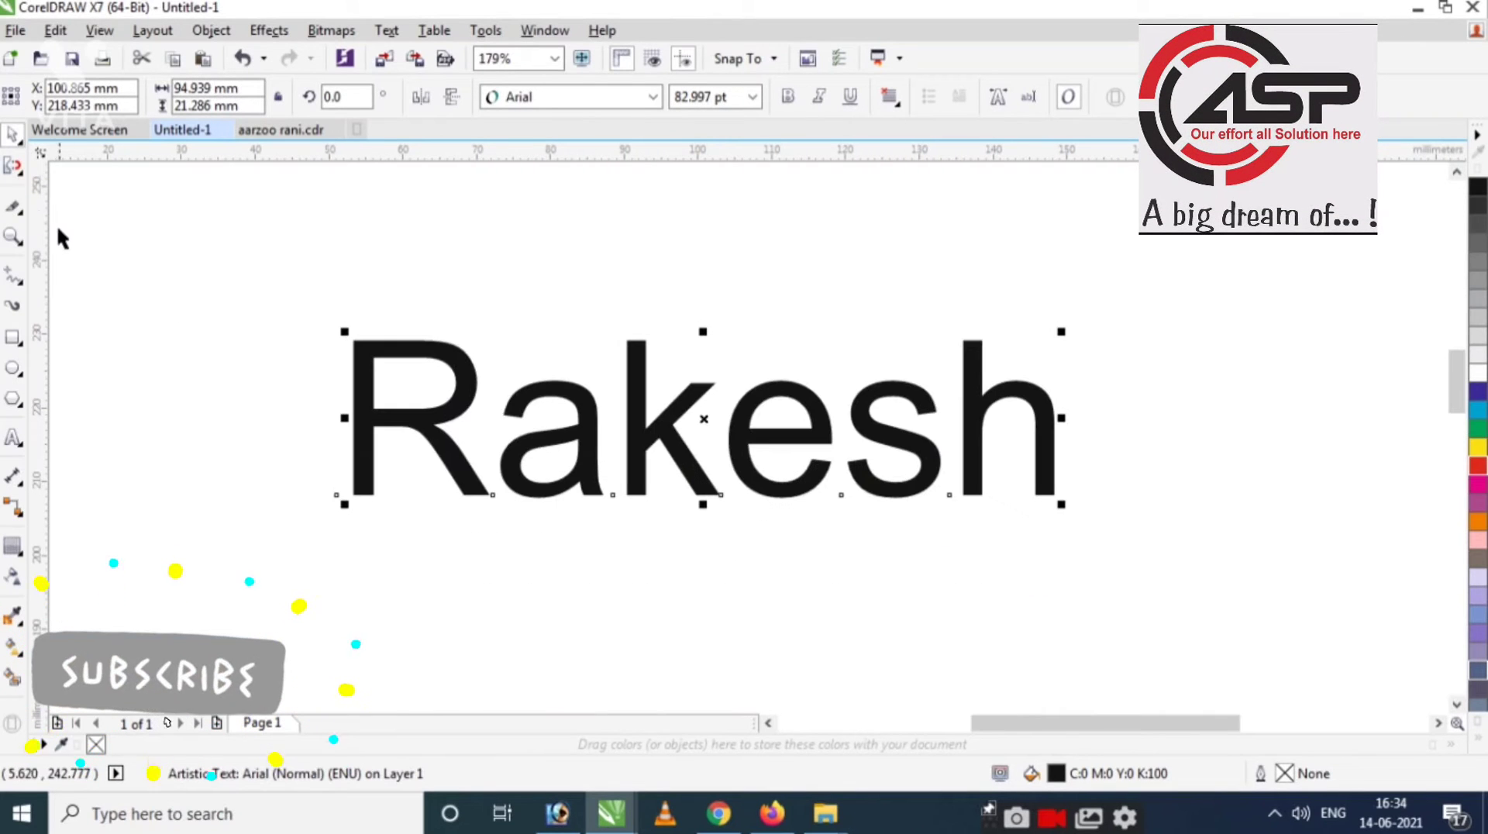
# With the Smudge brush, pull streaks out of the k at the top and mid-height.
pyautogui.click(24, 172)
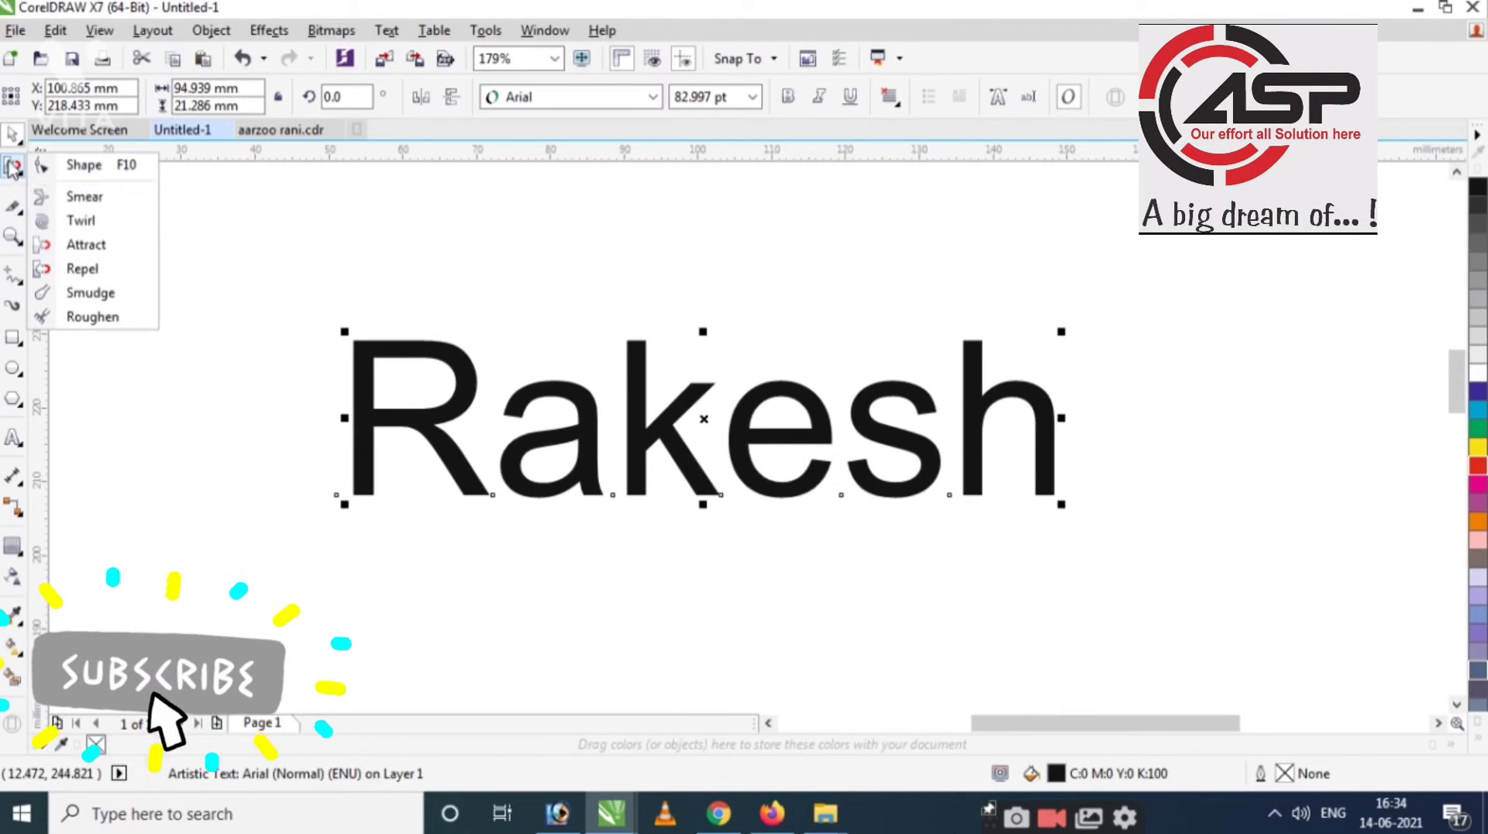
pyautogui.click(92, 293)
pyautogui.click(336, 369)
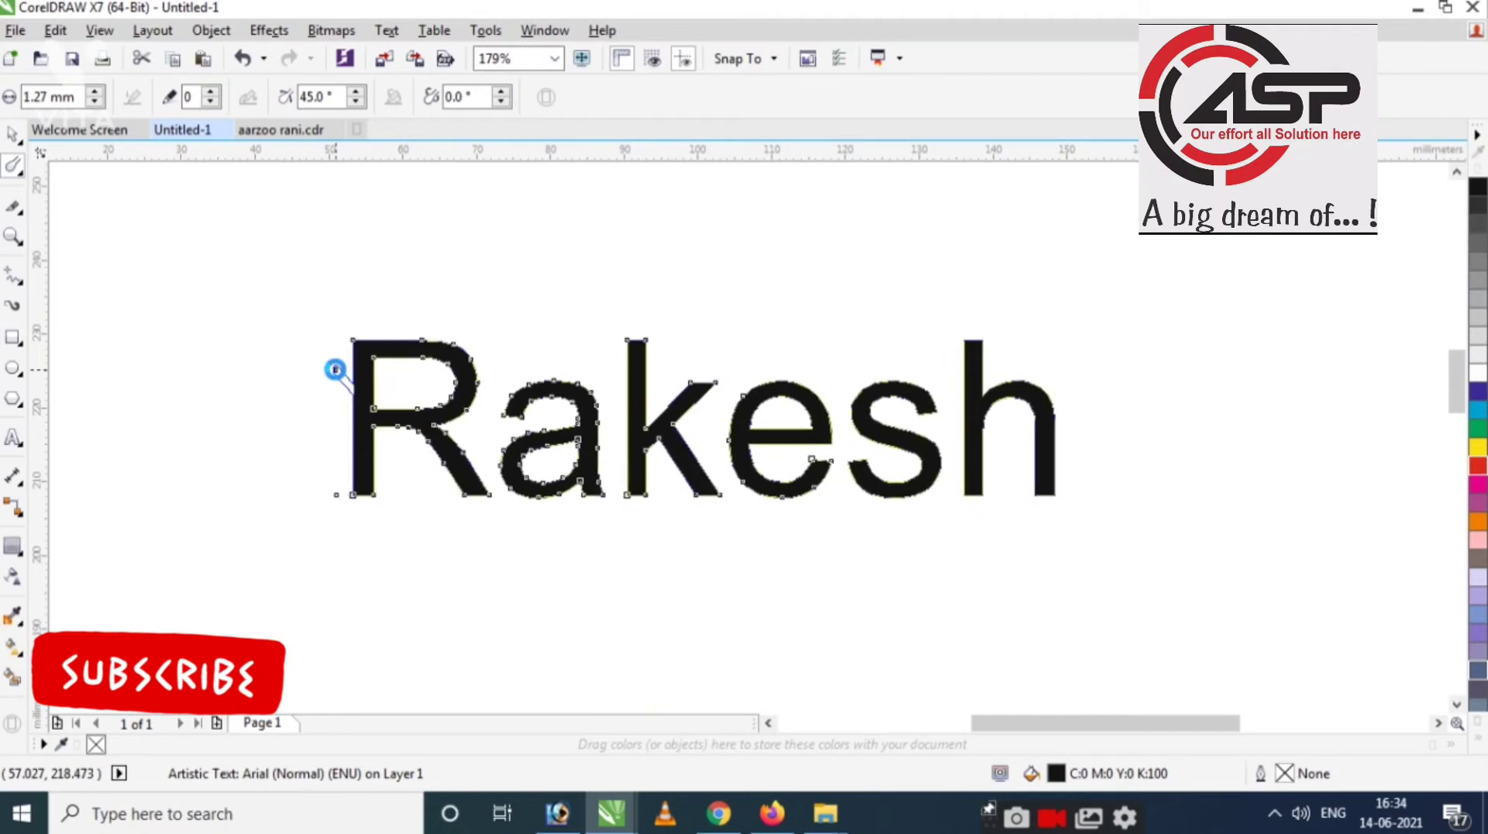
pyautogui.scroll(7, 495, 356)
pyautogui.moveTo(1197, 305)
pyautogui.mouseDown()
pyautogui.moveTo(997, 259)
pyautogui.moveTo(768, 247)
pyautogui.mouseUp()
pyautogui.moveTo(1117, 364)
pyautogui.mouseDown()
pyautogui.moveTo(1052, 394)
pyautogui.moveTo(775, 380)
pyautogui.mouseUp()
pyautogui.scroll(-3, 1019, 400)
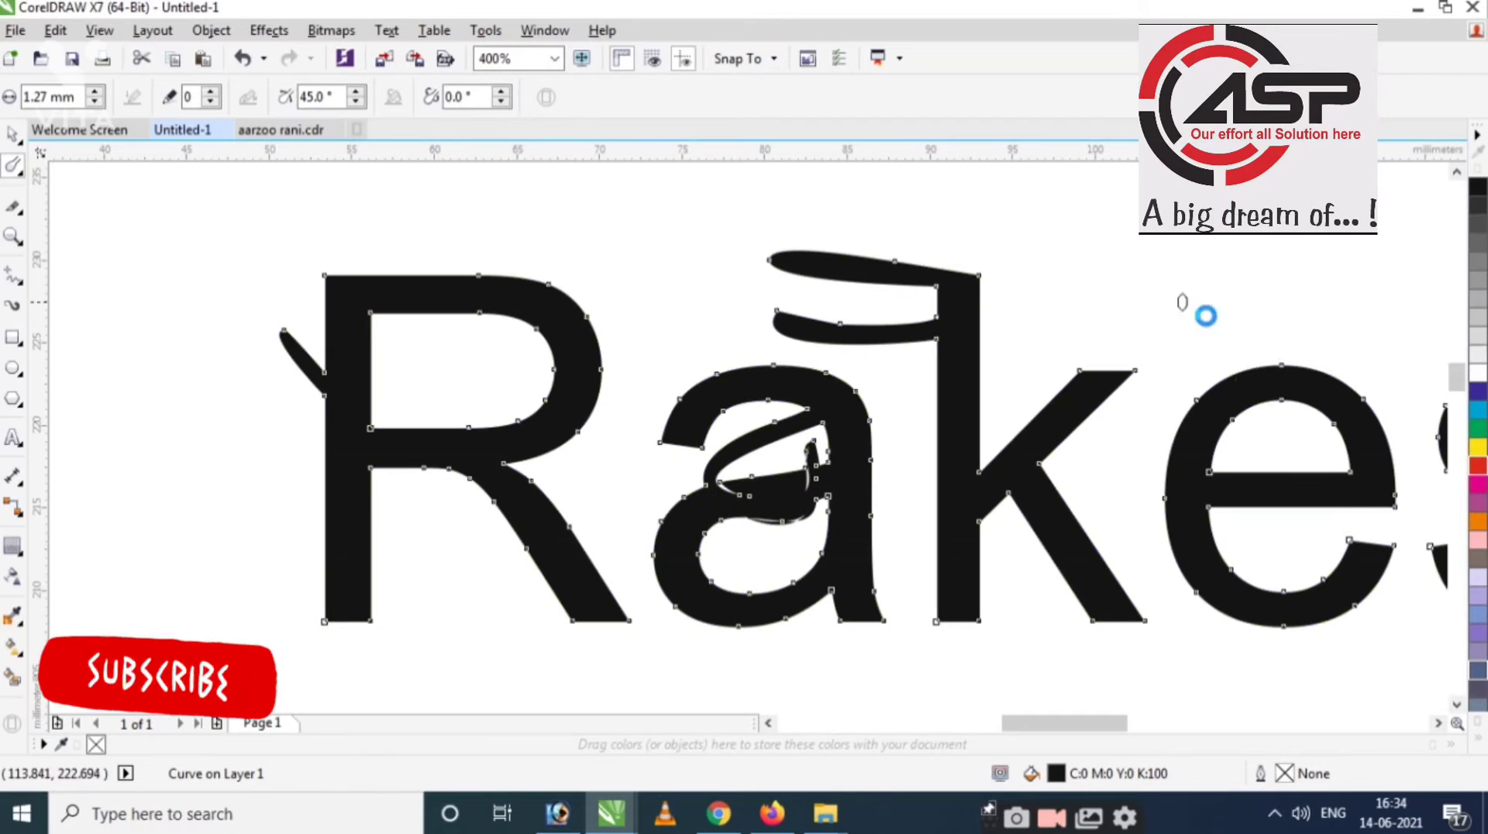
pyautogui.scroll(-2, 1005, 450)
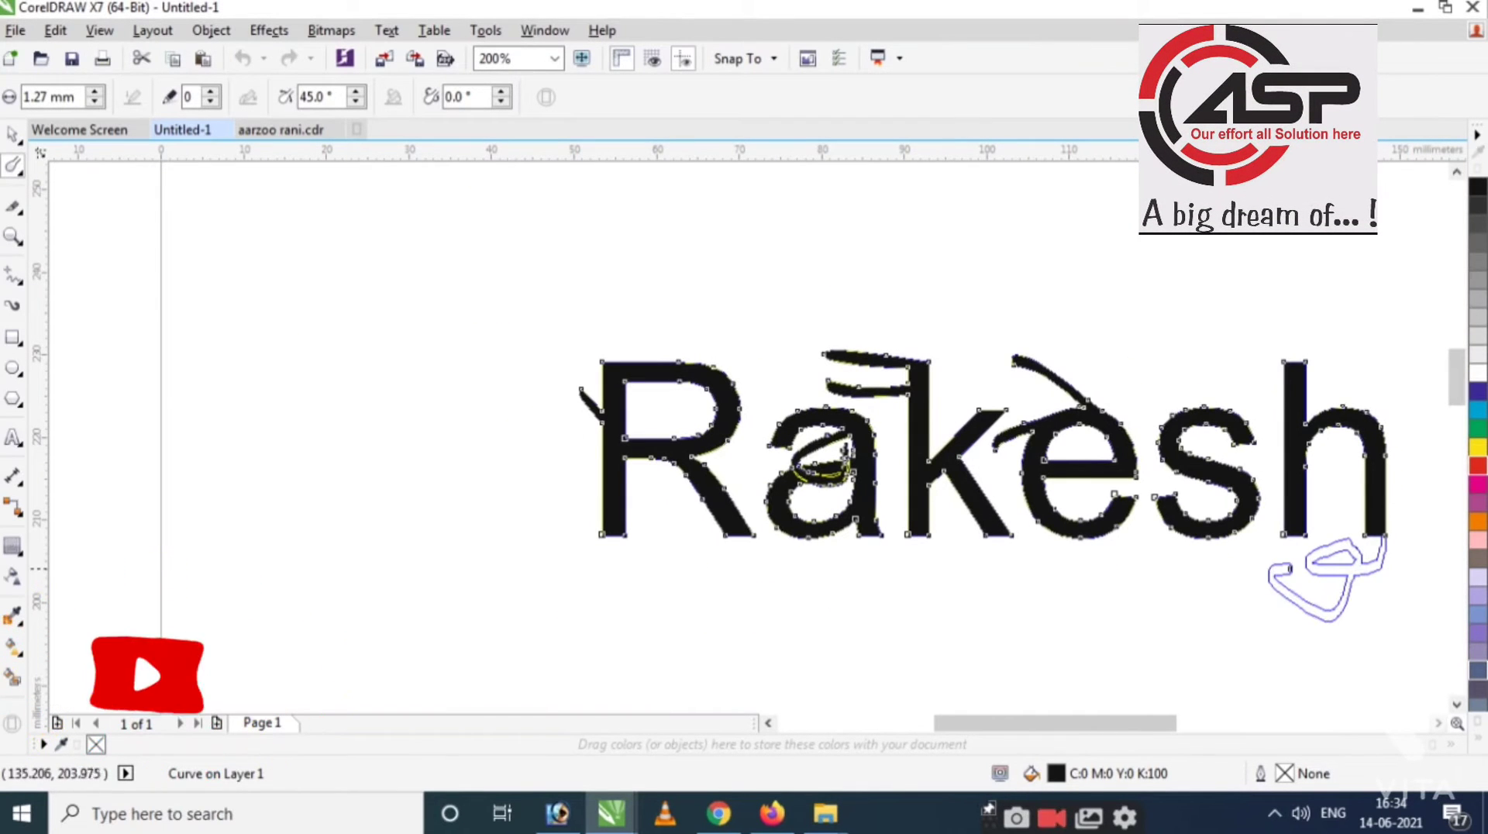
pyautogui.scroll(-2, 888, 510)
pyautogui.press('space')
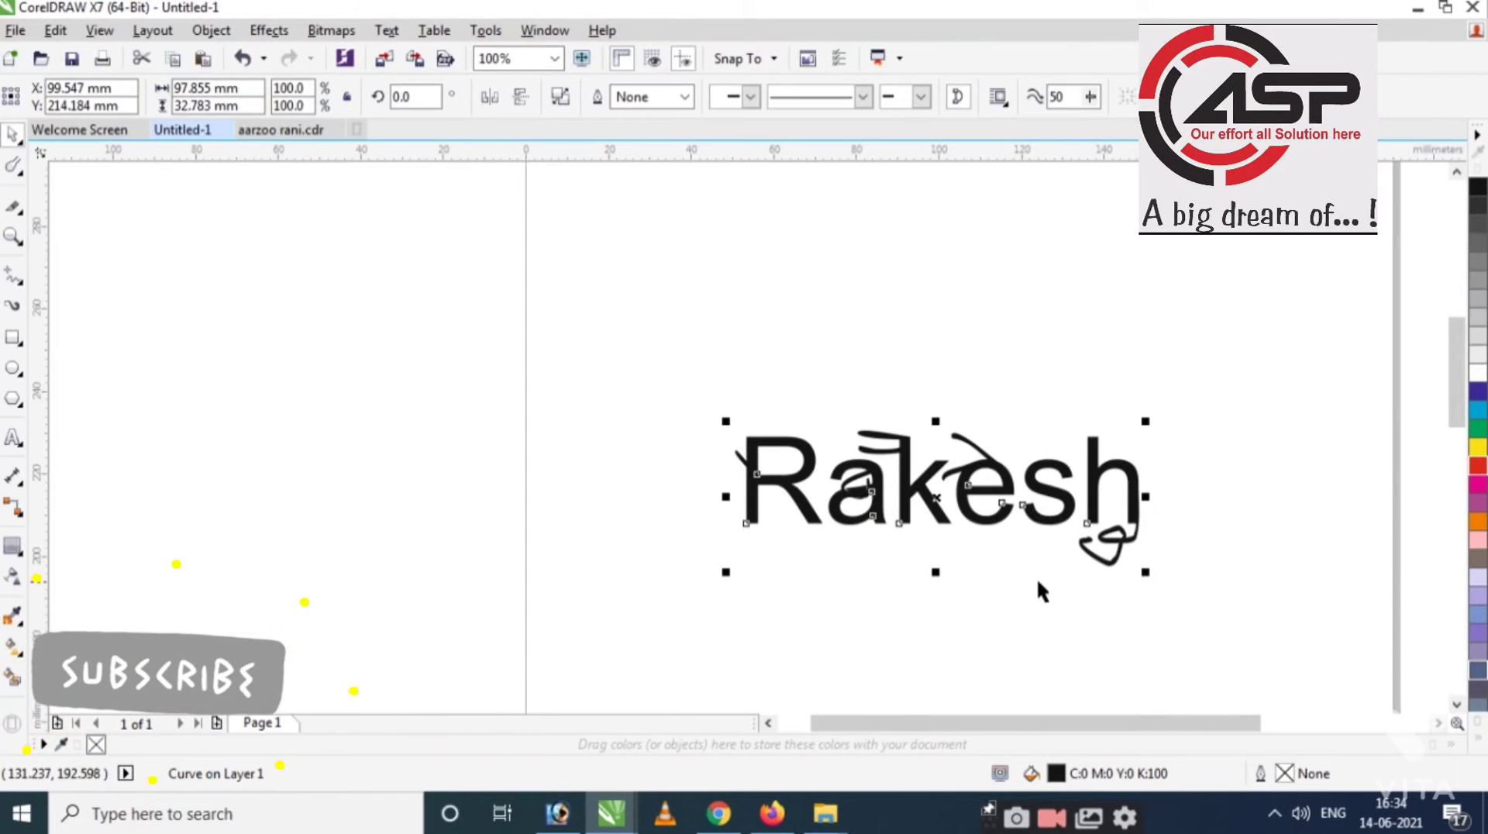
# Undo a smudge stroke, then roughen the k, e and s of Rakesh with the Roughen brush.
pyautogui.hotkey('ctrl', 'z')
pyautogui.hotkey('ctrl', 'z')
pyautogui.hotkey('ctrl', 'z')
pyautogui.hotkey('ctrl', 'z')
pyautogui.hotkey('ctrl', 'z')
pyautogui.hotkey('ctrl', 'z')
pyautogui.click(13, 167)
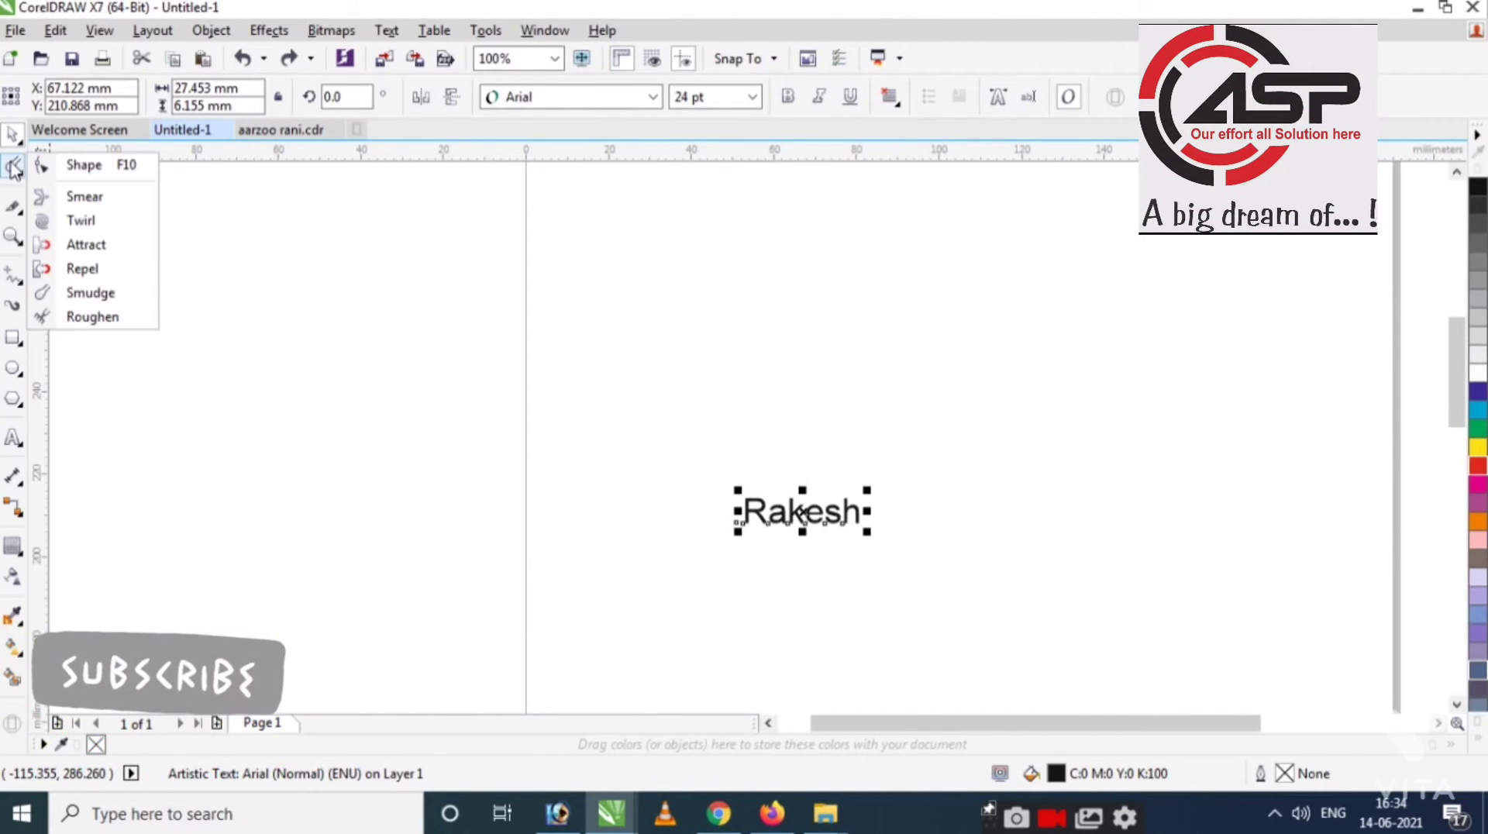
pyautogui.click(83, 317)
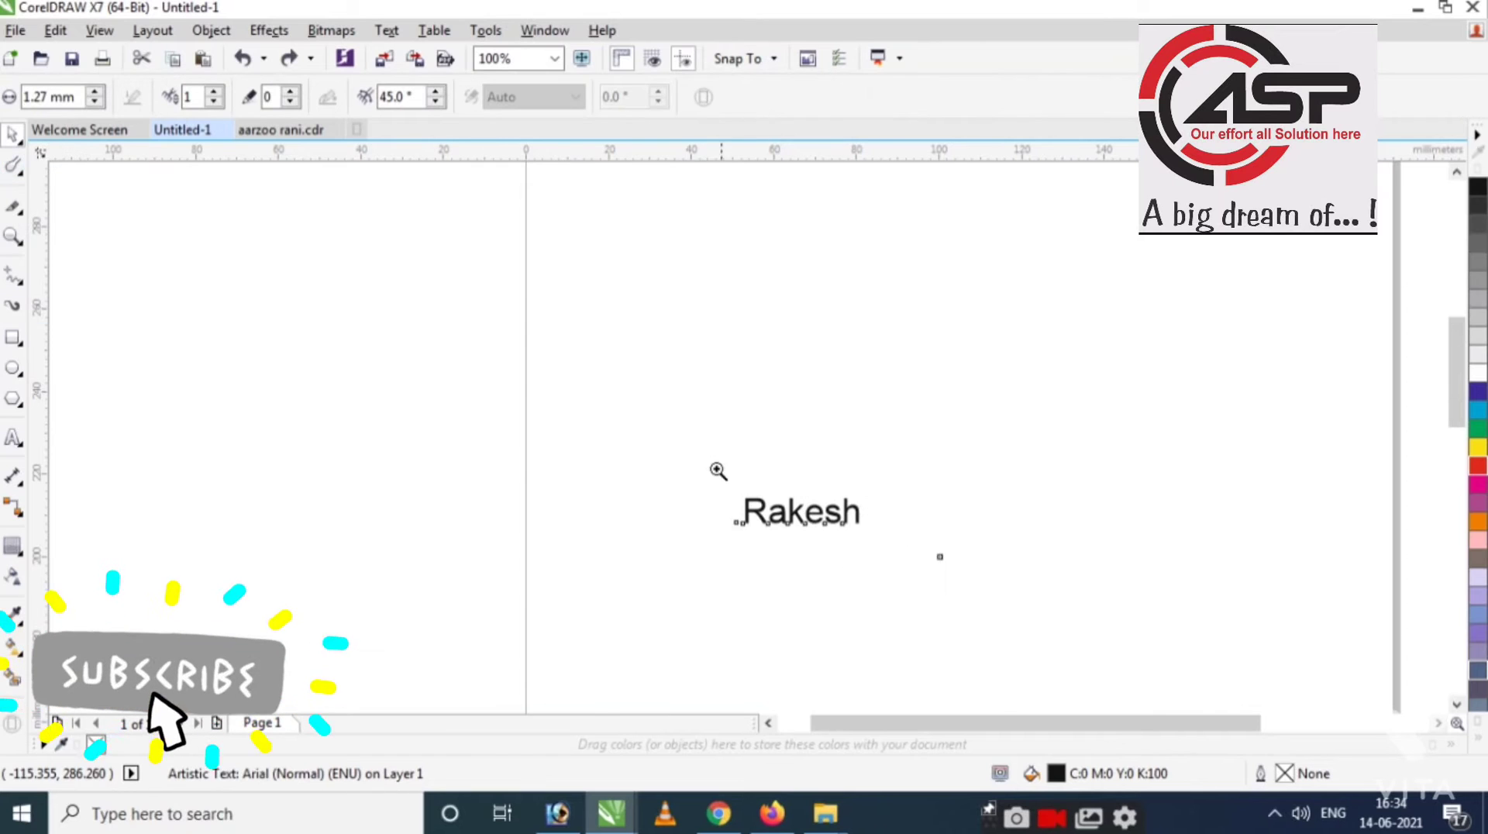
pyautogui.scroll(4, 792, 506)
pyautogui.click(780, 494)
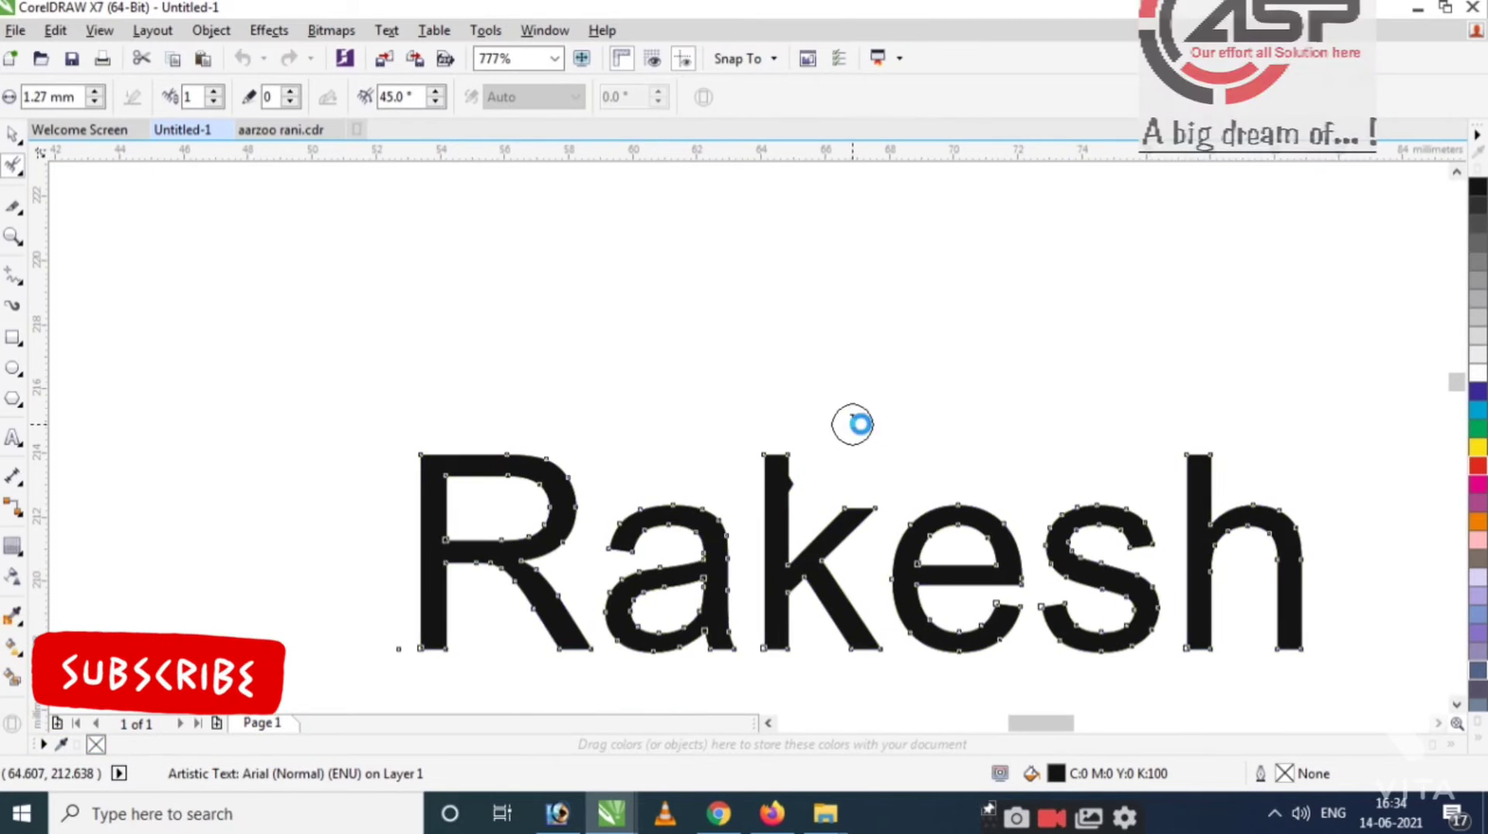
pyautogui.scroll(2, 871, 532)
pyautogui.moveTo(804, 508); pyautogui.dragTo(838, 530)
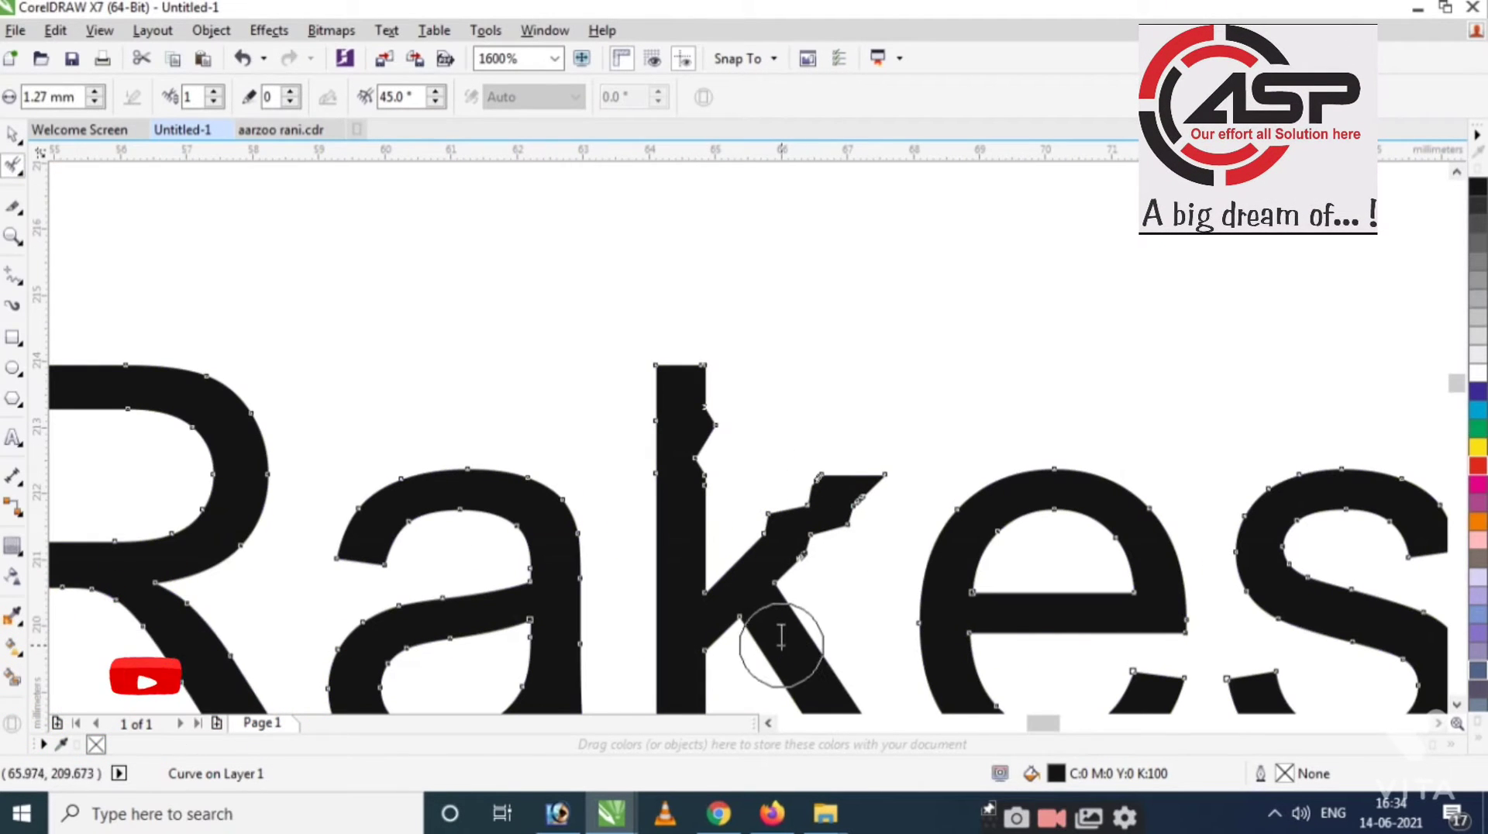
pyautogui.moveTo(1116, 575); pyautogui.dragTo(1093, 435)
pyautogui.moveTo(1342, 455)
pyautogui.mouseDown()
pyautogui.moveTo(1332, 431)
pyautogui.moveTo(1302, 534)
pyautogui.moveTo(1256, 541)
pyautogui.mouseUp()
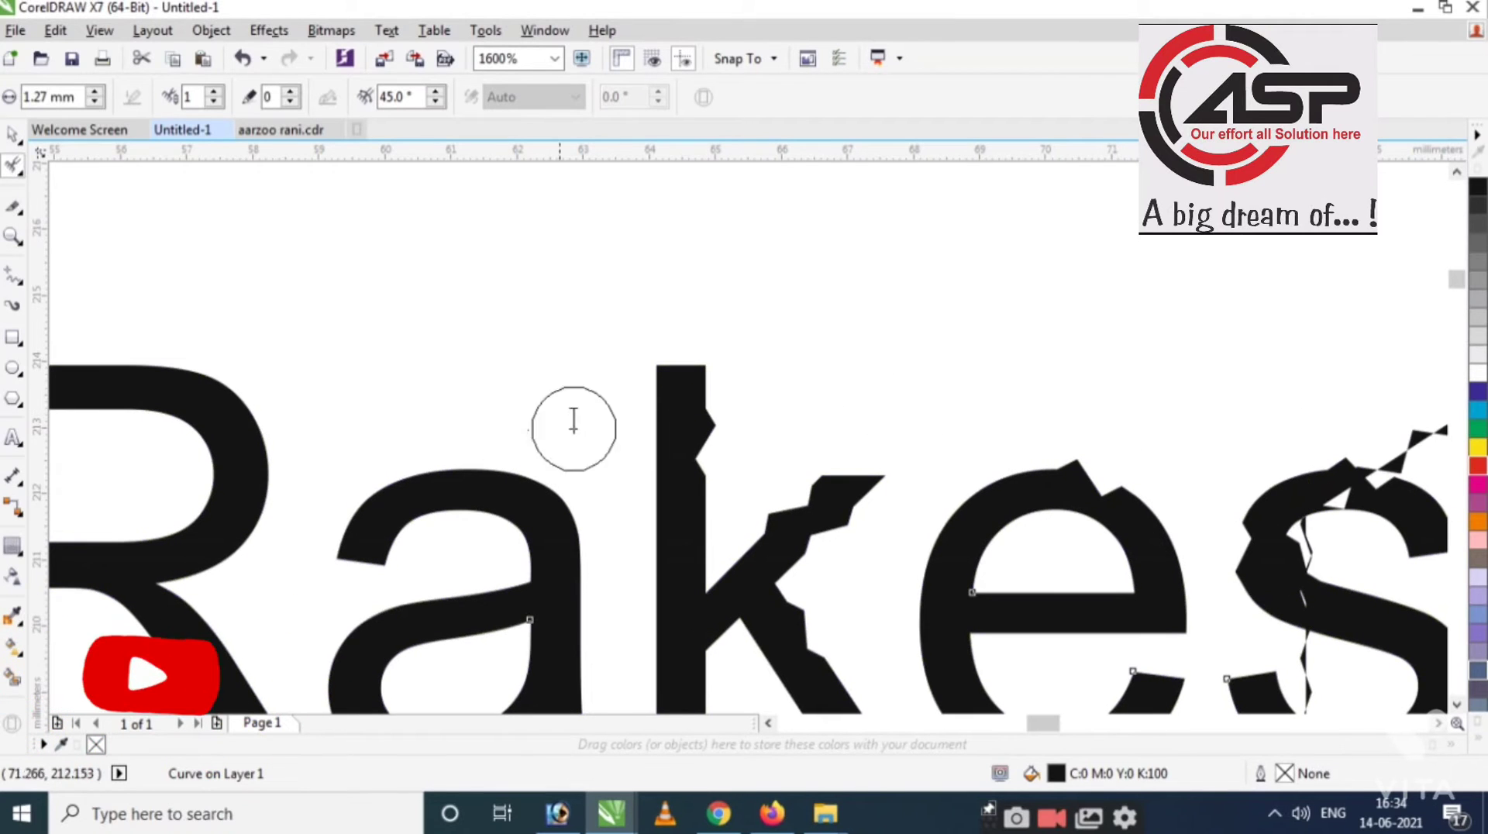
# Select the roughened Rakesh curve and delete it.
pyautogui.scroll(-2, 680, 389)
pyautogui.press('space')
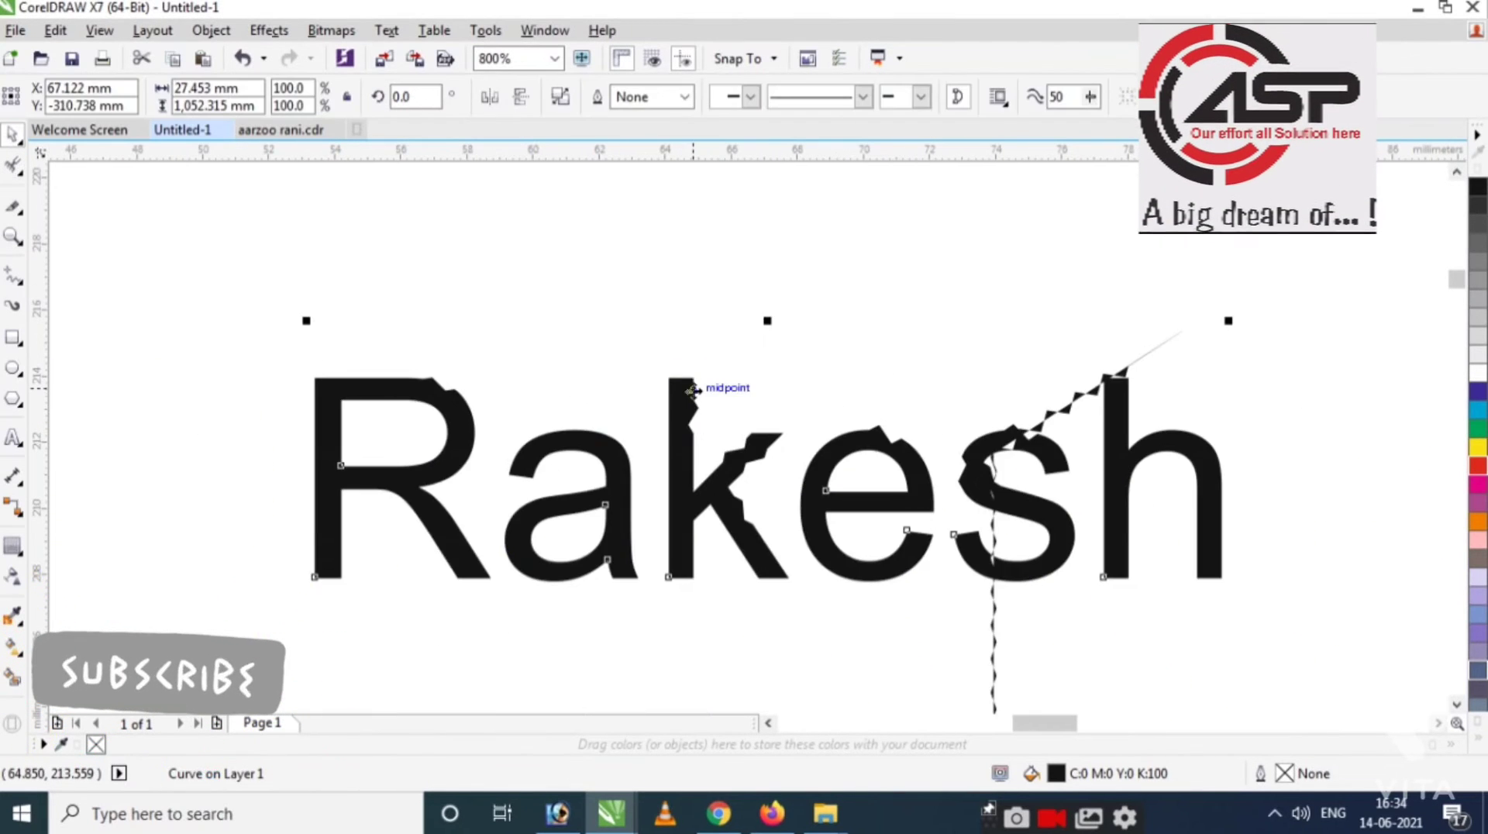
pyautogui.press('Delete')
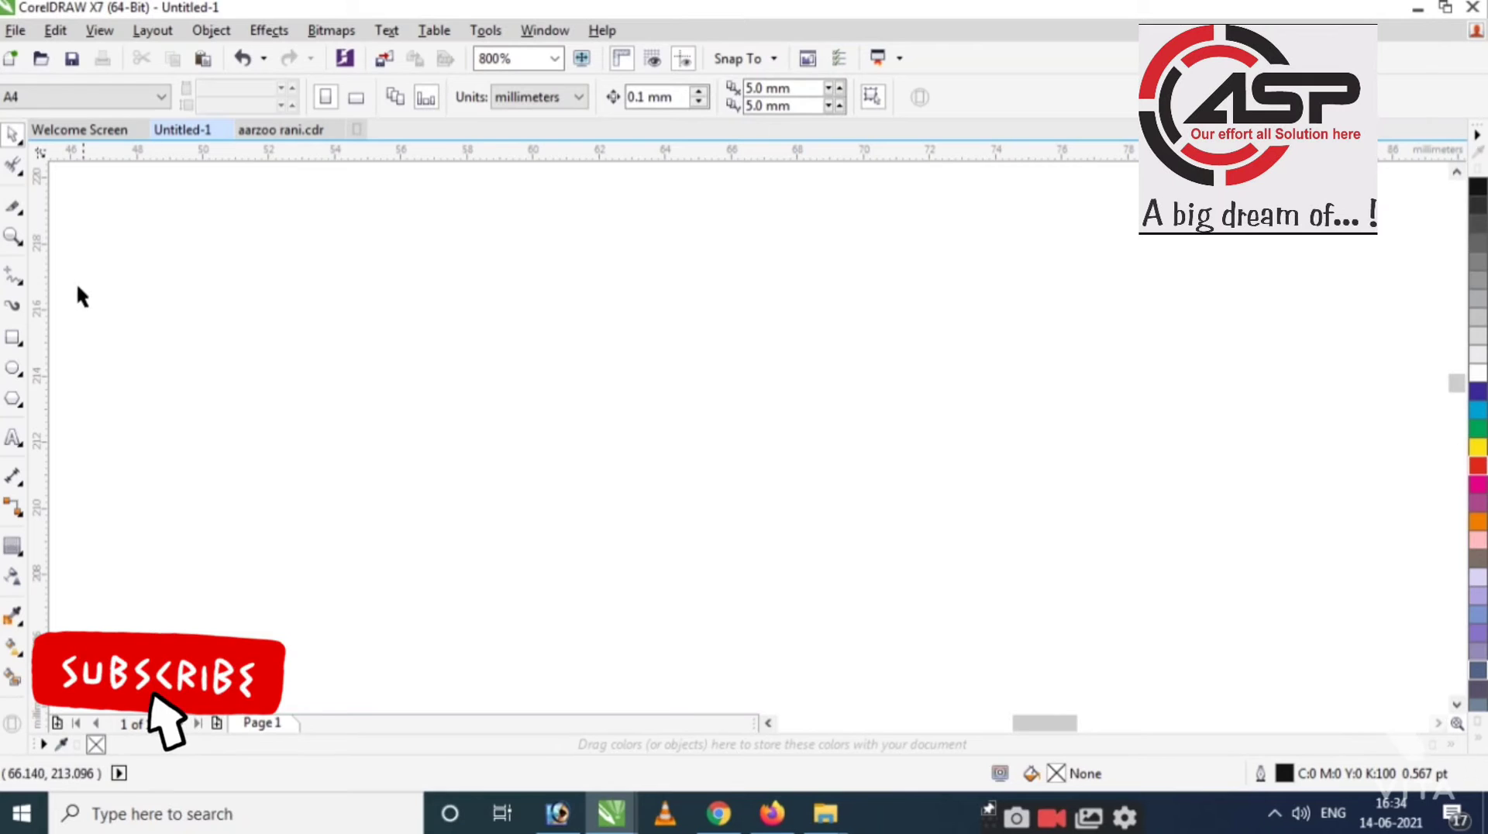